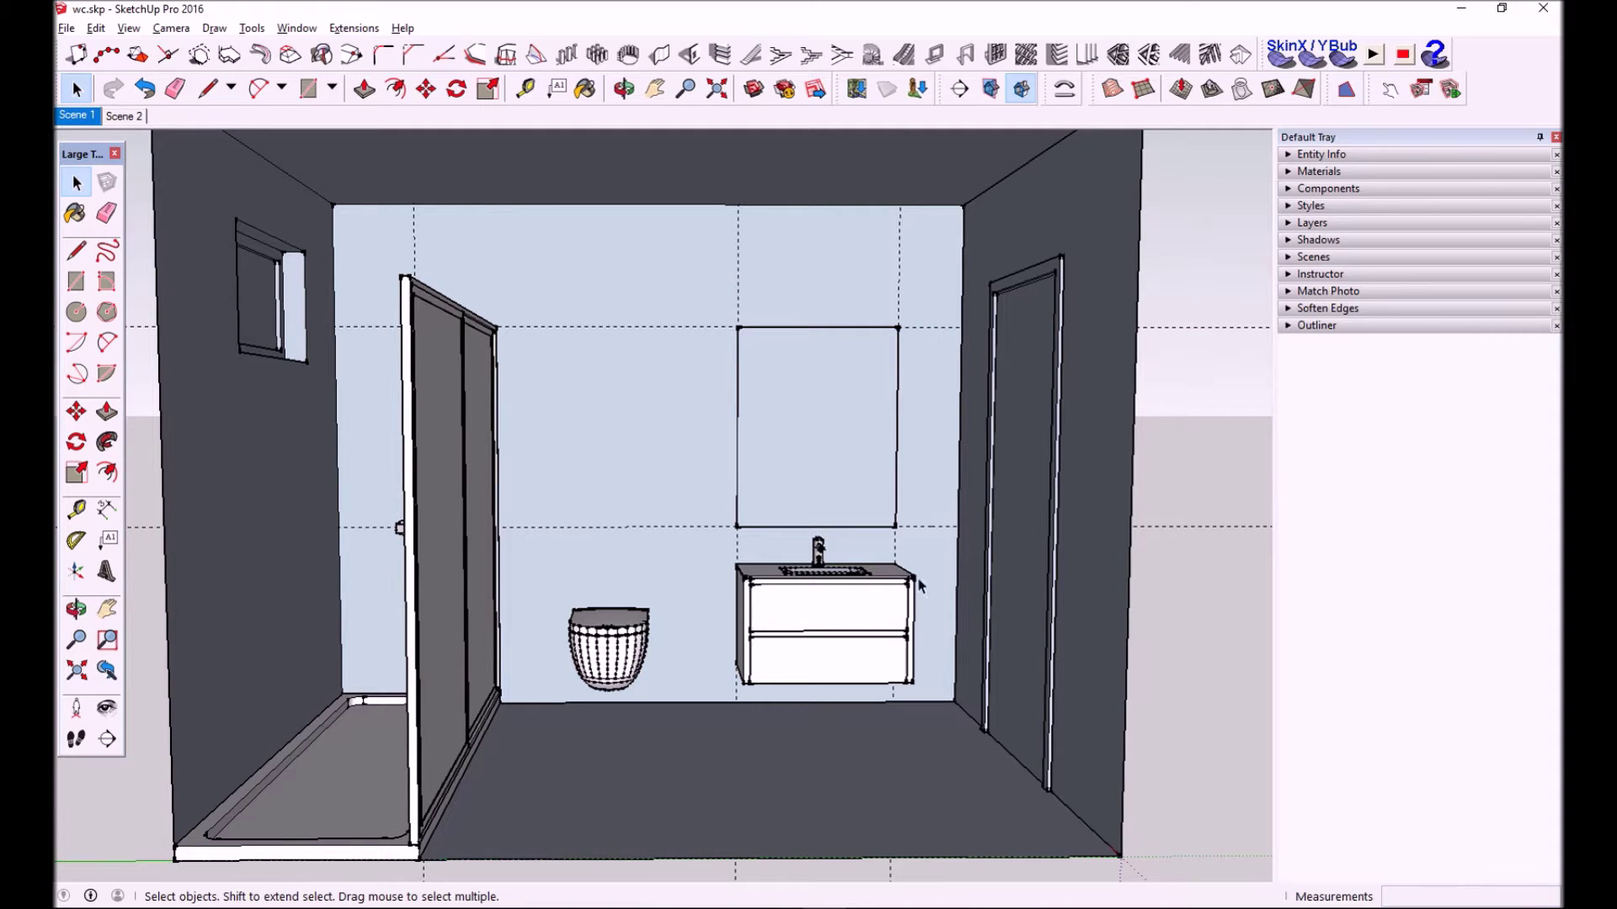
# Select the vanity drawers, countertop, cabinet edge, faucet, mirror and both shower door panels
pyautogui.click(798, 670)
pyautogui.click(883, 583)
pyautogui.click(914, 611)
pyautogui.click(819, 552)
pyautogui.click(847, 436)
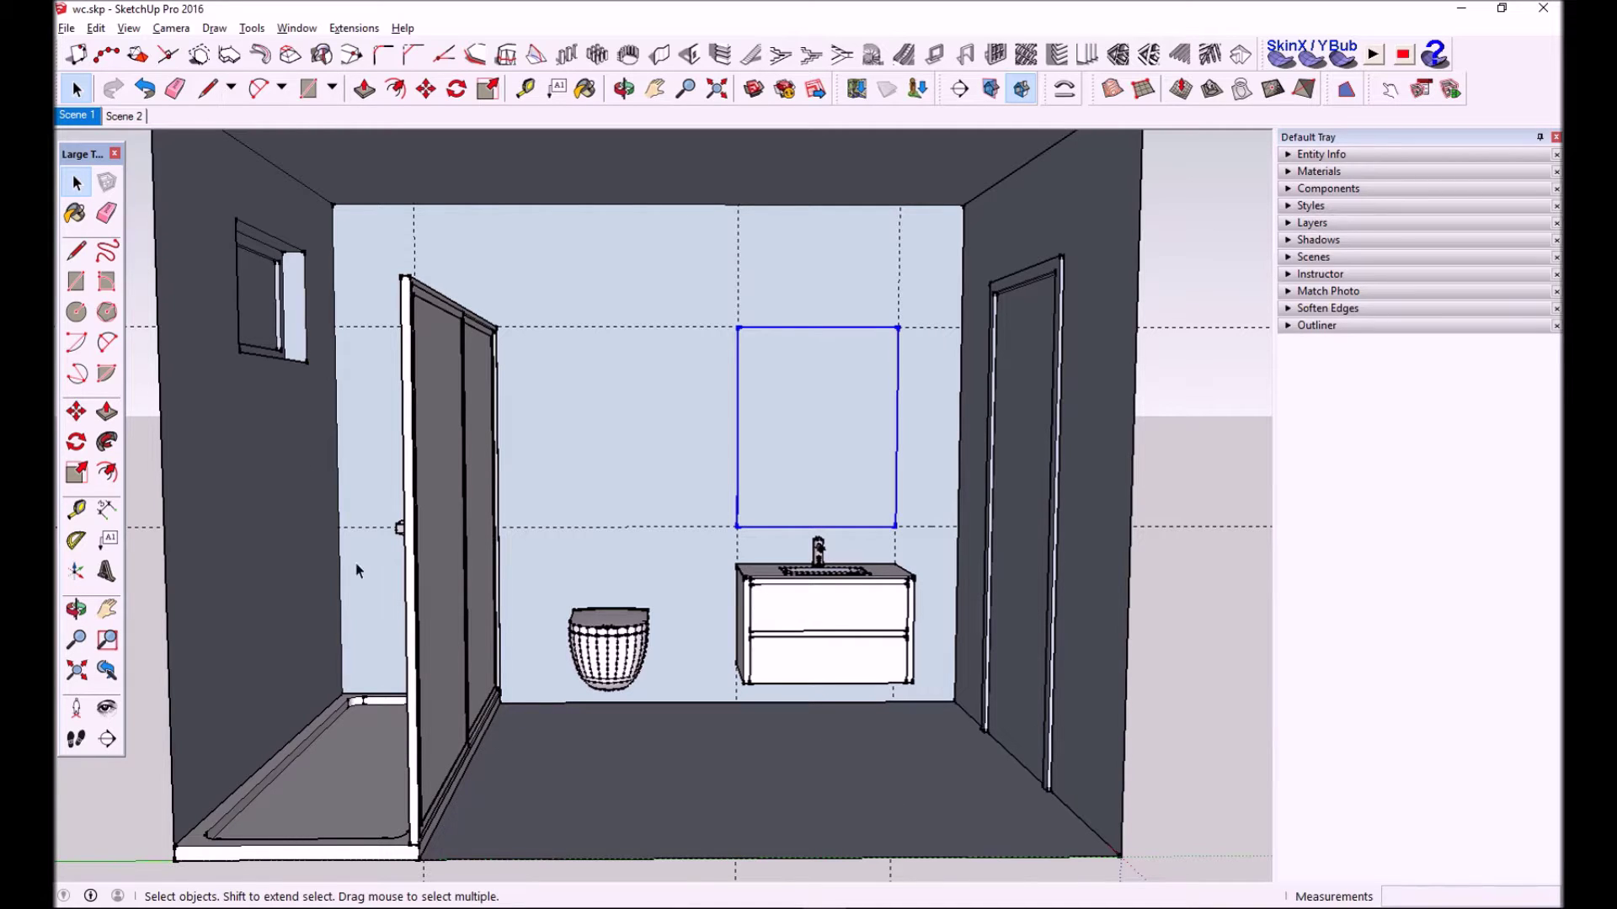
pyautogui.click(459, 554)
pyautogui.click(482, 486)
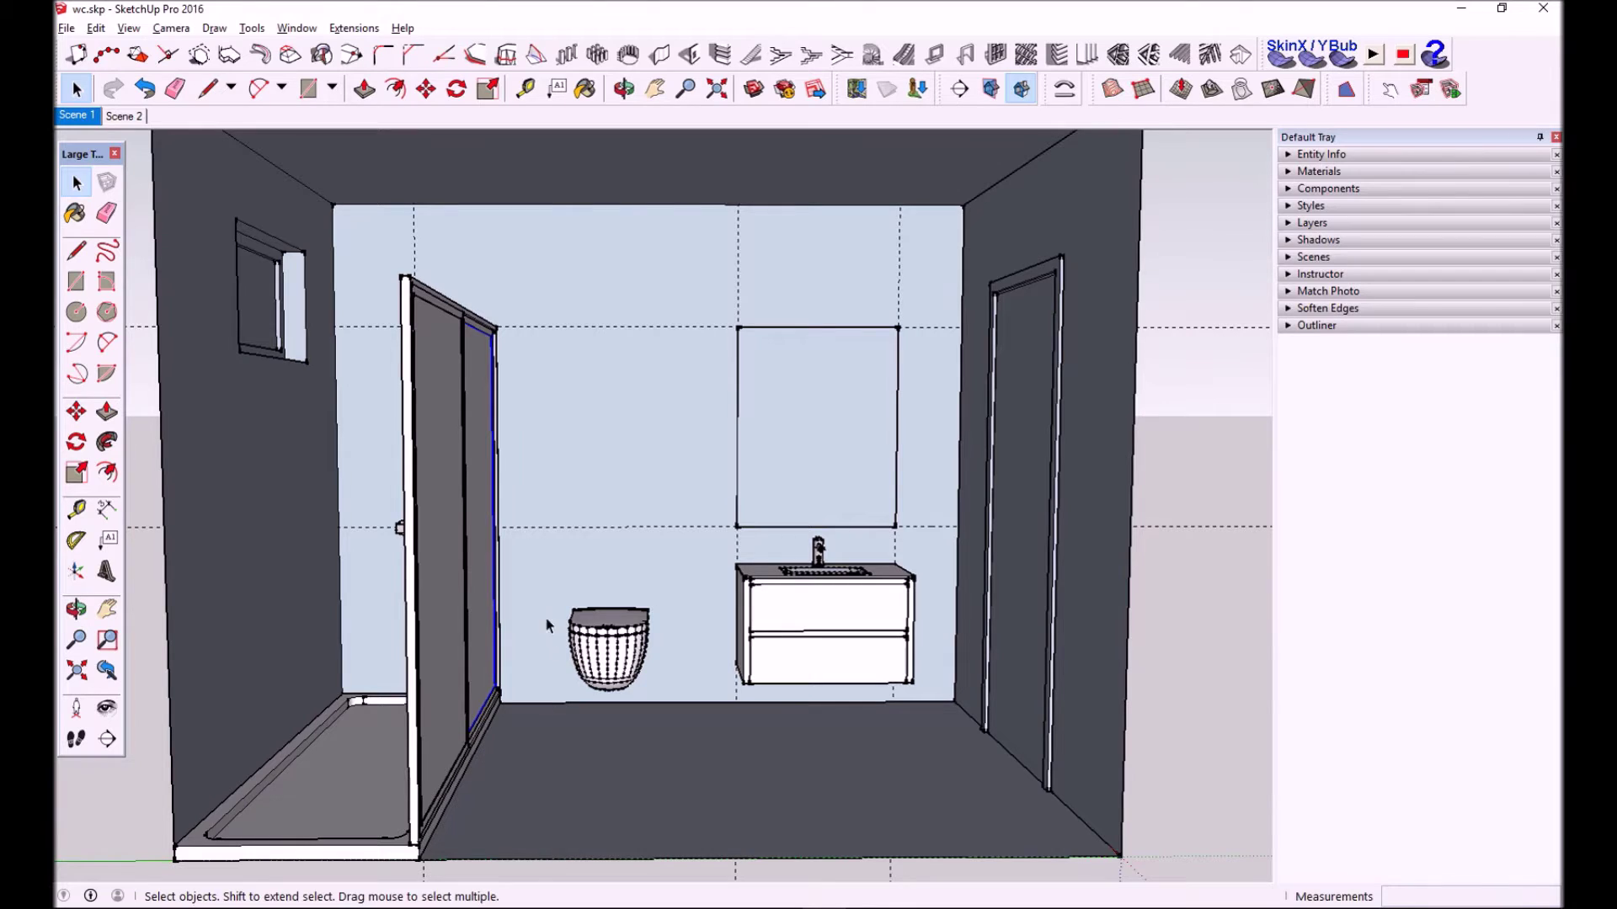
# Orbit around the room, selecting the shower fixture and the toilet
pyautogui.moveTo(546, 625); pyautogui.dragTo(534, 590, button='middle')
pyautogui.scroll(2, 396, 414)
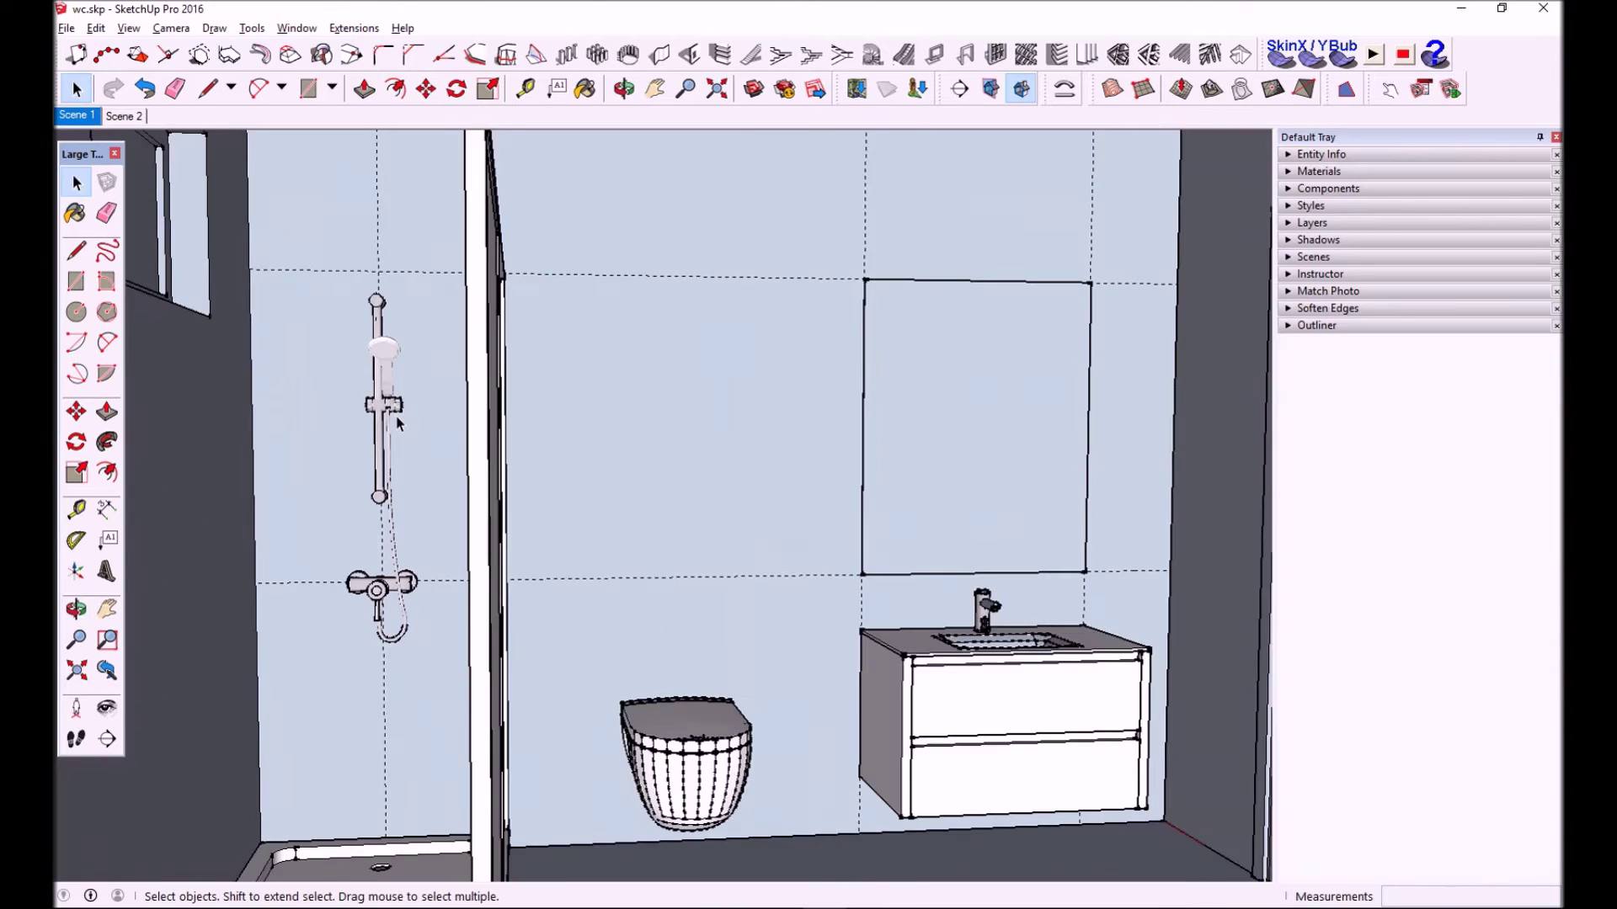
pyautogui.scroll(5, 395, 414)
pyautogui.click(382, 371)
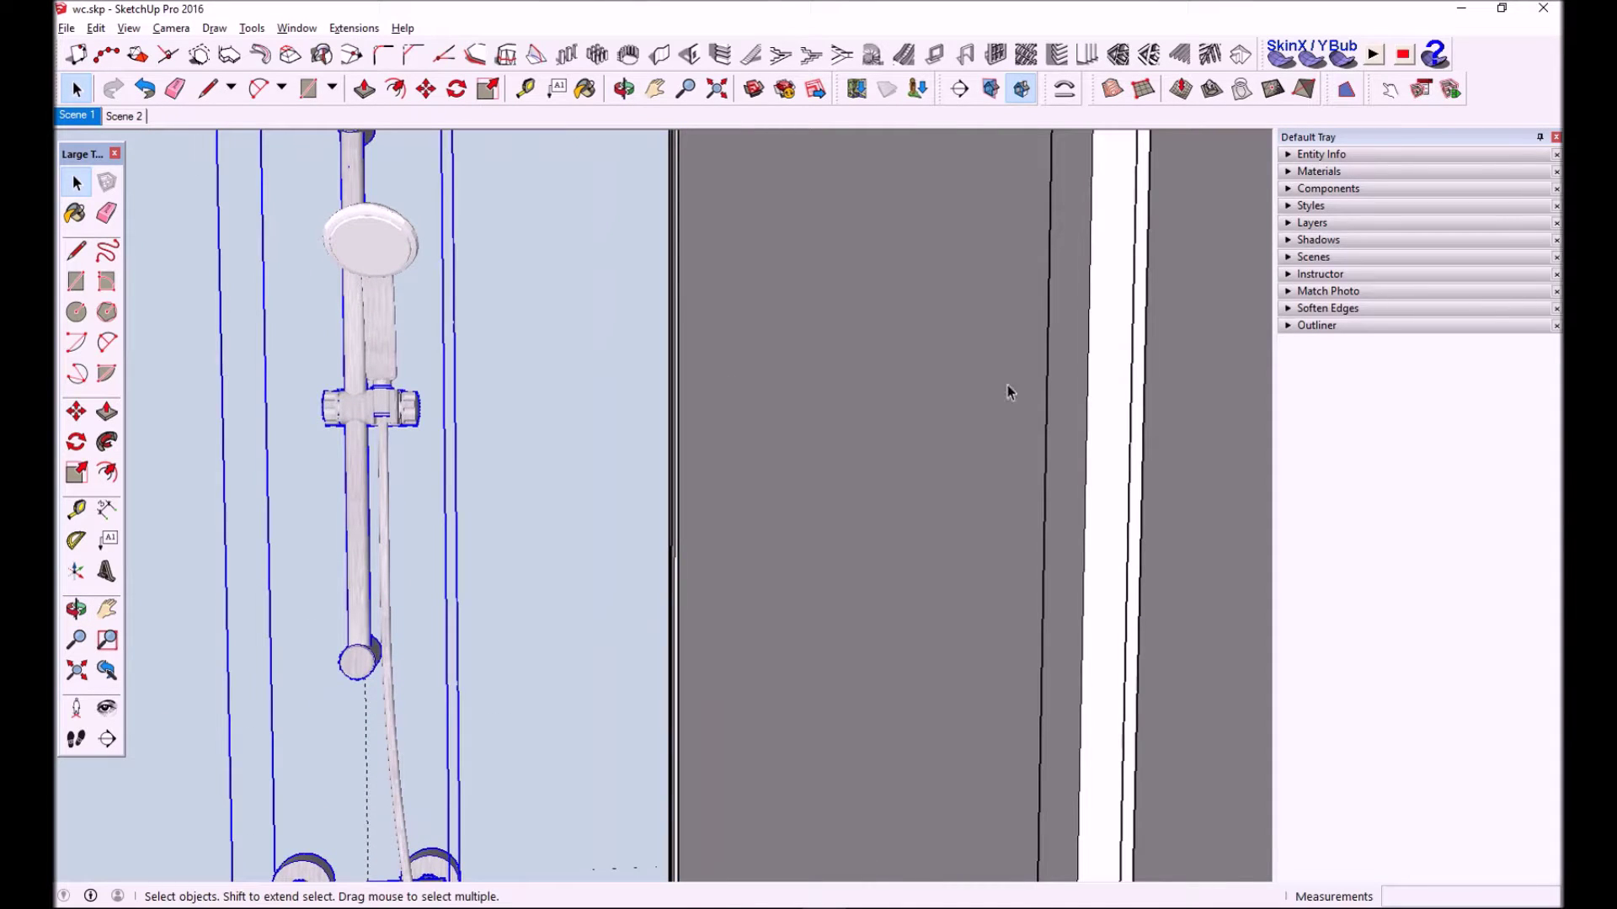
pyautogui.scroll(-3, 1009, 393)
pyautogui.scroll(-3, 923, 407)
pyautogui.moveTo(931, 448); pyautogui.dragTo(943, 649, button='middle')
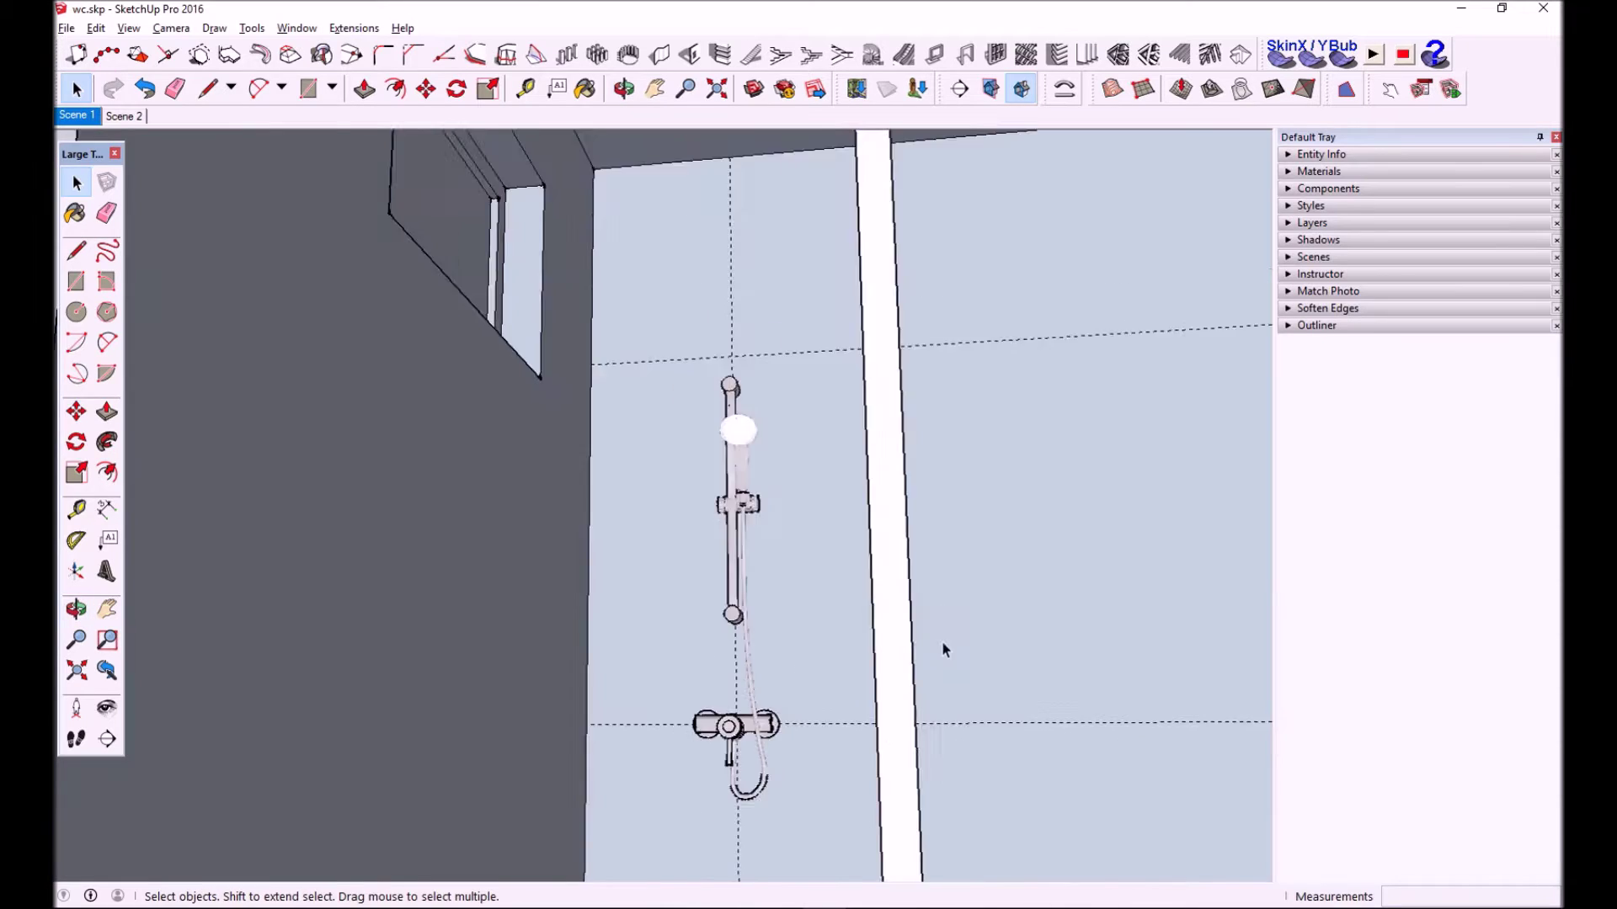
pyautogui.scroll(-3, 941, 640)
pyautogui.moveTo(1017, 720); pyautogui.dragTo(982, 852, button='middle')
pyautogui.click(1099, 775)
pyautogui.moveTo(1107, 747); pyautogui.dragTo(968, 589, button='middle')
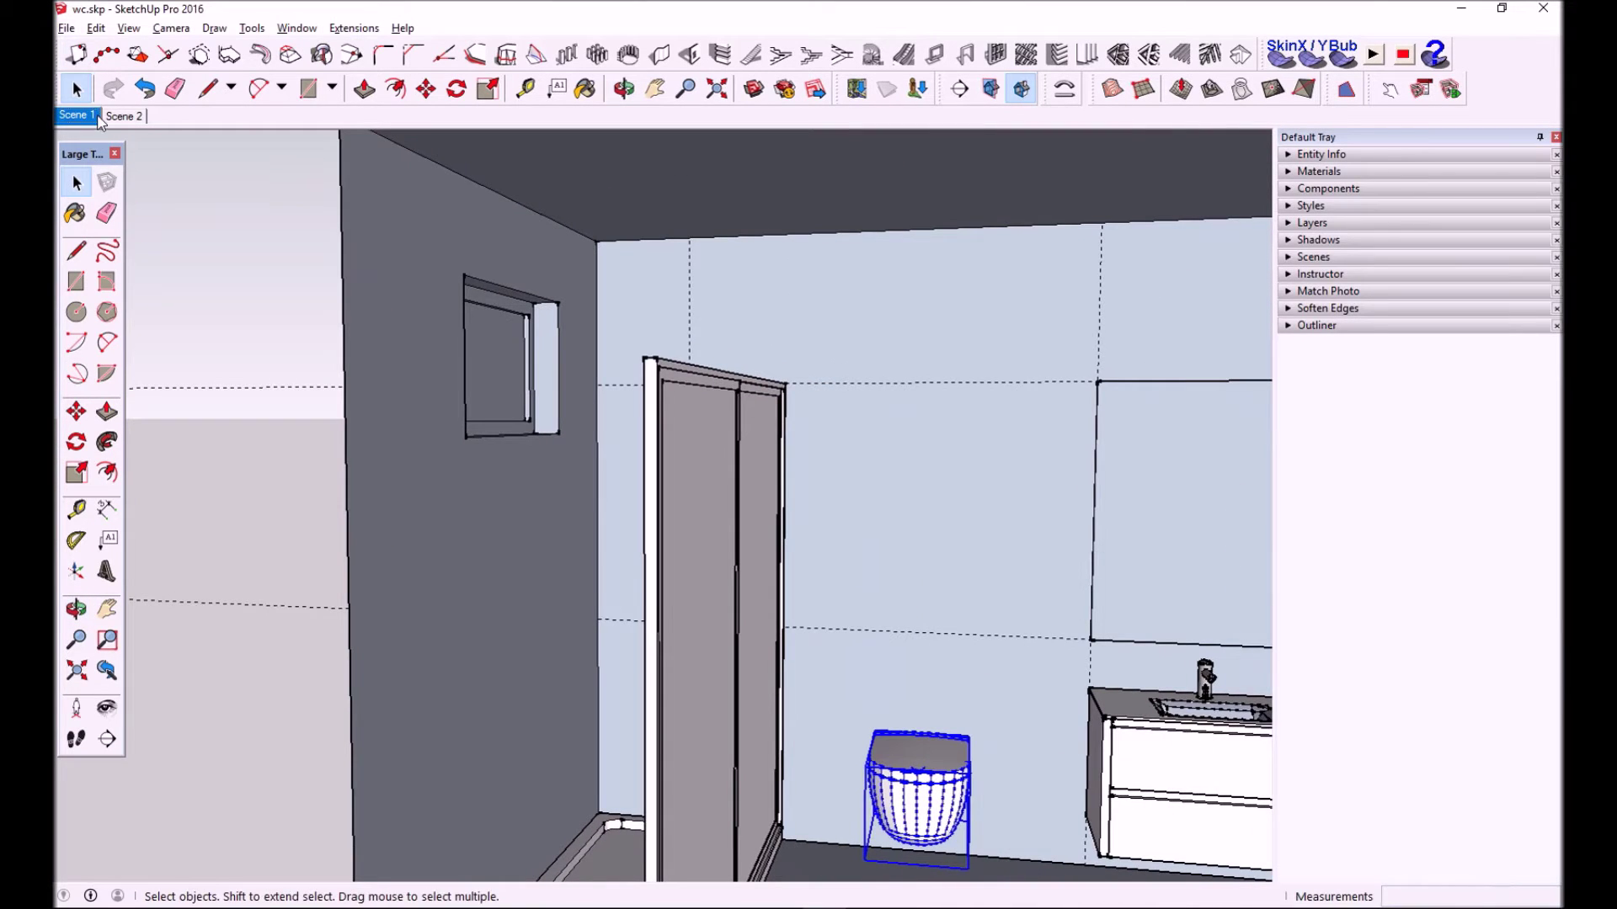
# Return to the front view and search the online model library for 'sanita' toilet models
pyautogui.click(76, 116)
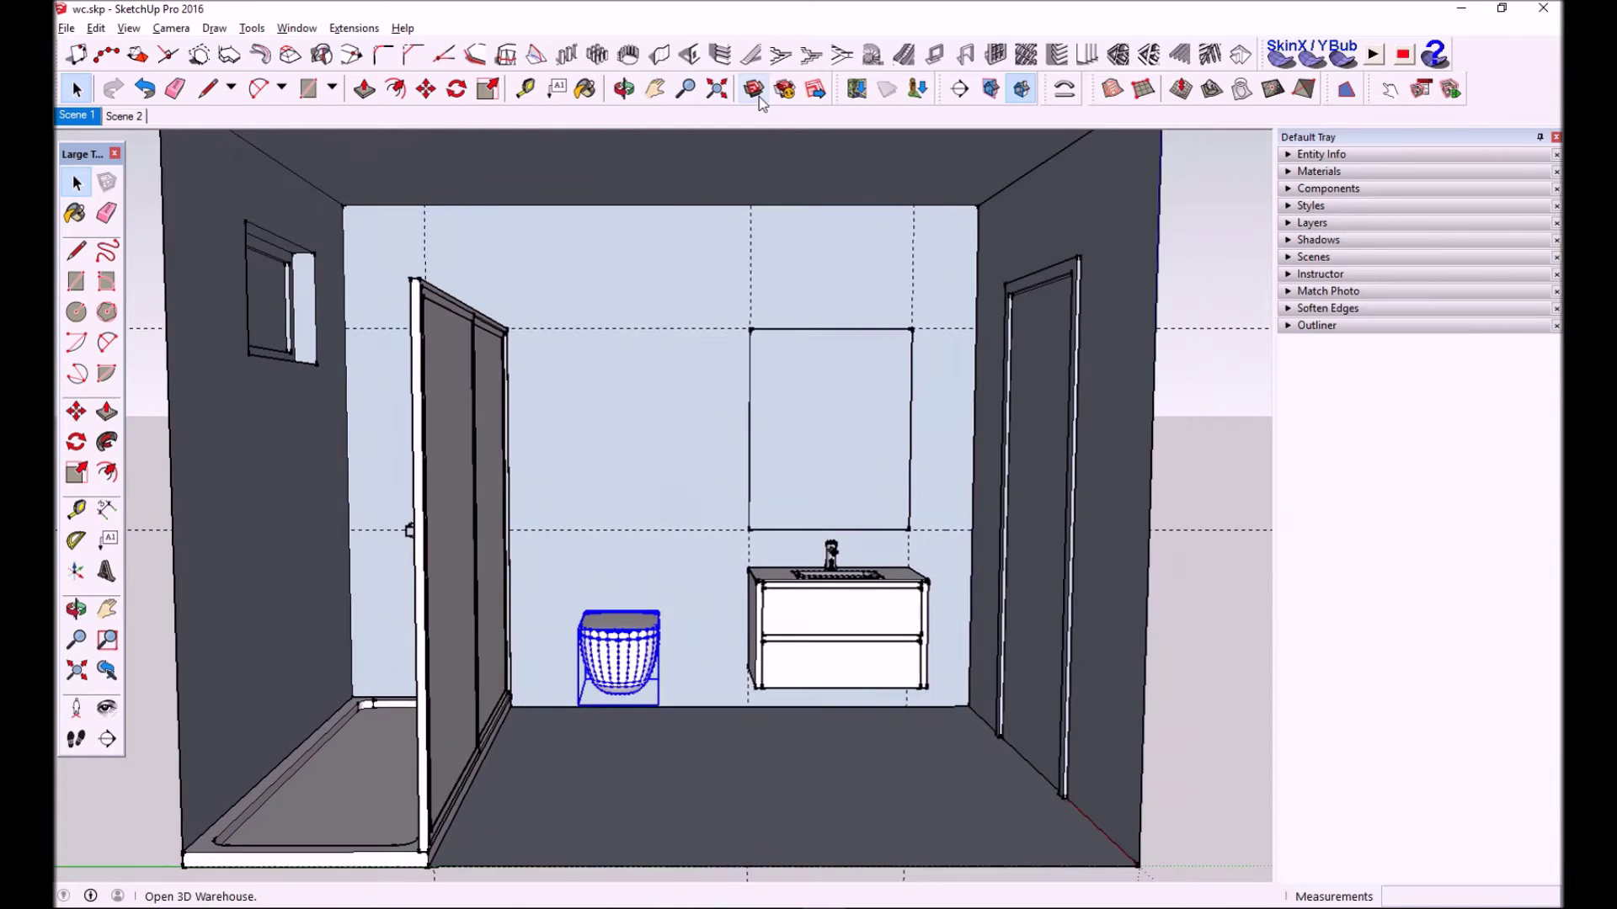
pyautogui.click(758, 89)
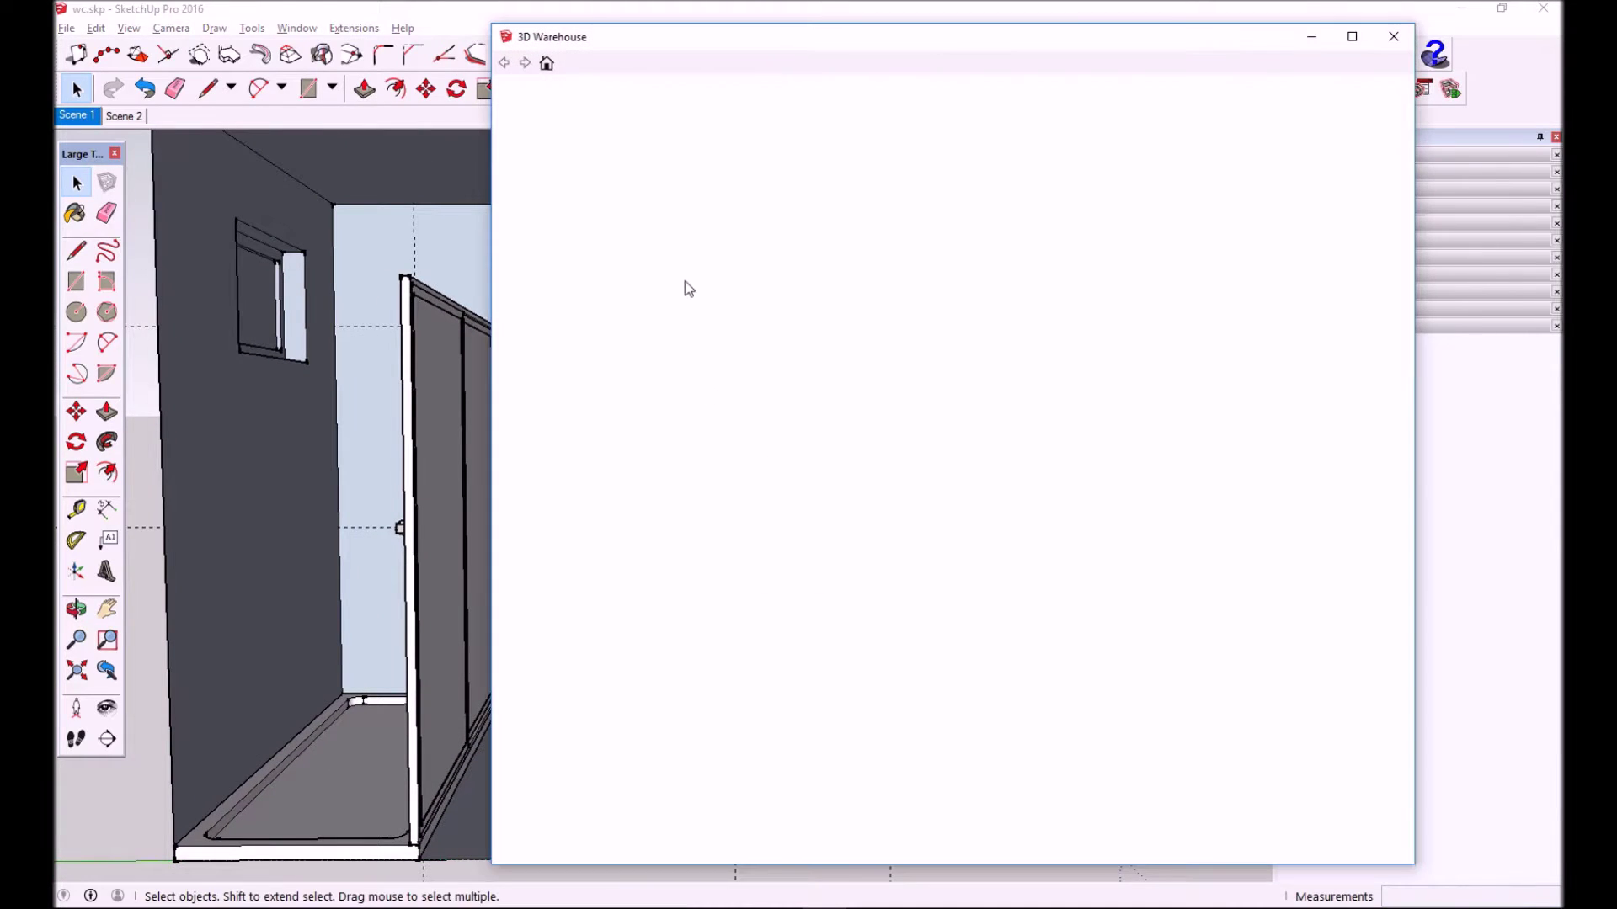
pyautogui.click(659, 82)
pyautogui.write('sanita')
pyautogui.press('Return')
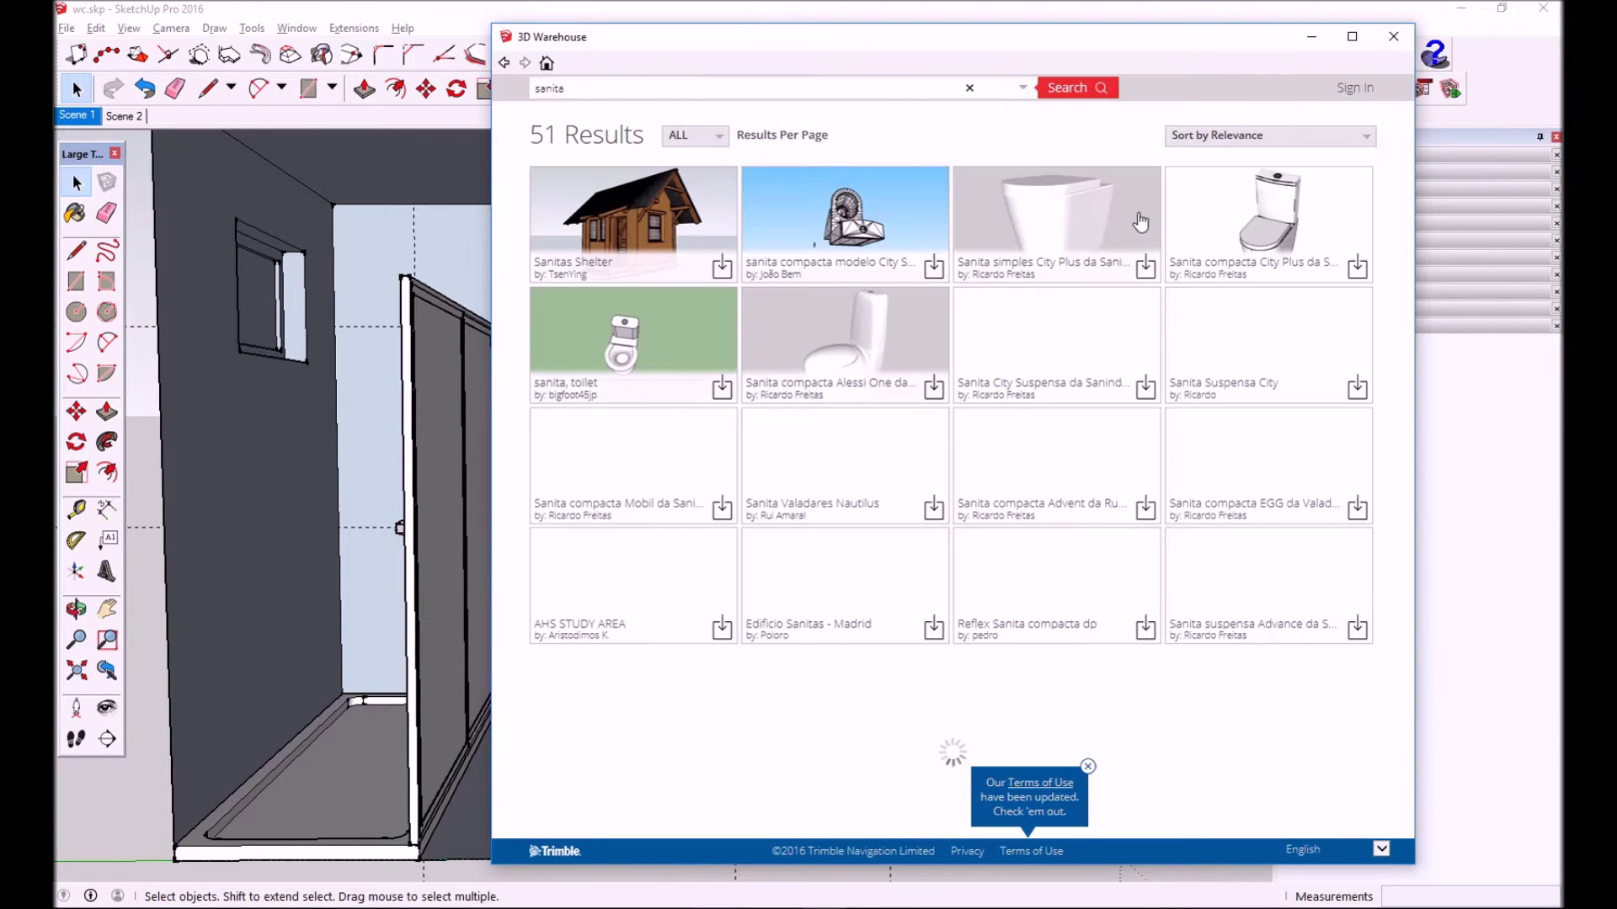
pyautogui.scroll(-2, 1083, 510)
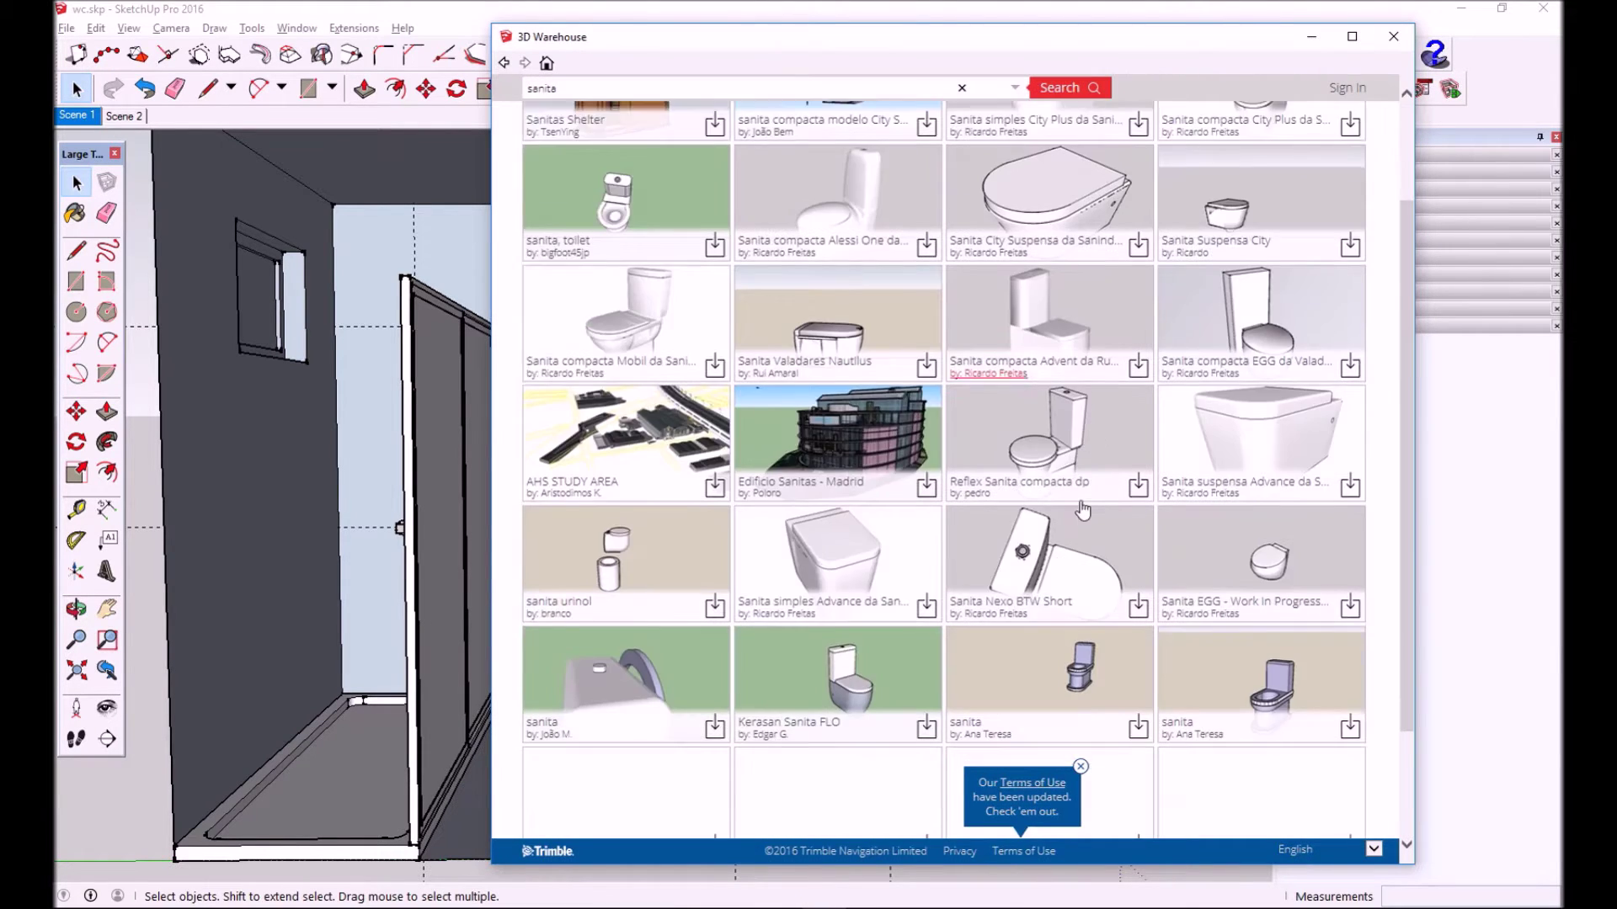
pyautogui.scroll(-2, 1083, 510)
pyautogui.scroll(-2, 1139, 497)
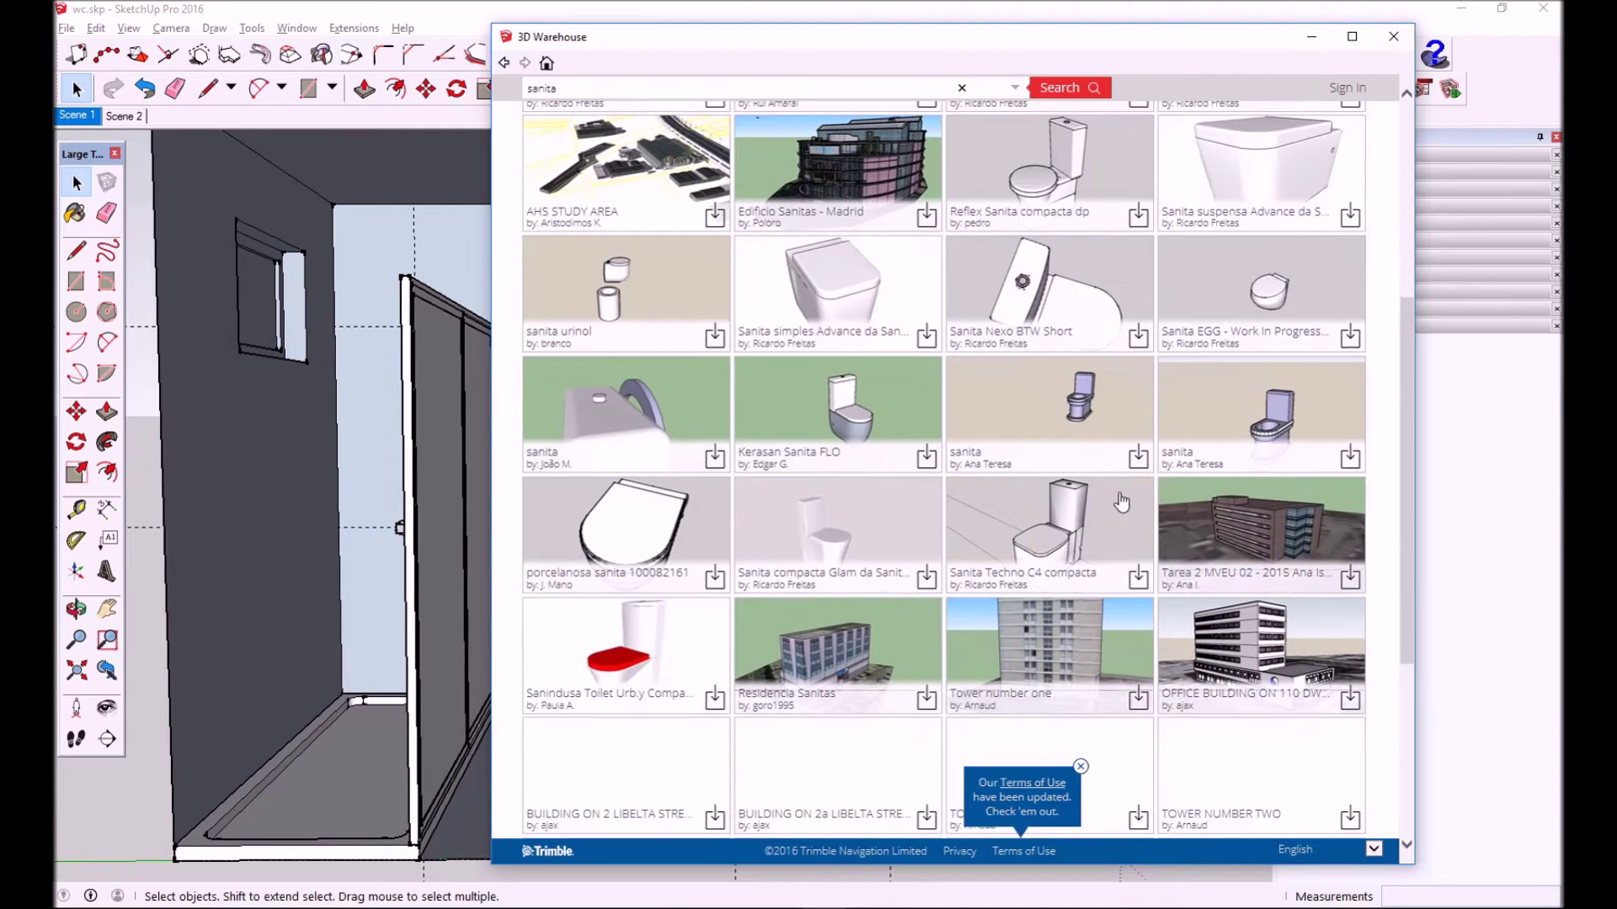
pyautogui.scroll(4, 1136, 421)
pyautogui.scroll(2, 1155, 180)
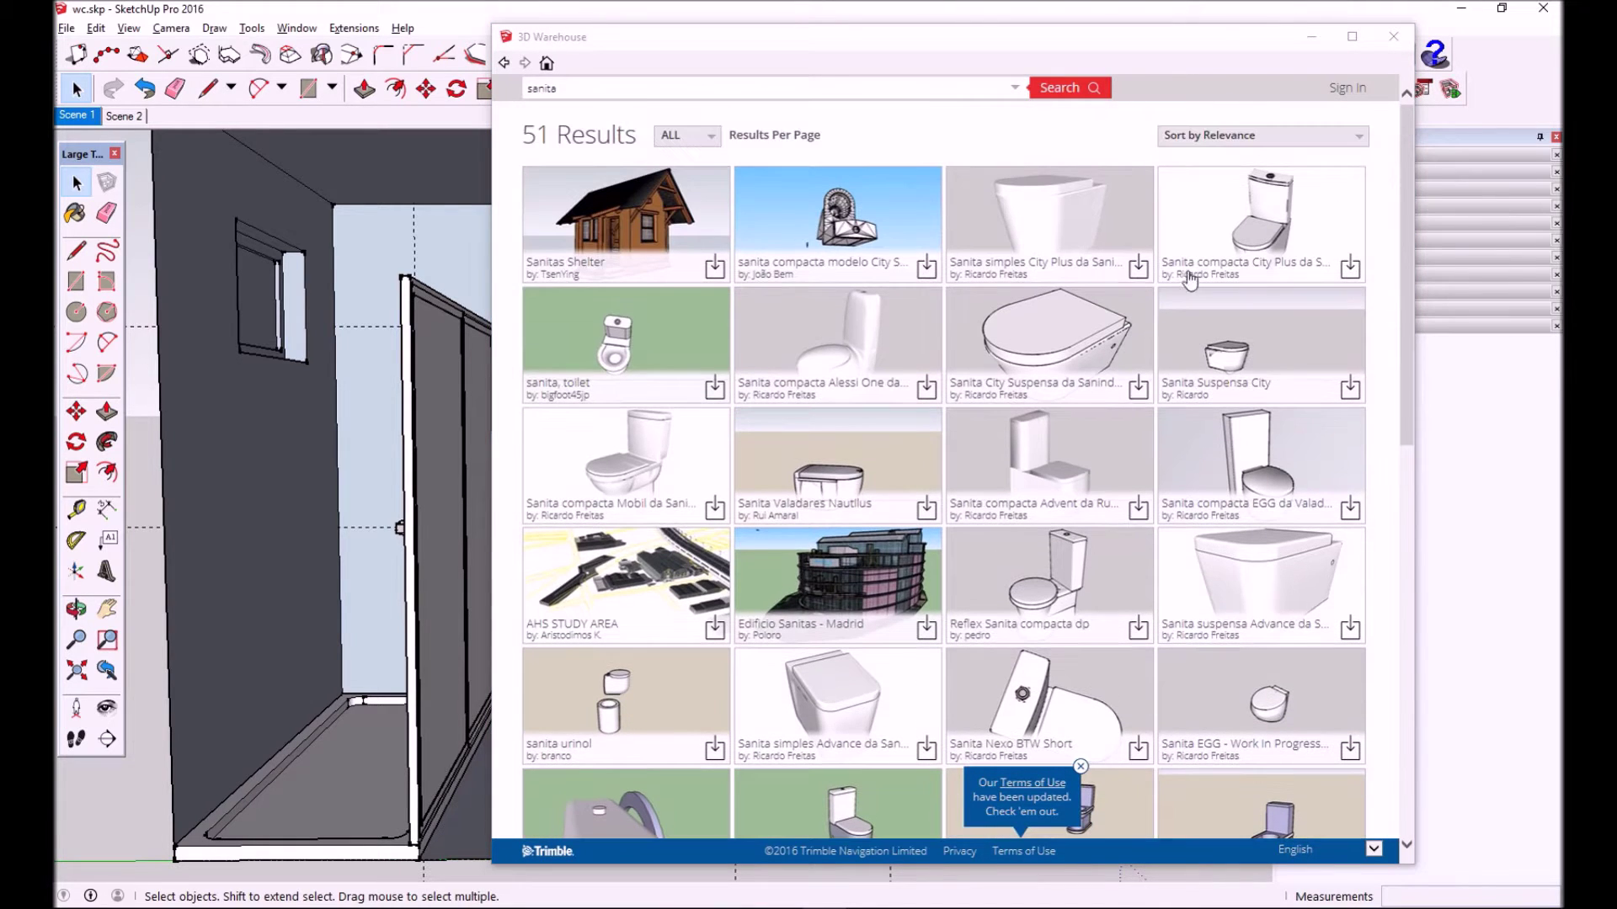
pyautogui.click(1392, 38)
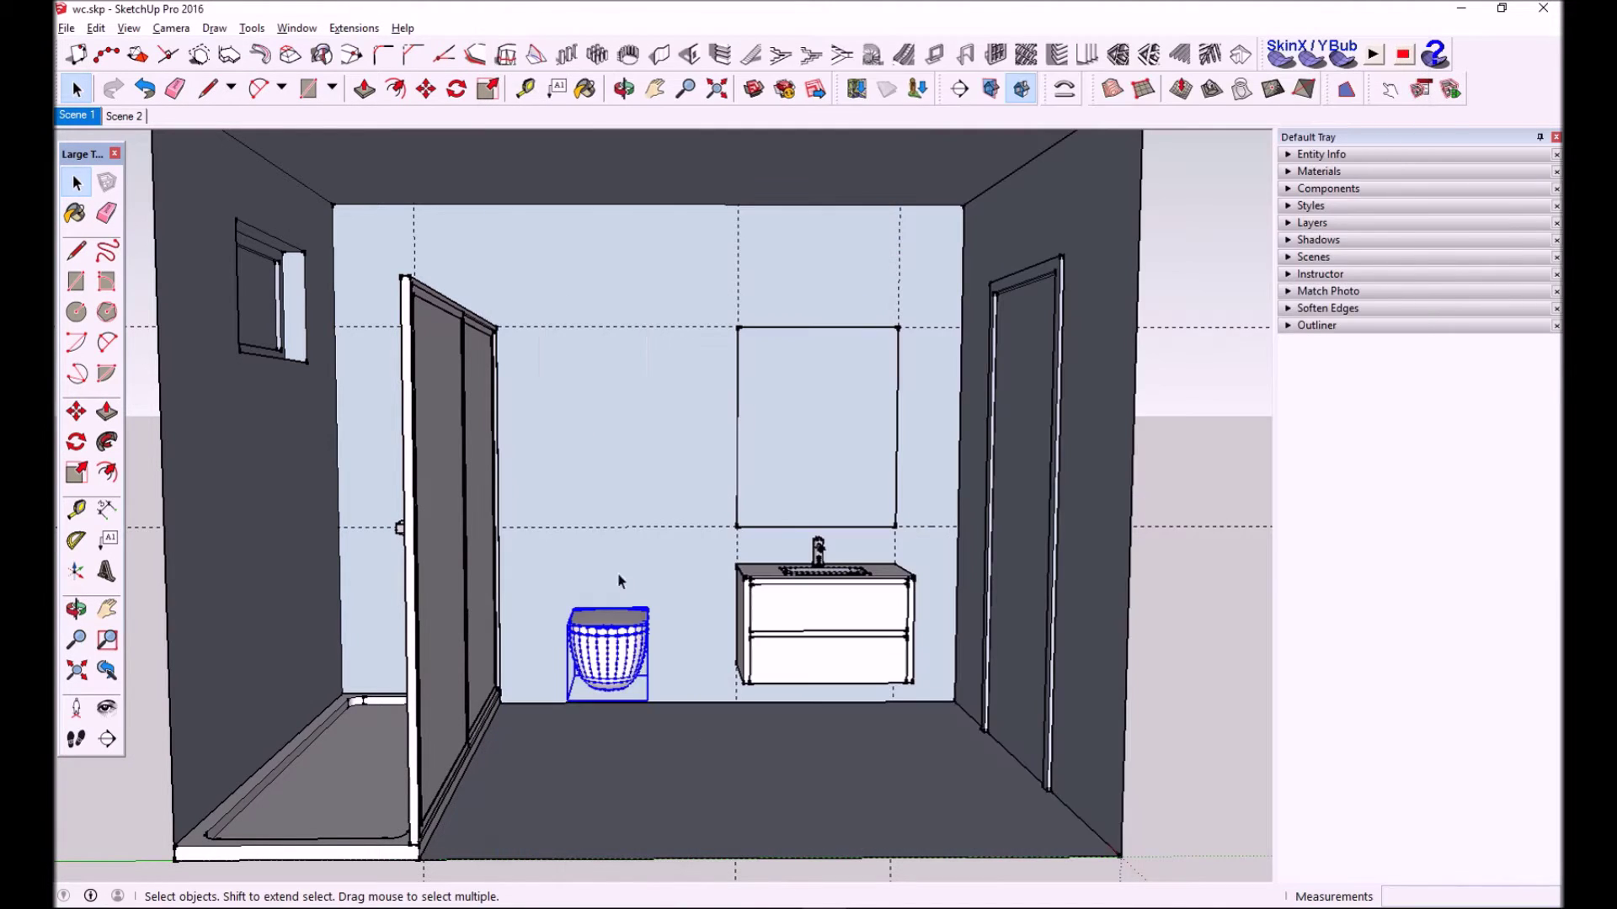
# Select the floor, switch to the Paint Bucket and enlarge the Materials browser
pyautogui.click(672, 726)
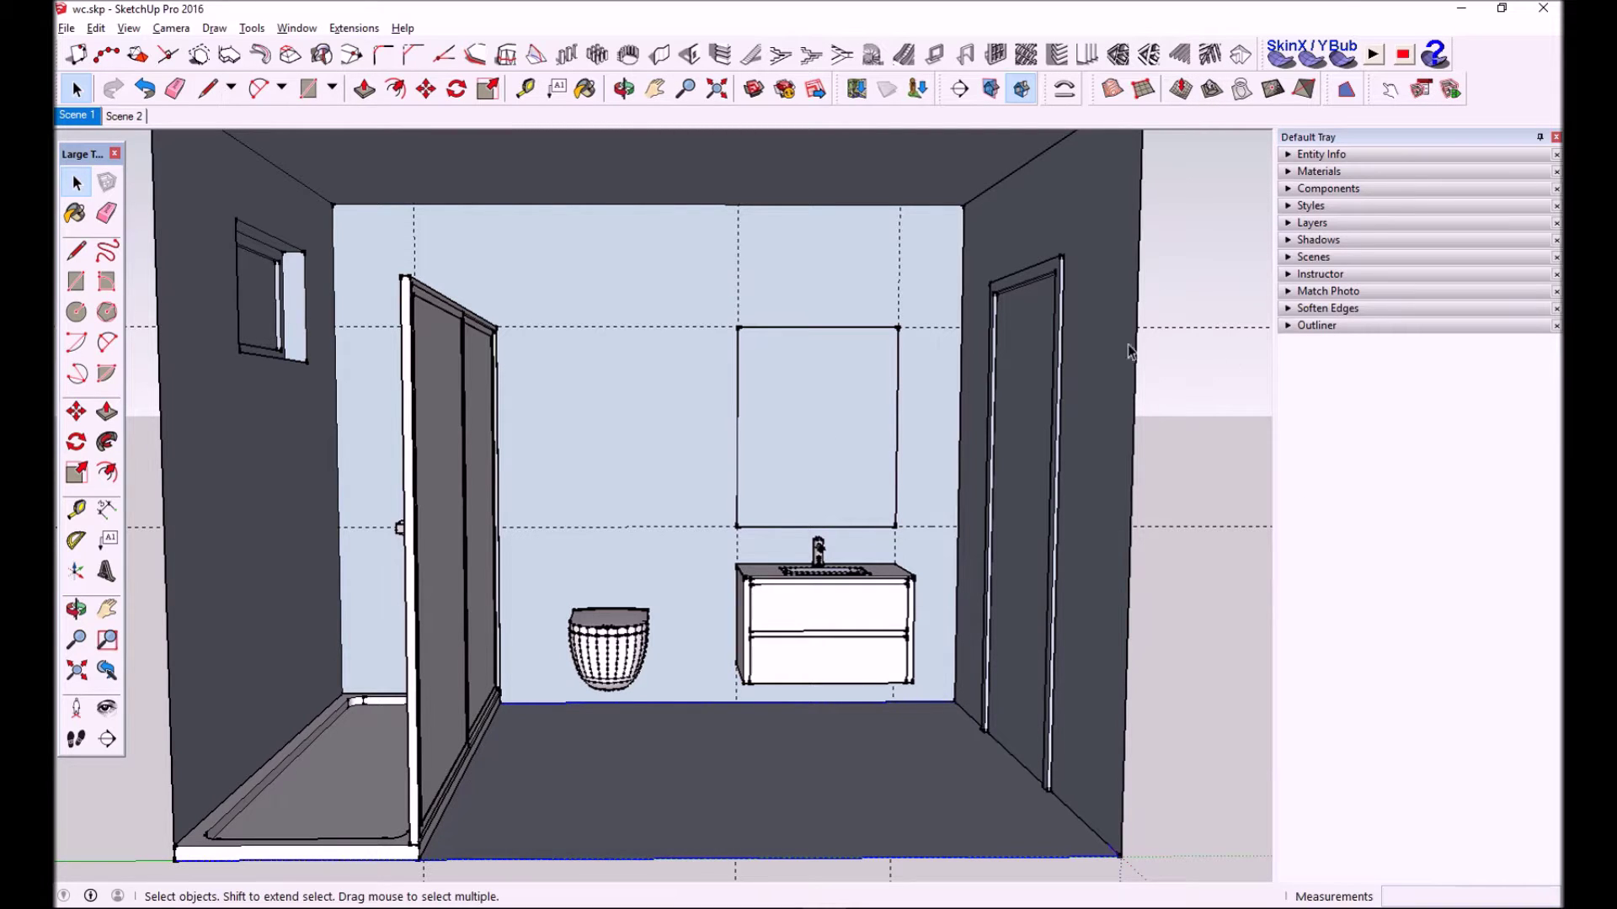
pyautogui.click(586, 88)
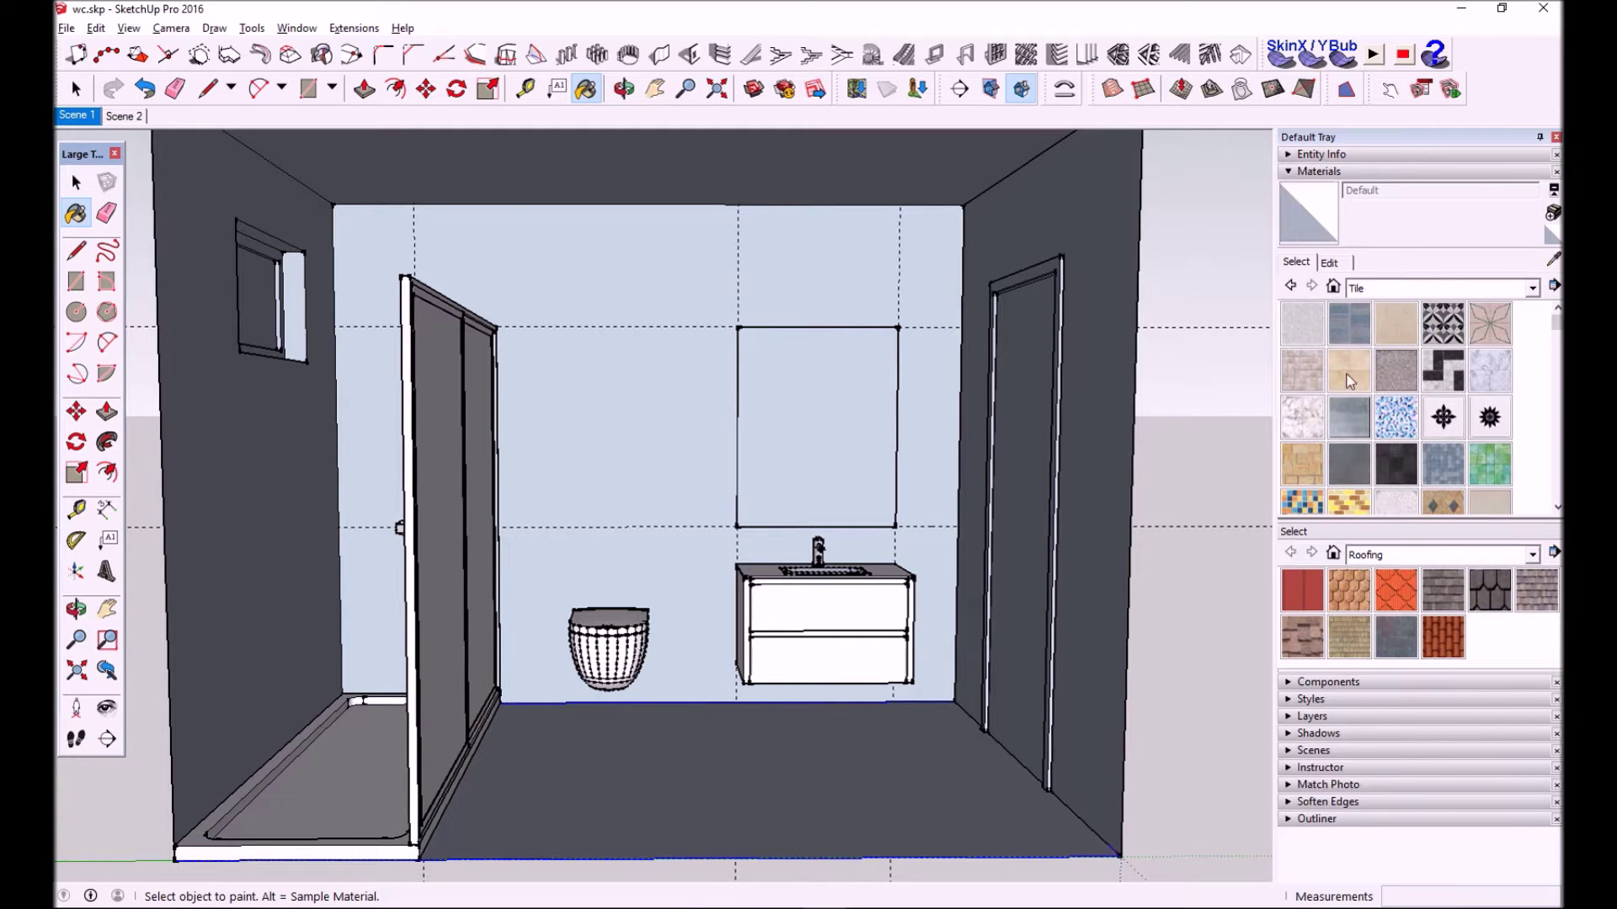
pyautogui.moveTo(1428, 524); pyautogui.dragTo(1431, 531)
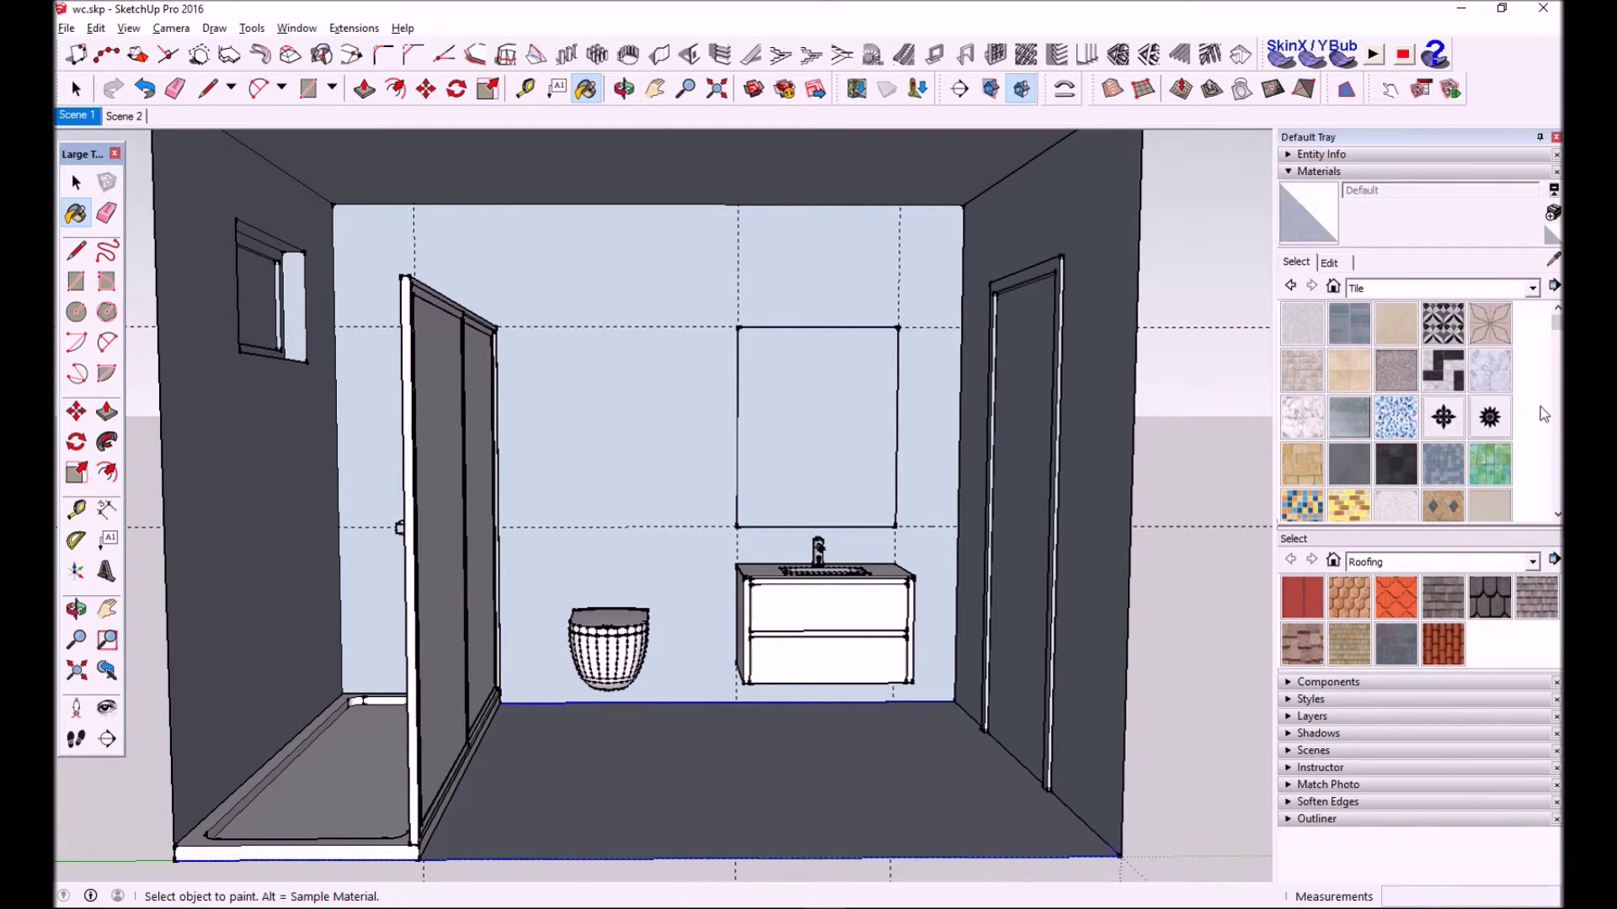
pyautogui.moveTo(1558, 322)
pyautogui.mouseDown()
pyautogui.moveTo(1558, 459)
pyautogui.moveTo(1556, 261)
pyautogui.mouseUp()
# Browse the Colors, Patterns, Metal and Roofing collections, then paint the back wall with Tile's Slate
pyautogui.click(1440, 292)
pyautogui.click(1473, 352)
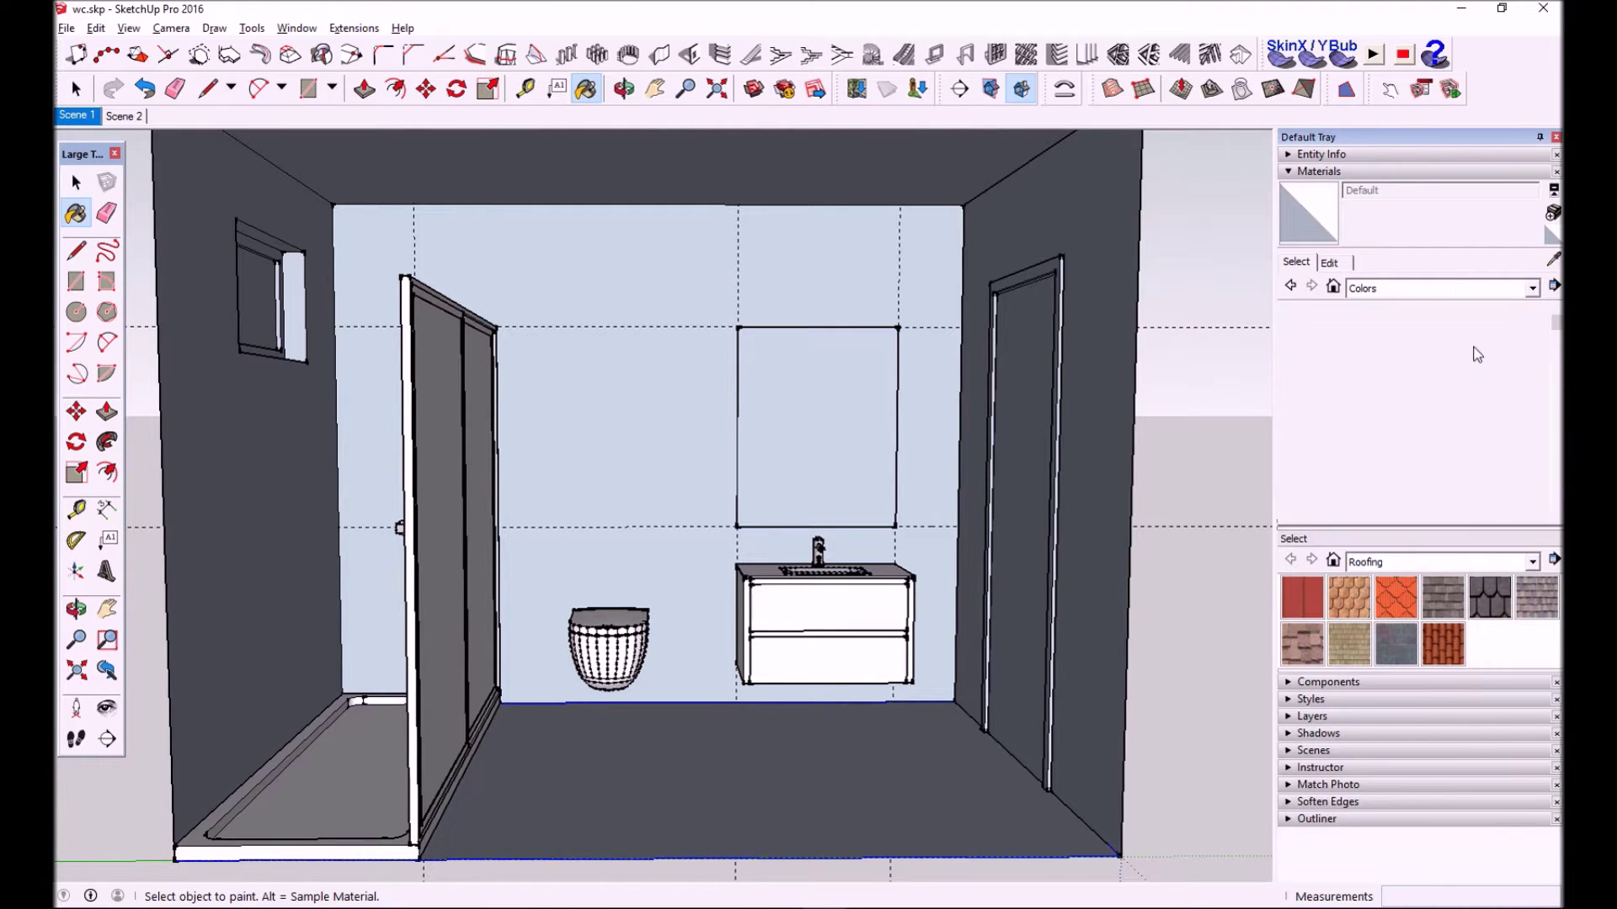
pyautogui.click(1465, 288)
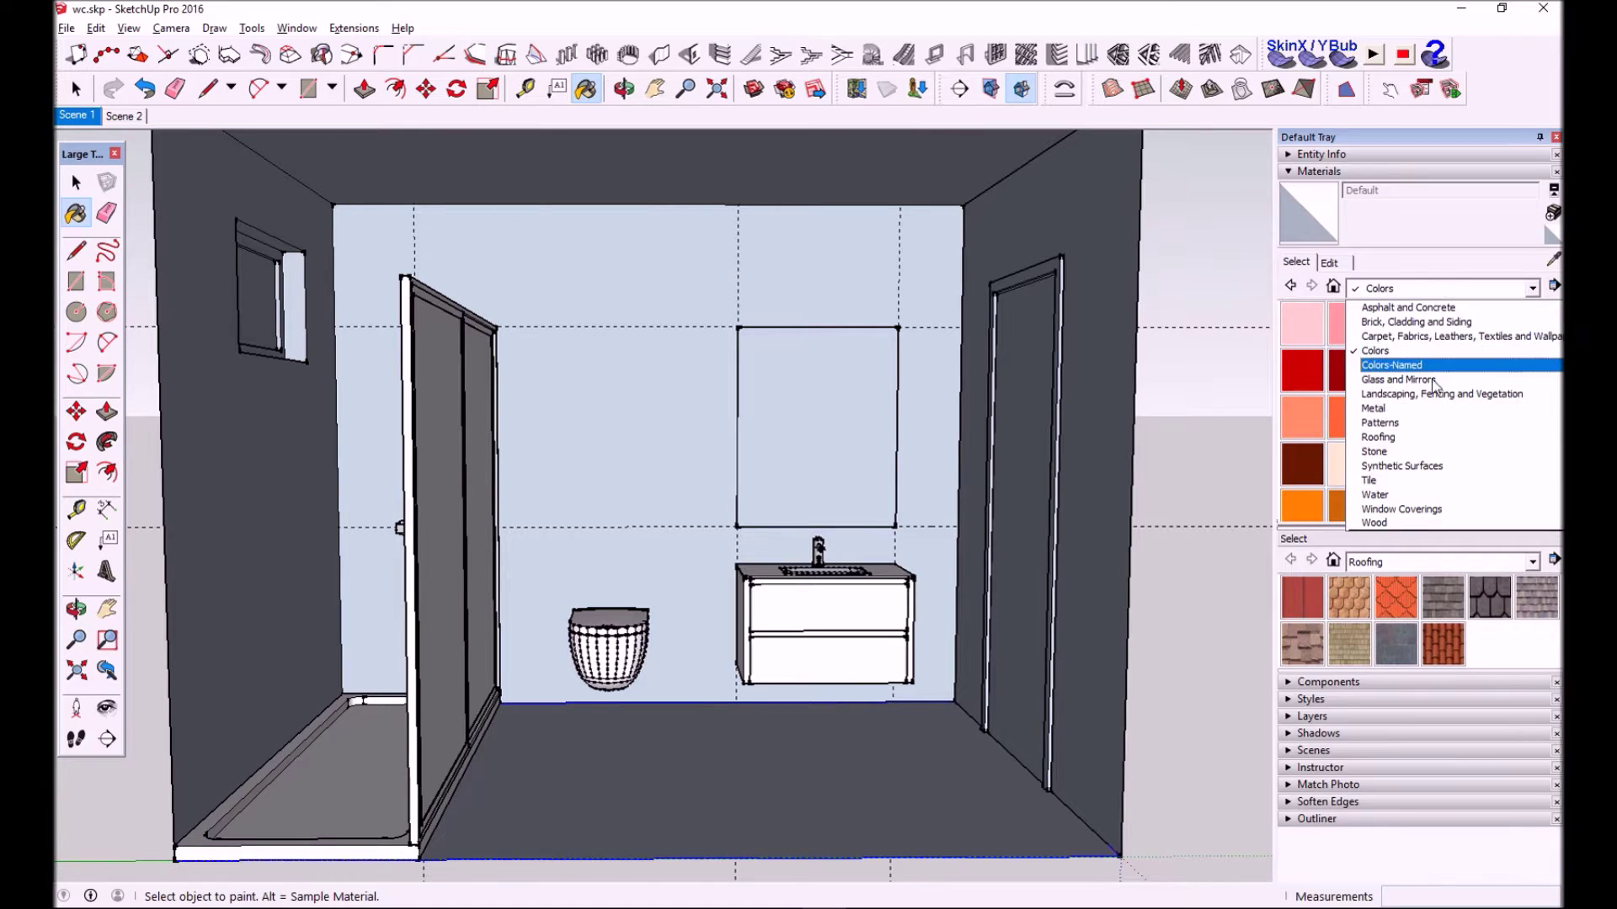
pyautogui.click(1448, 425)
pyautogui.click(1442, 289)
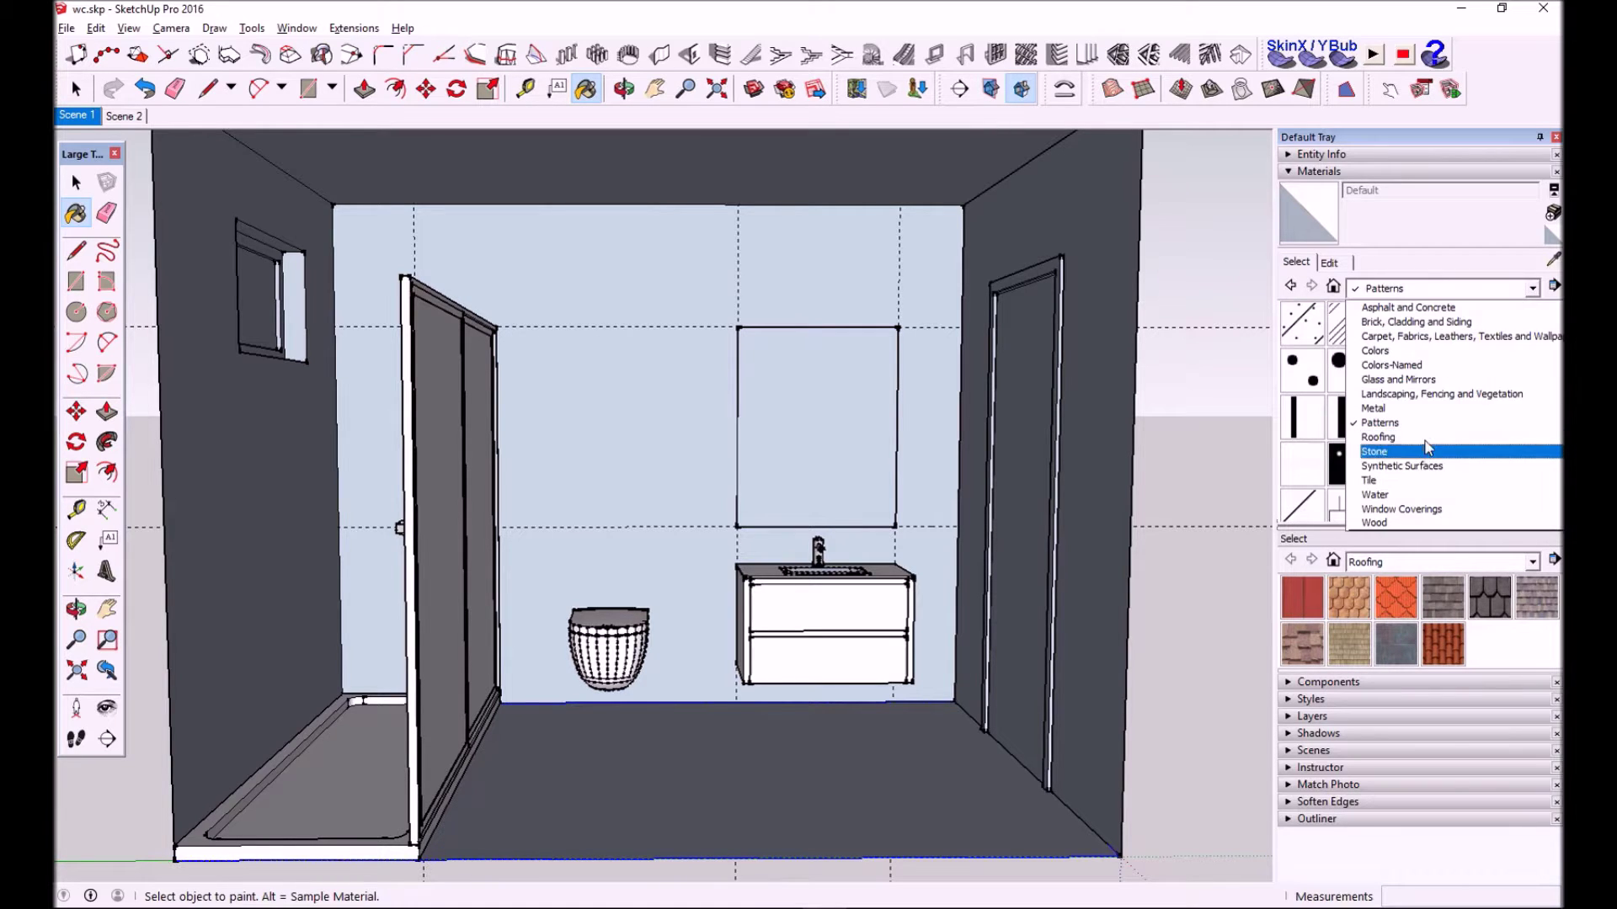
pyautogui.click(1425, 419)
pyautogui.click(1447, 291)
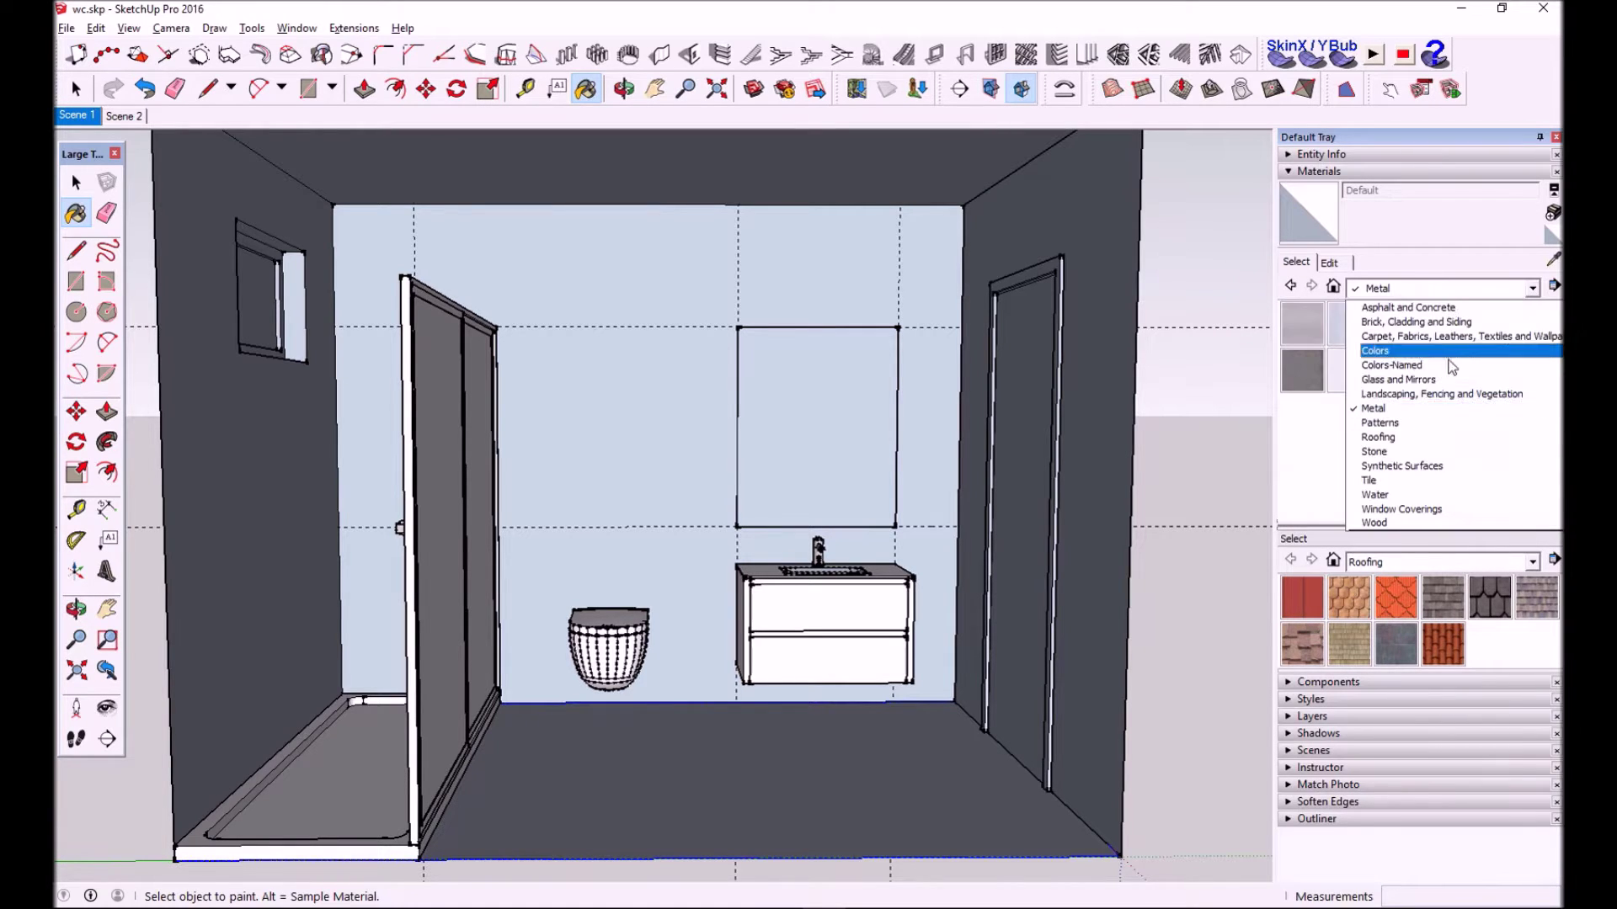
pyautogui.click(1438, 448)
pyautogui.click(1432, 282)
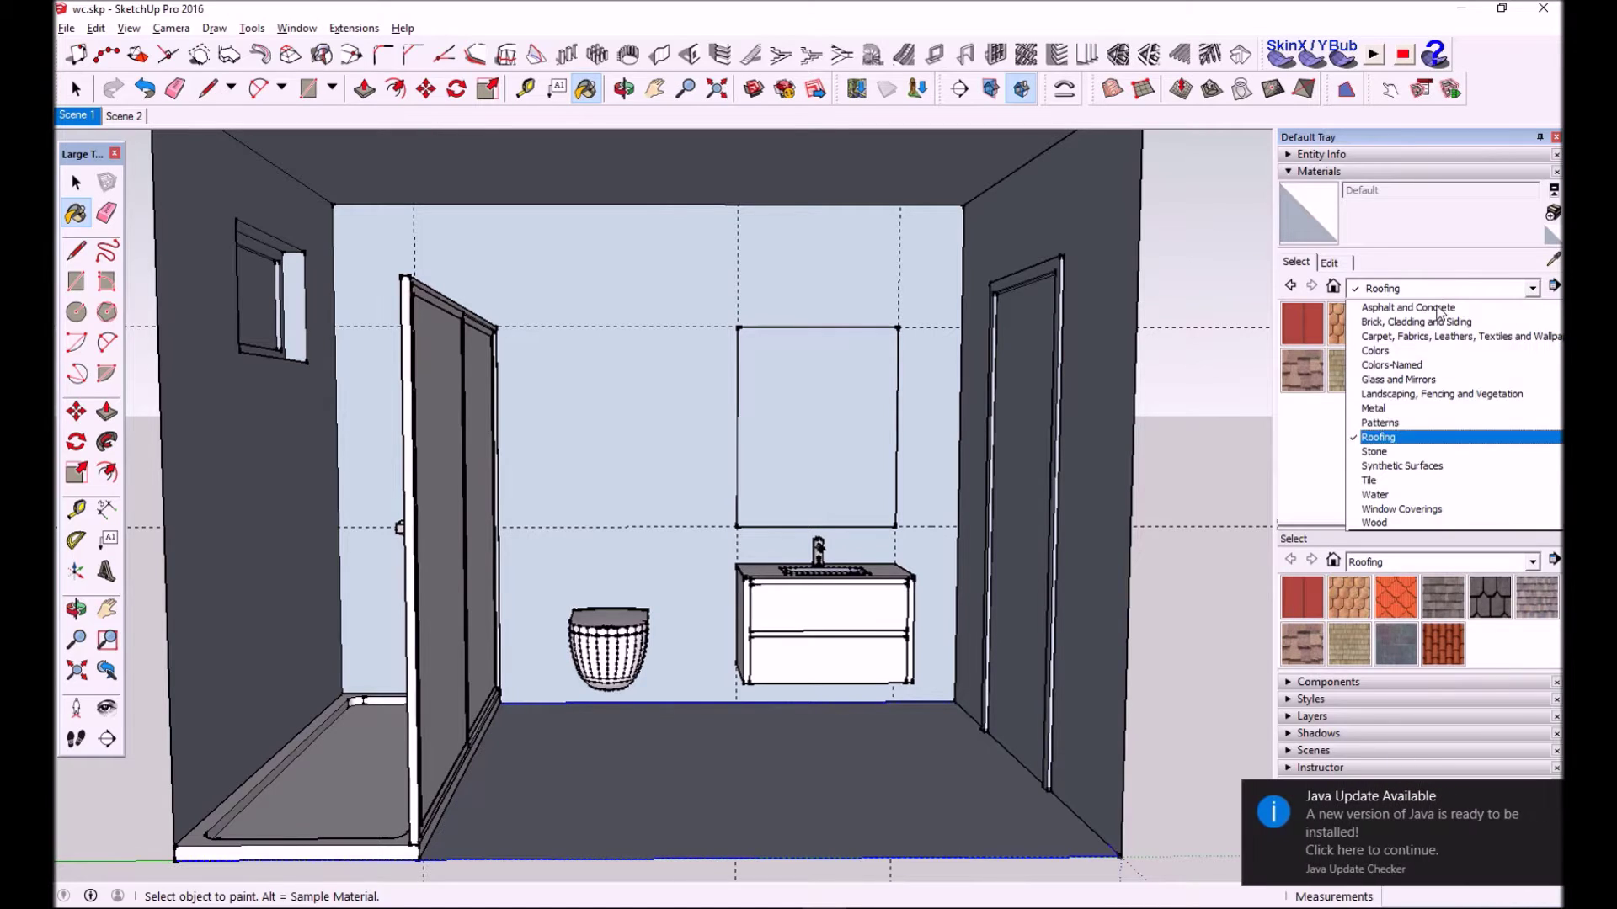
pyautogui.click(1432, 481)
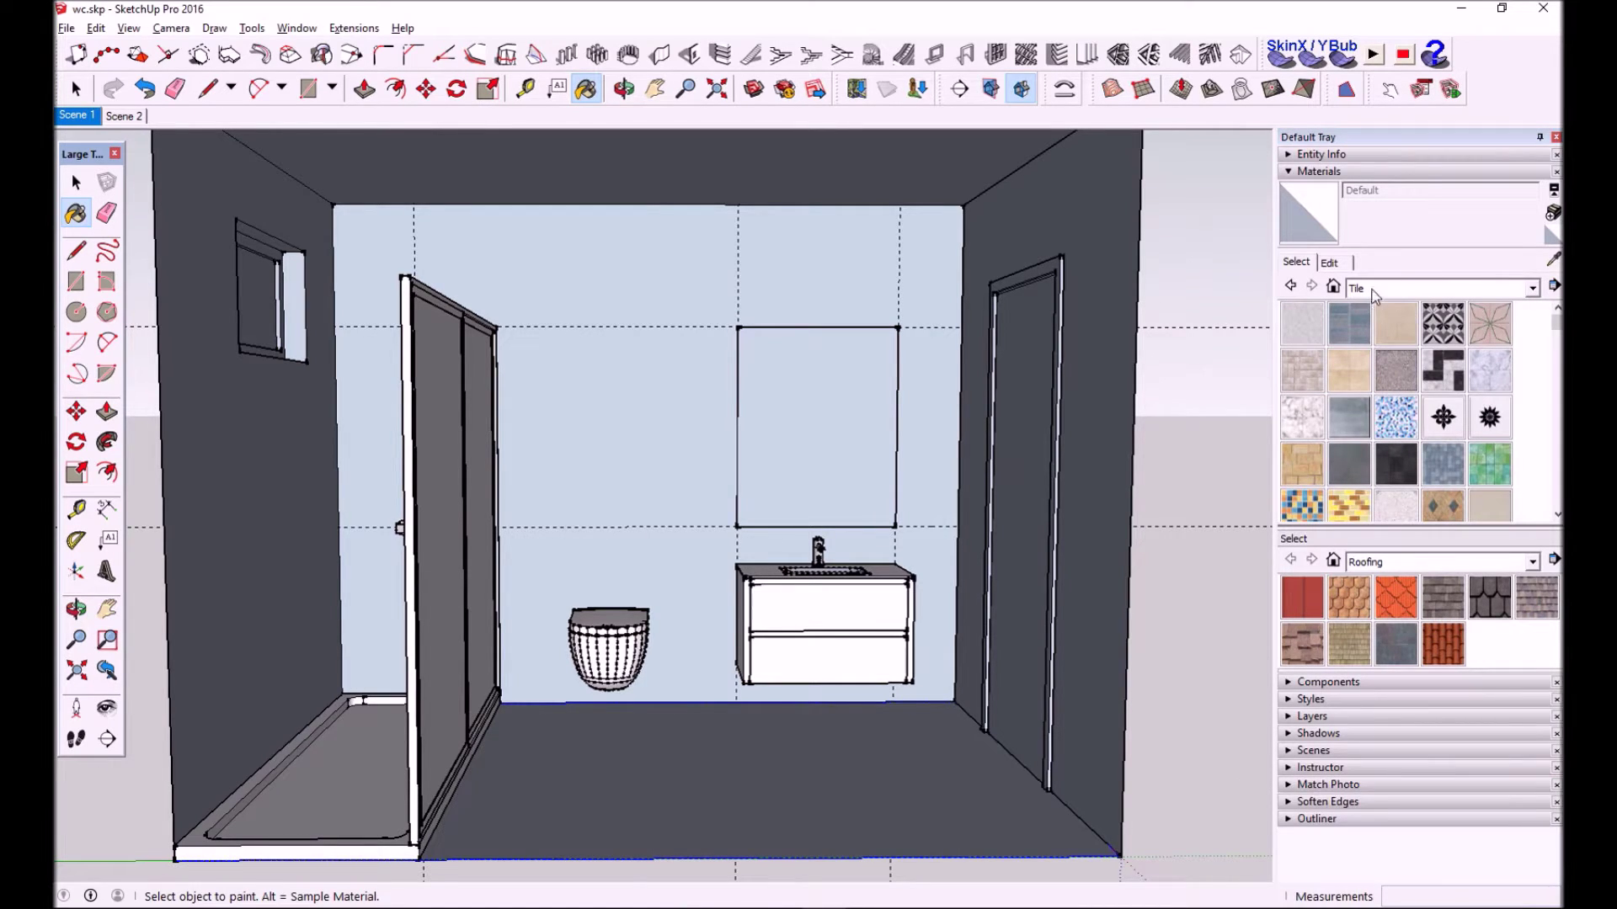
pyautogui.click(1350, 477)
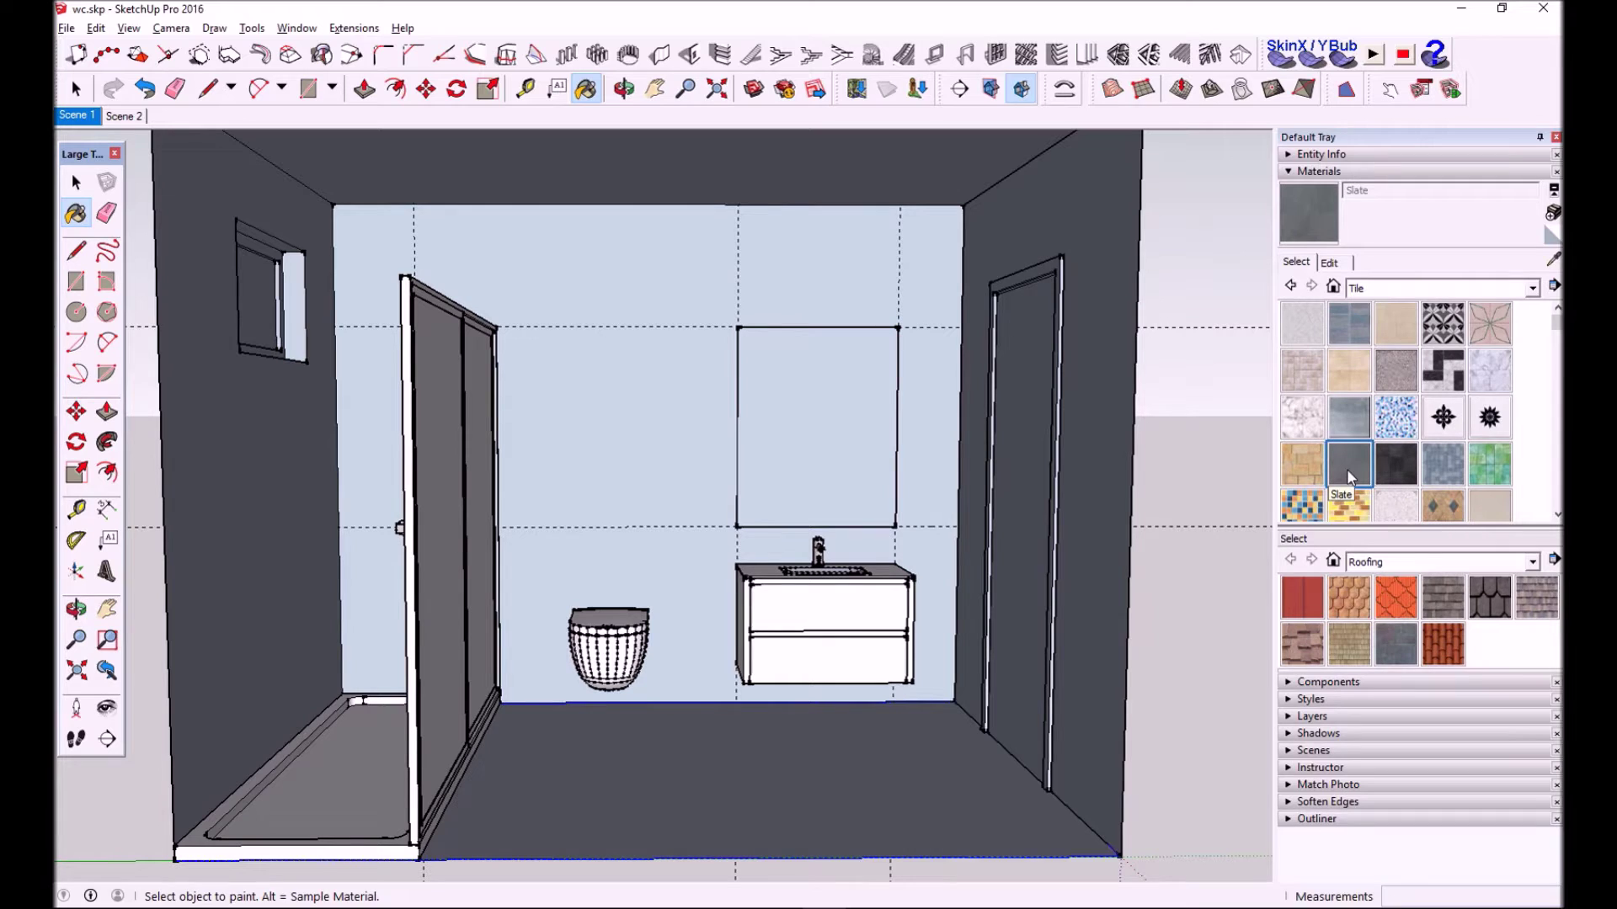
pyautogui.click(605, 278)
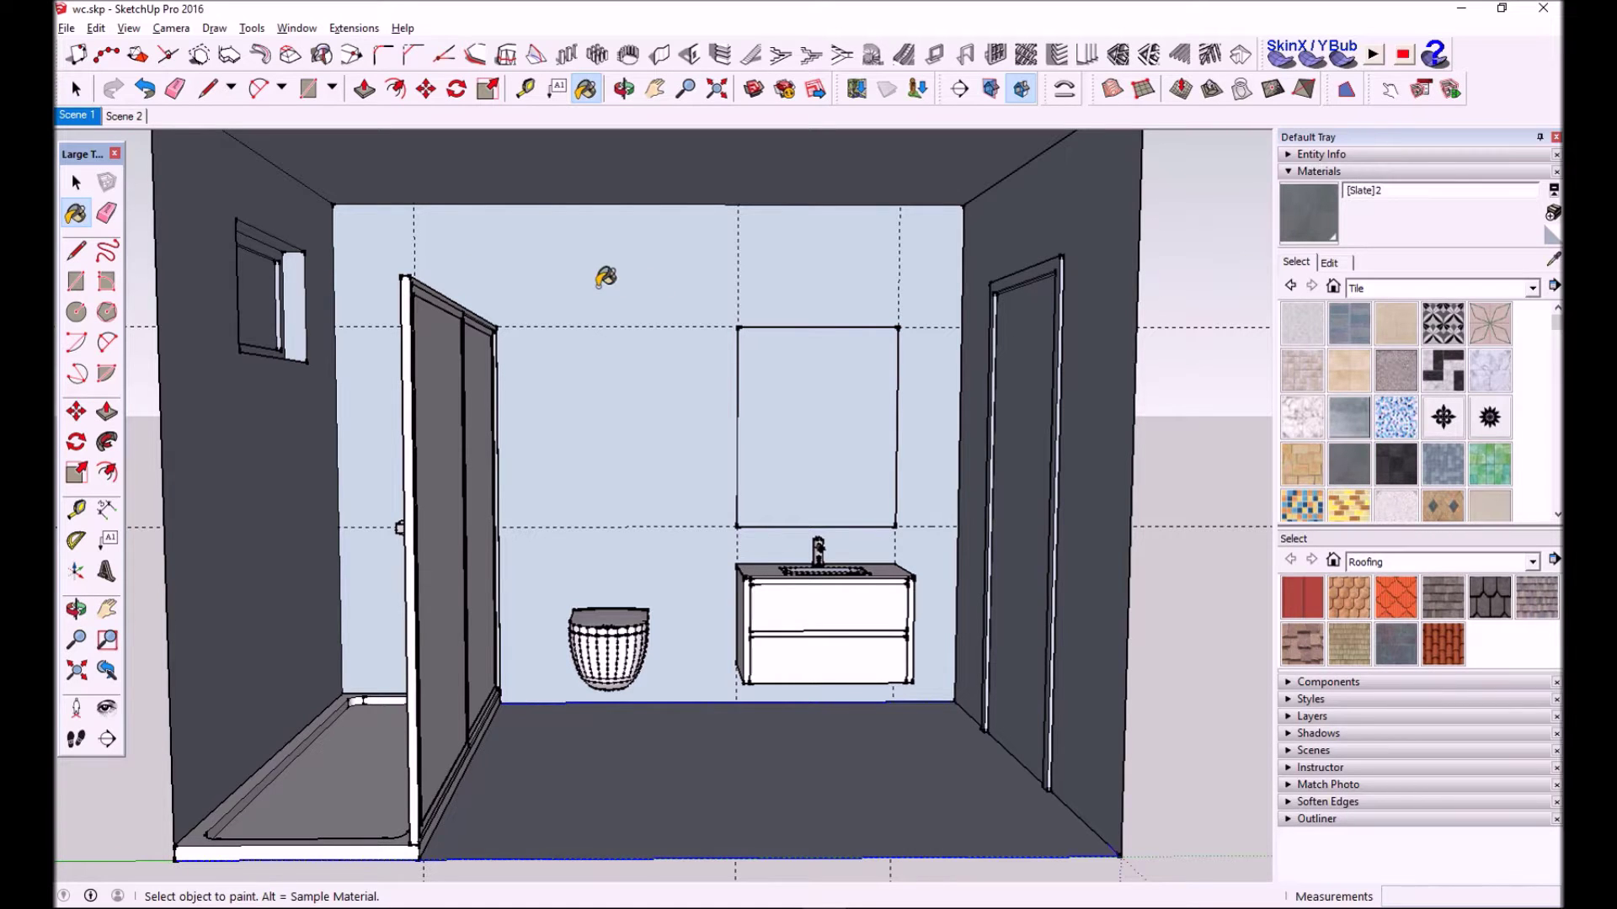
# Zoom and orbit to inspect the slate-tiled back wall around the mirror
pyautogui.scroll(2, 604, 278)
pyautogui.scroll(1, 635, 275)
pyautogui.scroll(1, 635, 318)
pyautogui.scroll(-2, 635, 325)
pyautogui.scroll(-4, 633, 337)
pyautogui.moveTo(772, 364)
pyautogui.mouseDown(button='middle')
pyautogui.moveTo(750, 365)
pyautogui.moveTo(757, 331)
pyautogui.mouseUp(button='middle')
pyautogui.scroll(2, 647, 321)
pyautogui.scroll(-1, 647, 321)
pyautogui.scroll(-1, 645, 327)
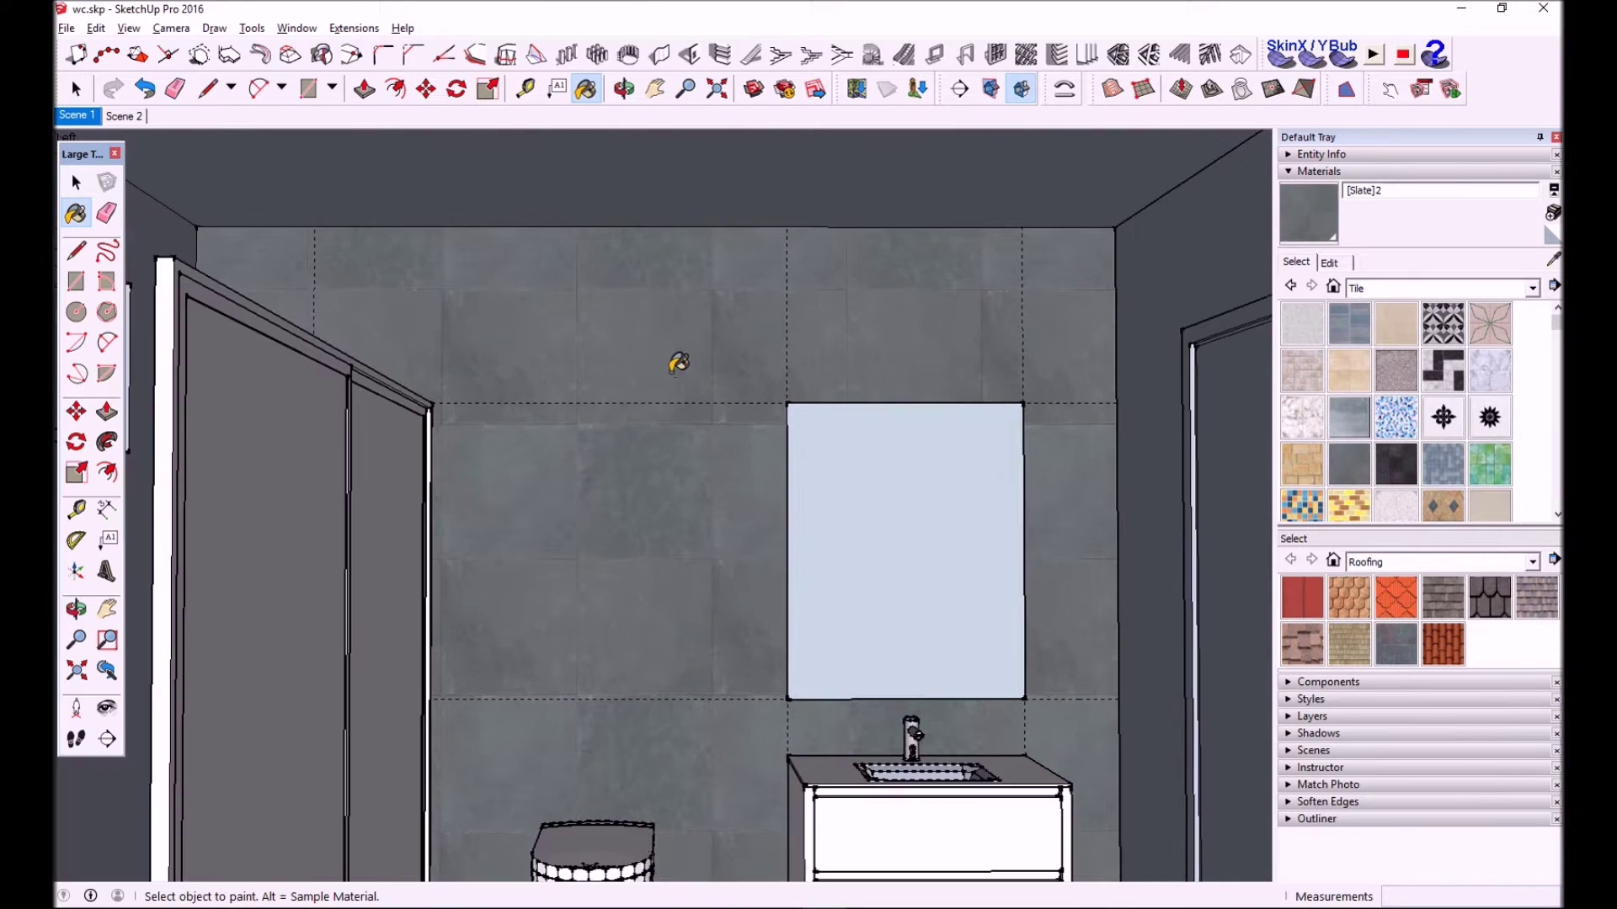
pyautogui.scroll(-1, 665, 350)
pyautogui.scroll(-1, 656, 345)
# Orbit to view the door, wall and window, and show the Slate material's Edit settings
pyautogui.moveTo(656, 345)
pyautogui.mouseDown(button='middle')
pyautogui.moveTo(654, 379)
pyautogui.moveTo(685, 361)
pyautogui.moveTo(530, 463)
pyautogui.mouseUp(button='middle')
pyautogui.scroll(2, 614, 397)
pyautogui.scroll(2, 559, 357)
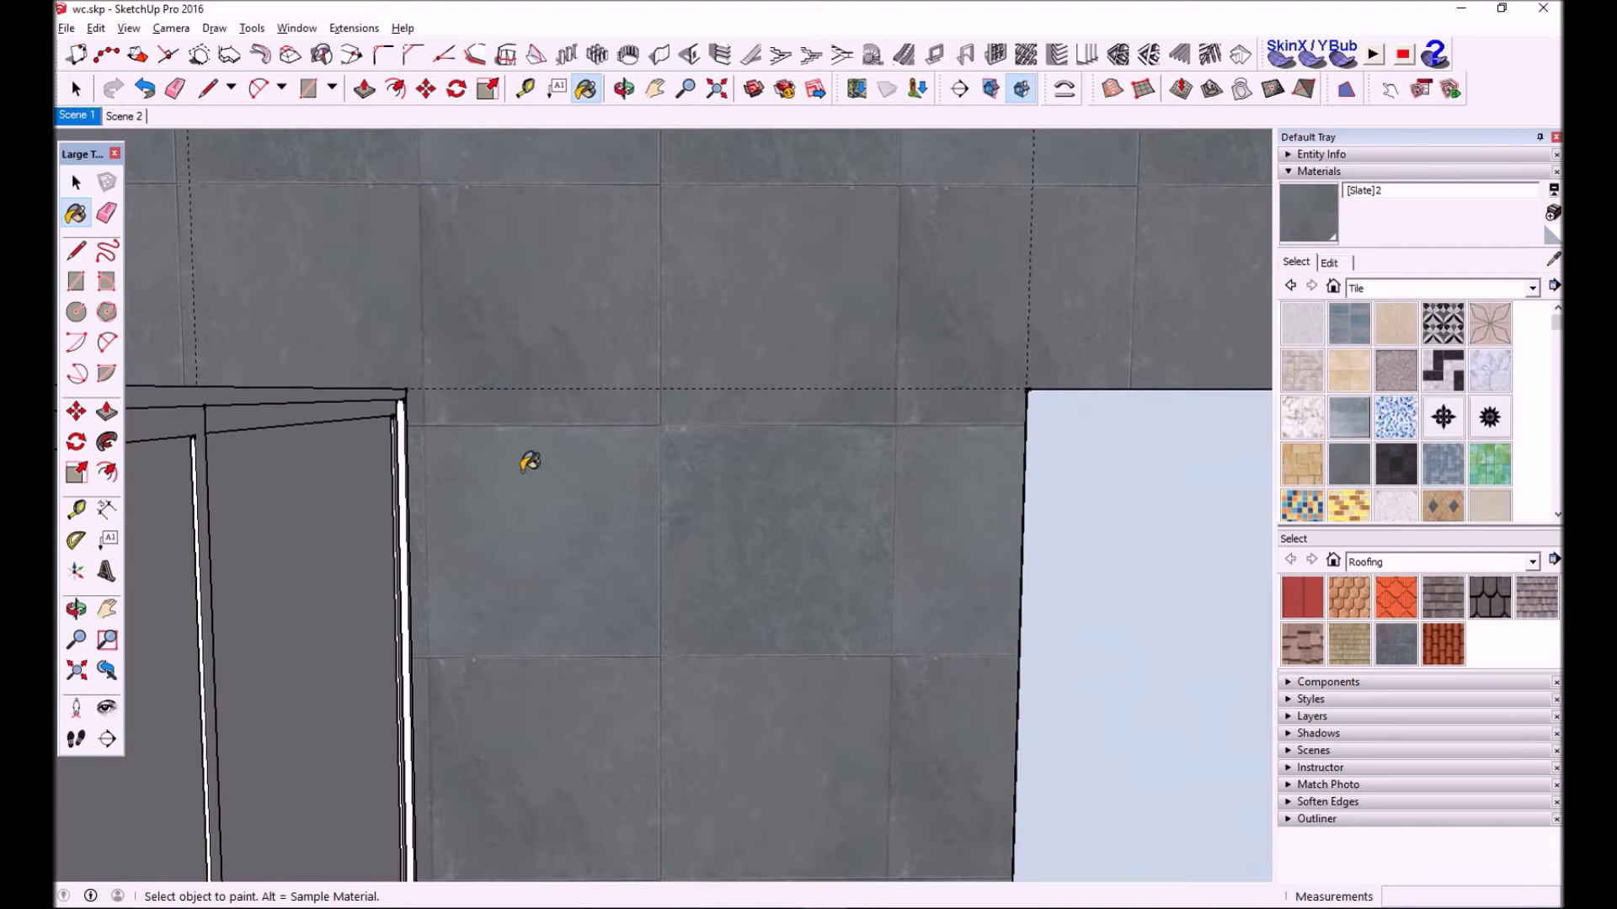
pyautogui.scroll(-2, 852, 584)
pyautogui.moveTo(852, 584); pyautogui.dragTo(830, 534, button='middle')
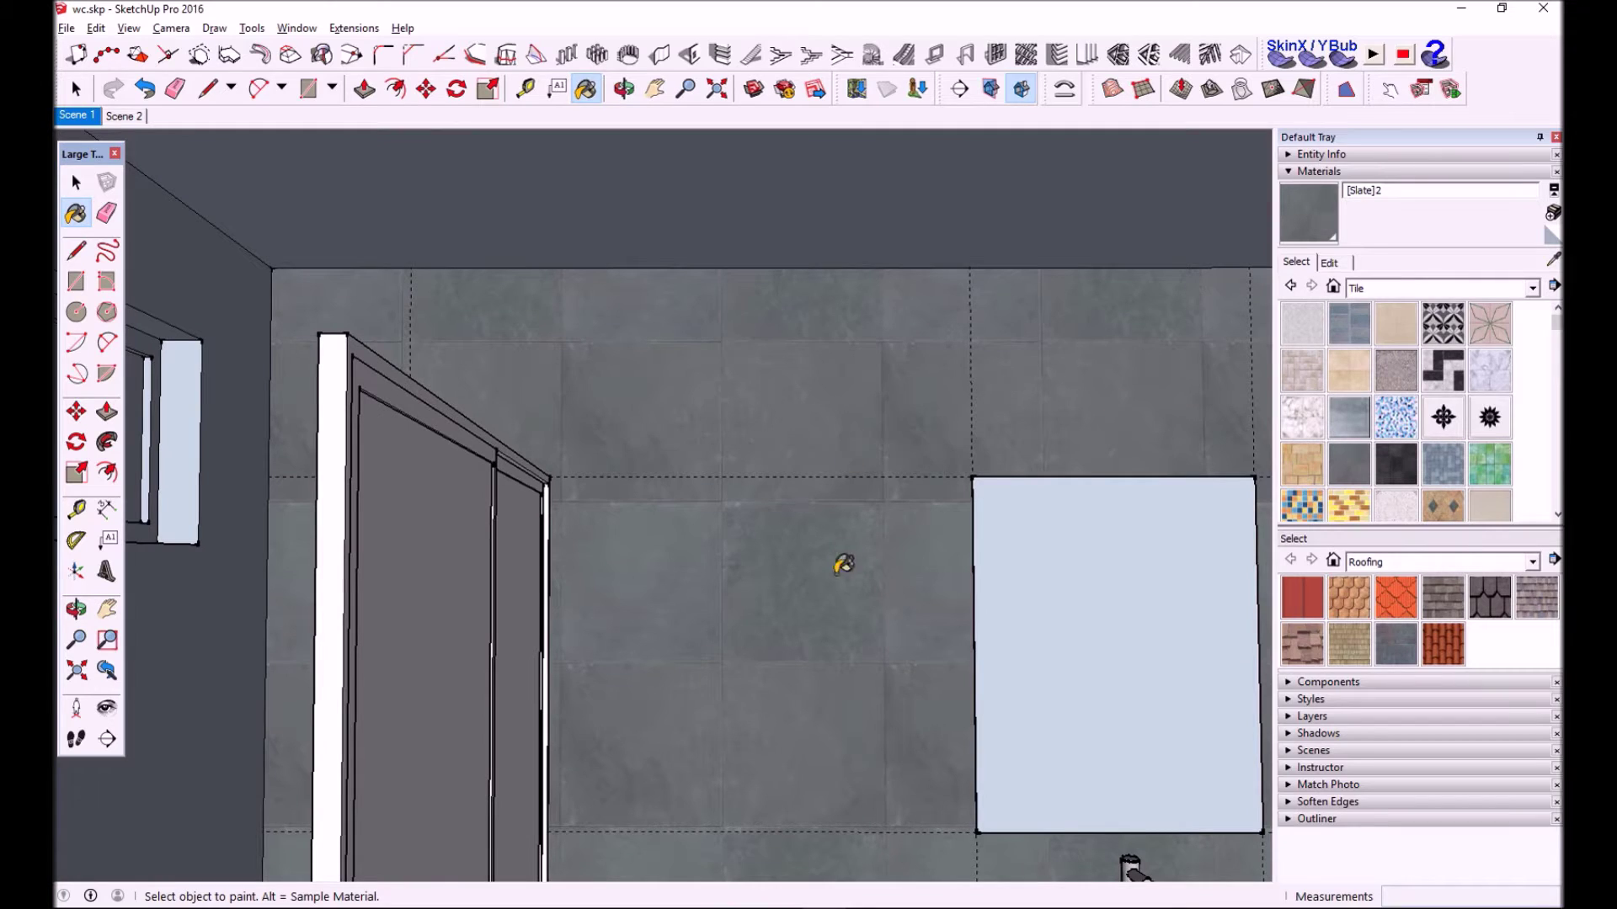
pyautogui.click(1345, 268)
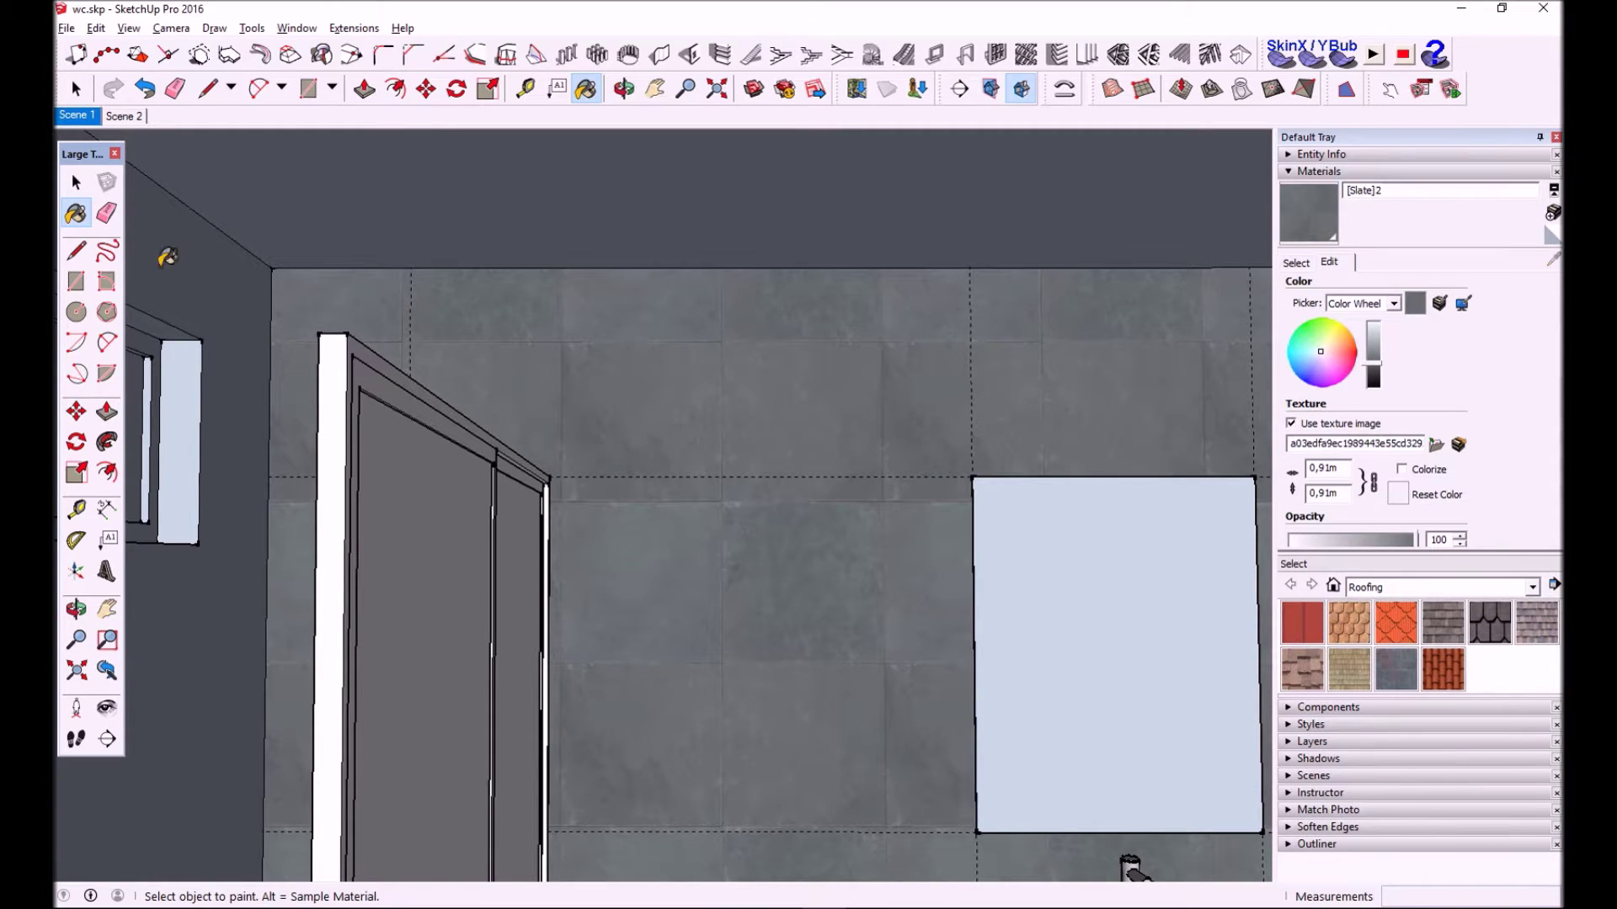
# Scale the Slate2 texture to 1.50 m wide by 0.50 m high
pyautogui.scroll(-3, 939, 463)
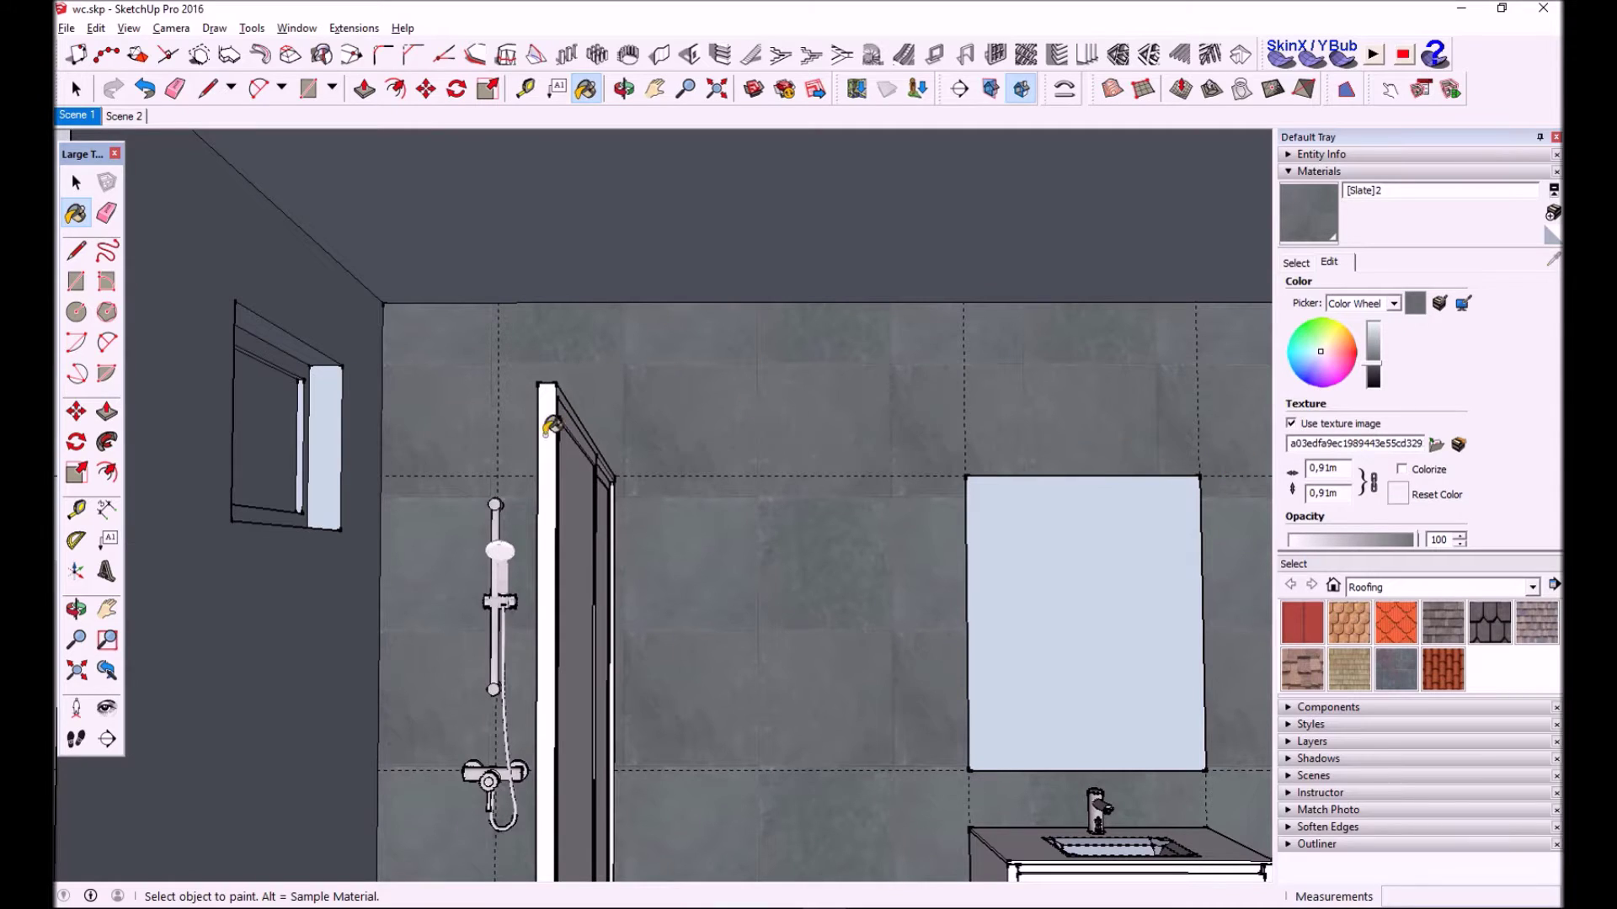
pyautogui.doubleClick(1339, 468)
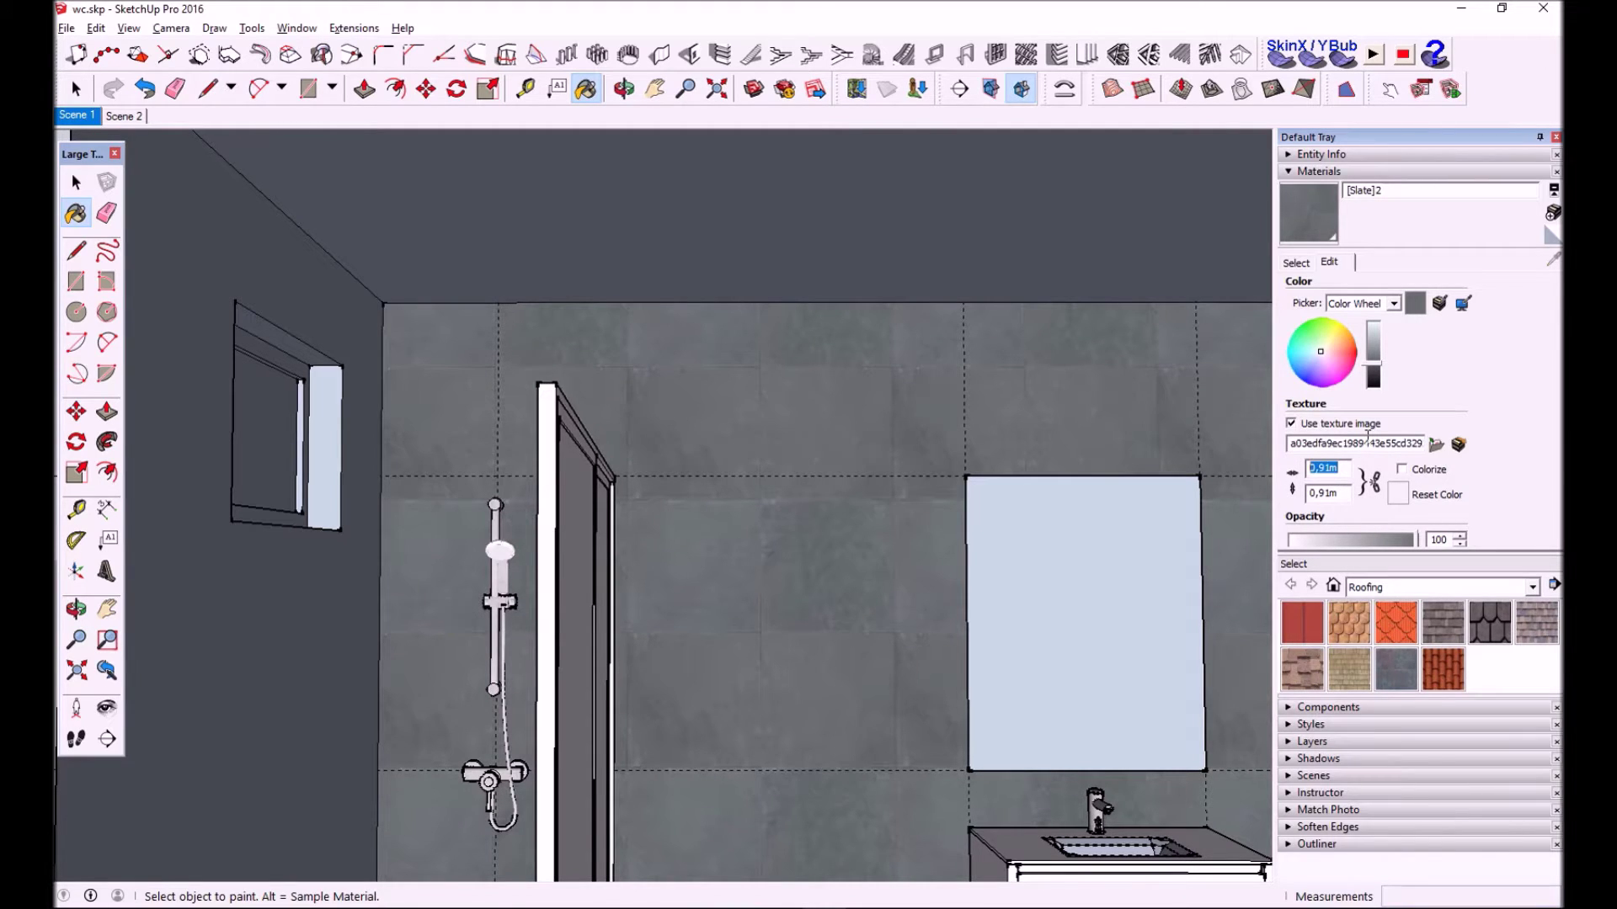
pyautogui.write('1,5')
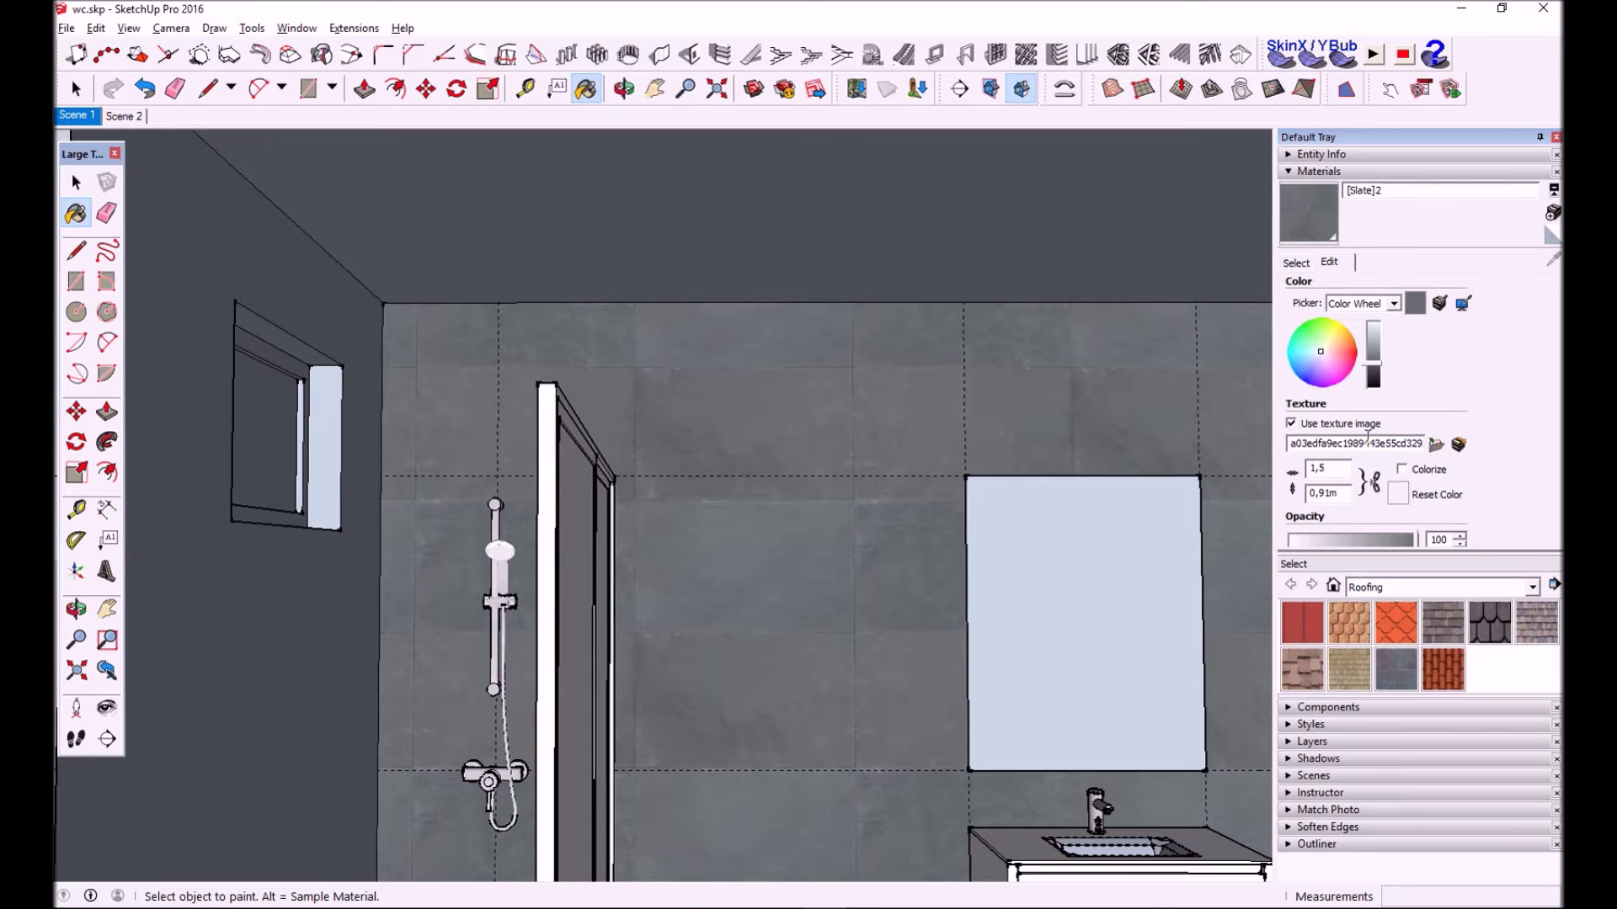
pyautogui.press('Tab')
pyautogui.write('5')
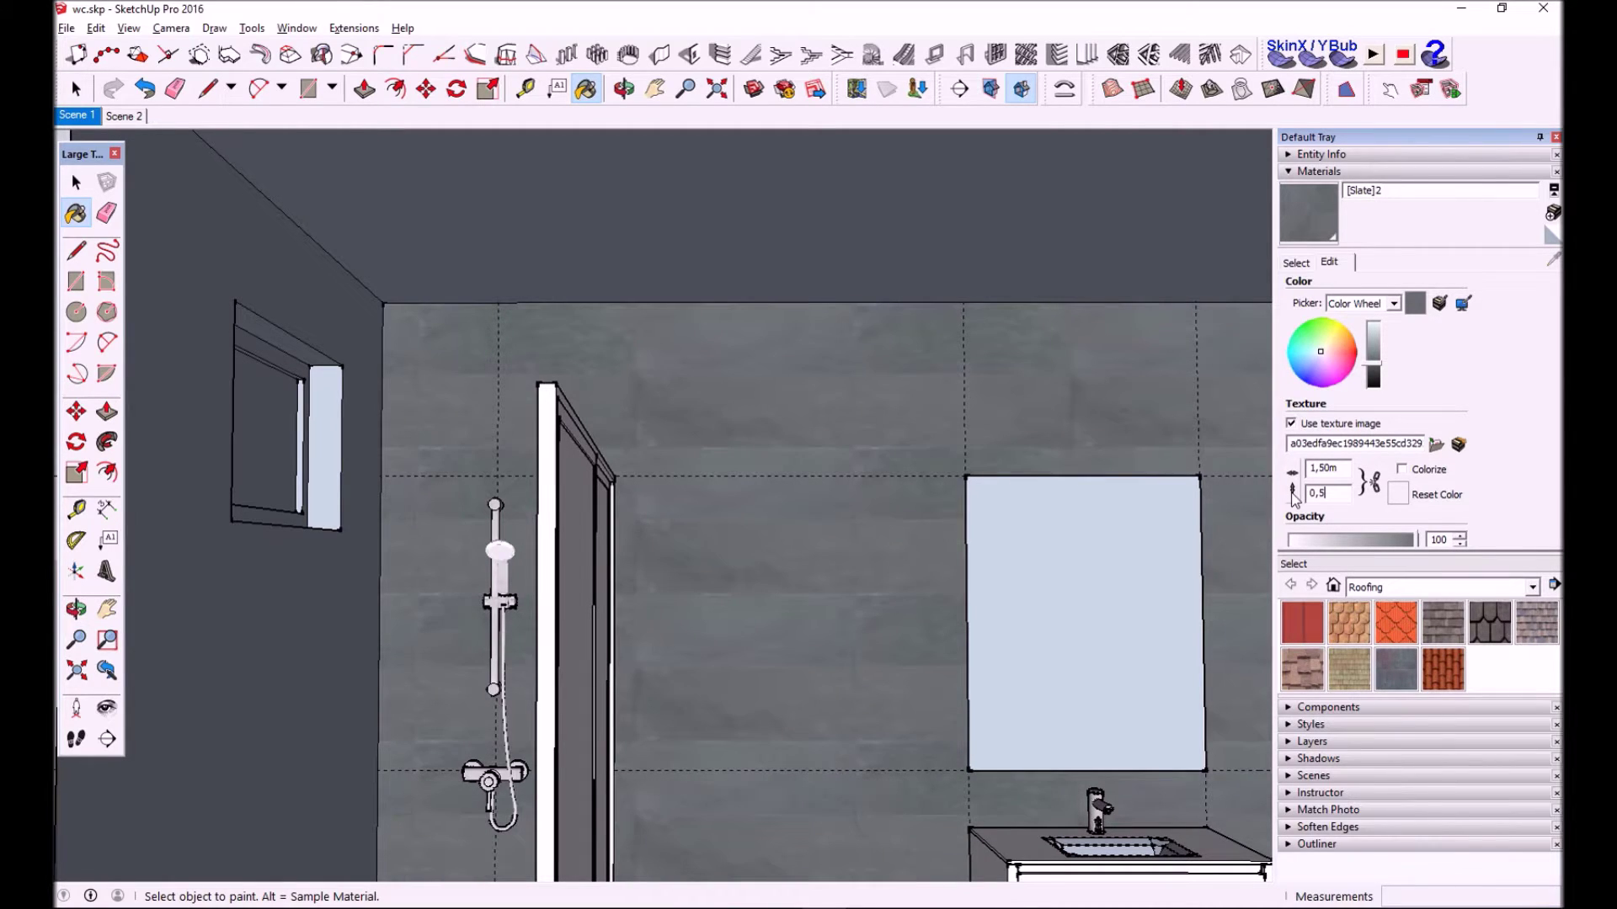
pyautogui.press('Return')
pyautogui.scroll(-3, 1148, 561)
pyautogui.scroll(-2, 1118, 472)
pyautogui.moveTo(1116, 505); pyautogui.dragTo(1087, 518, button='middle')
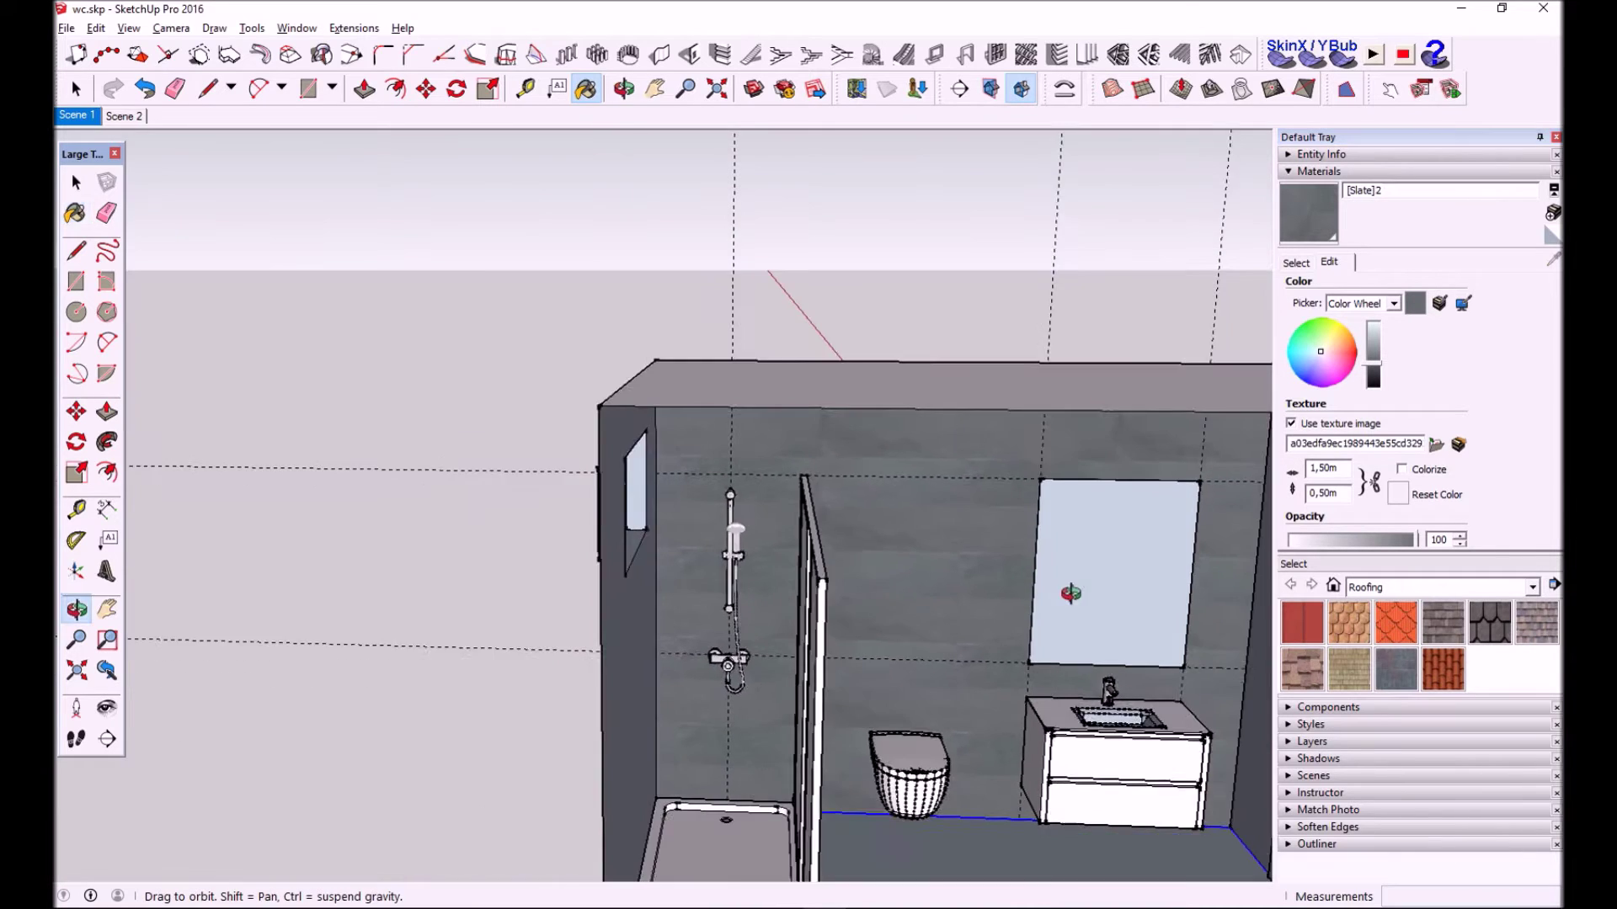
# Orbit around the bathroom to inspect the tiled walls, then reselect the Paint Bucket
pyautogui.scroll(6, 984, 554)
pyautogui.moveTo(983, 554); pyautogui.dragTo(1011, 390, button='middle')
pyautogui.scroll(3, 880, 459)
pyautogui.scroll(2, 887, 459)
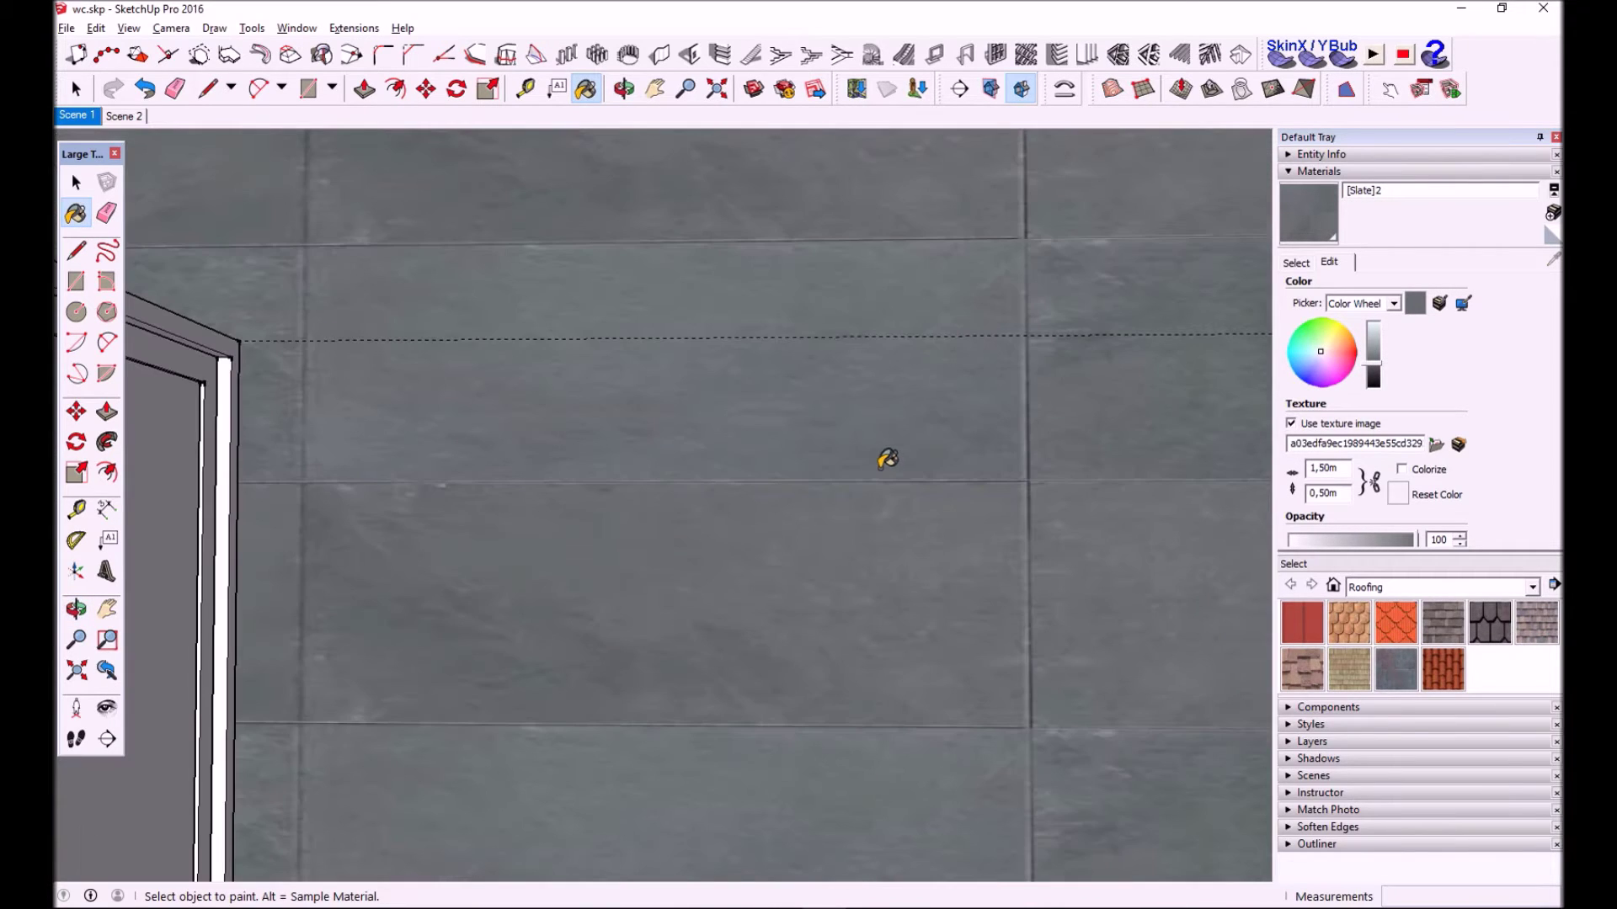
pyautogui.scroll(-2, 888, 459)
pyautogui.scroll(-3, 884, 458)
pyautogui.moveTo(884, 458)
pyautogui.mouseDown(button='middle')
pyautogui.moveTo(931, 528)
pyautogui.moveTo(876, 484)
pyautogui.moveTo(964, 505)
pyautogui.moveTo(1108, 477)
pyautogui.moveTo(1072, 455)
pyautogui.moveTo(1008, 480)
pyautogui.moveTo(1120, 489)
pyautogui.moveTo(1150, 468)
pyautogui.mouseUp(button='middle')
pyautogui.press('b')
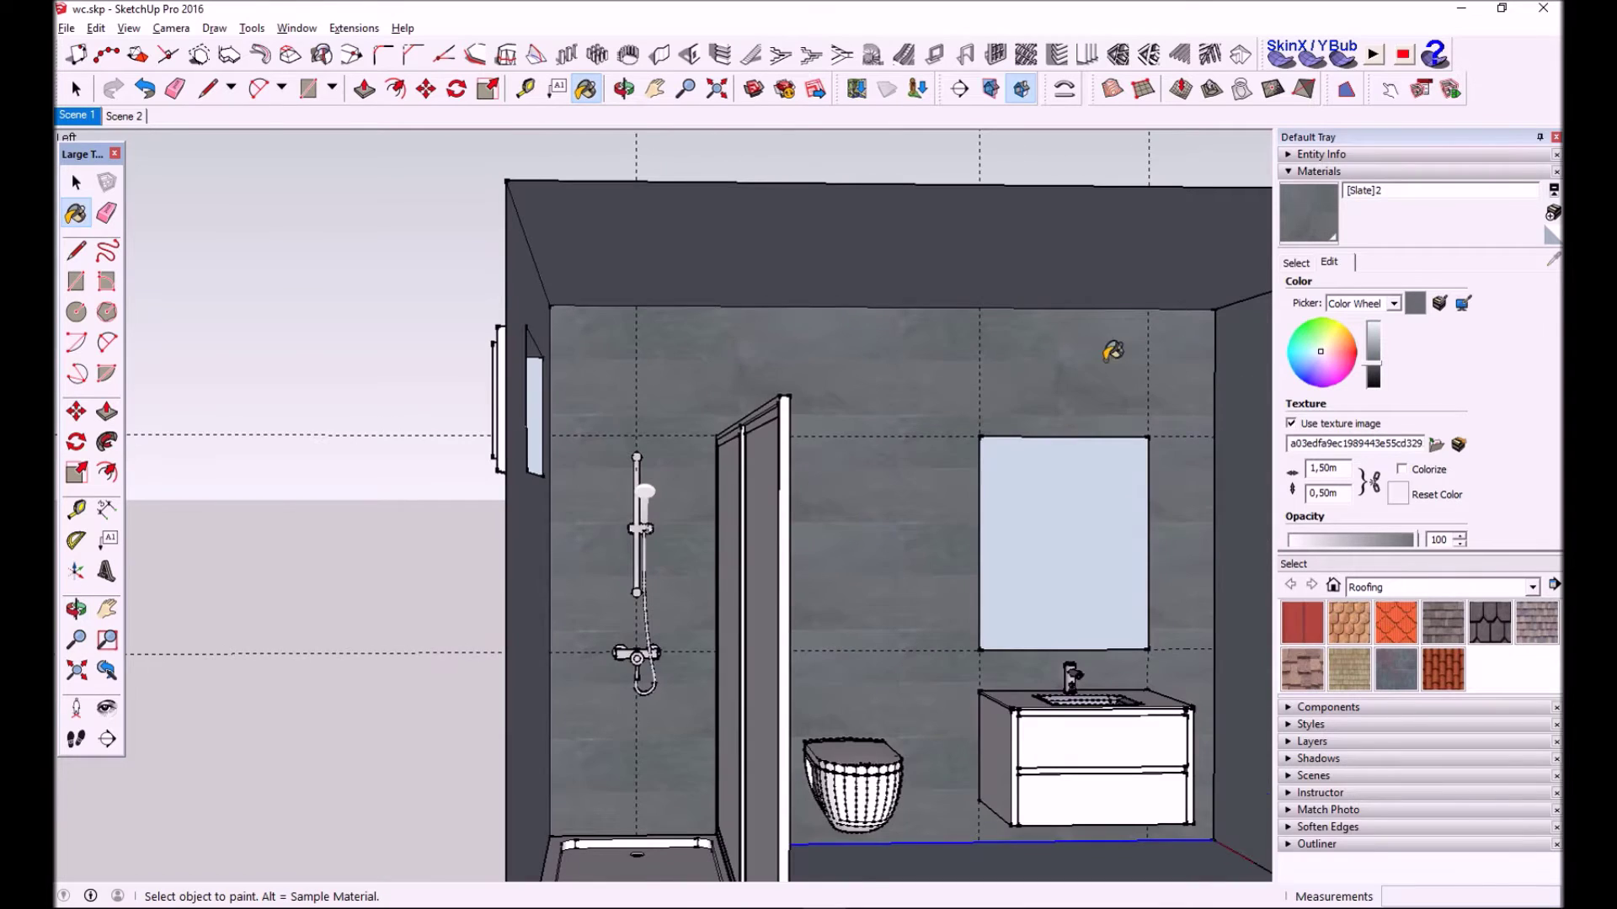
# Return to Scene 1, sample the back wall's slate and paint the left wall with it
pyautogui.scroll(-2, 1107, 360)
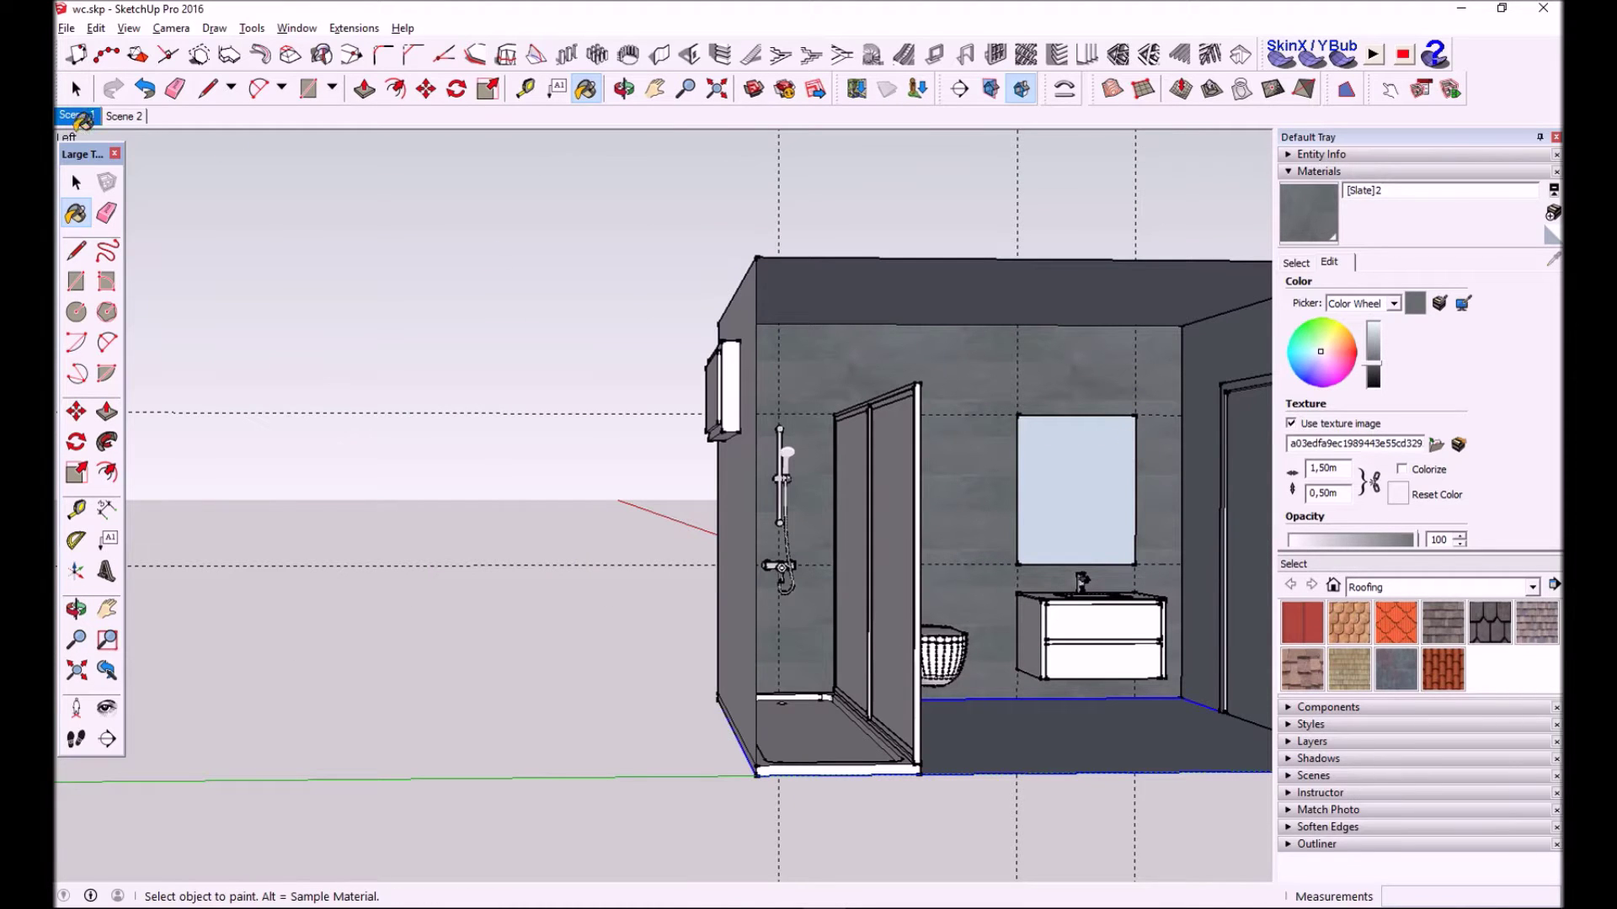
pyautogui.click(78, 118)
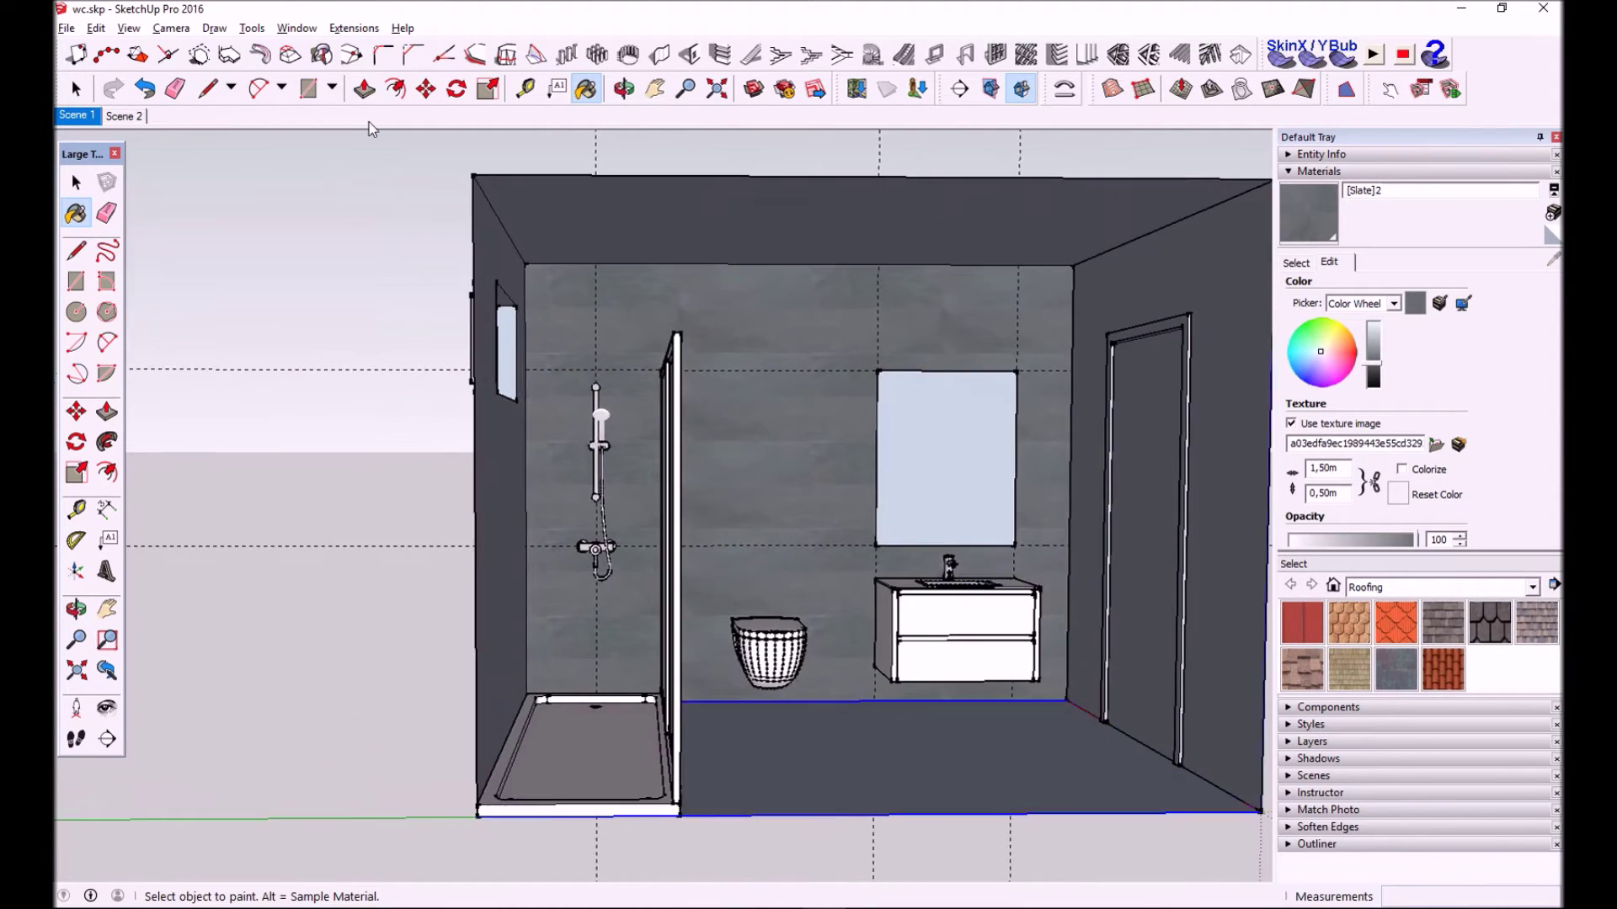
pyautogui.click(1296, 264)
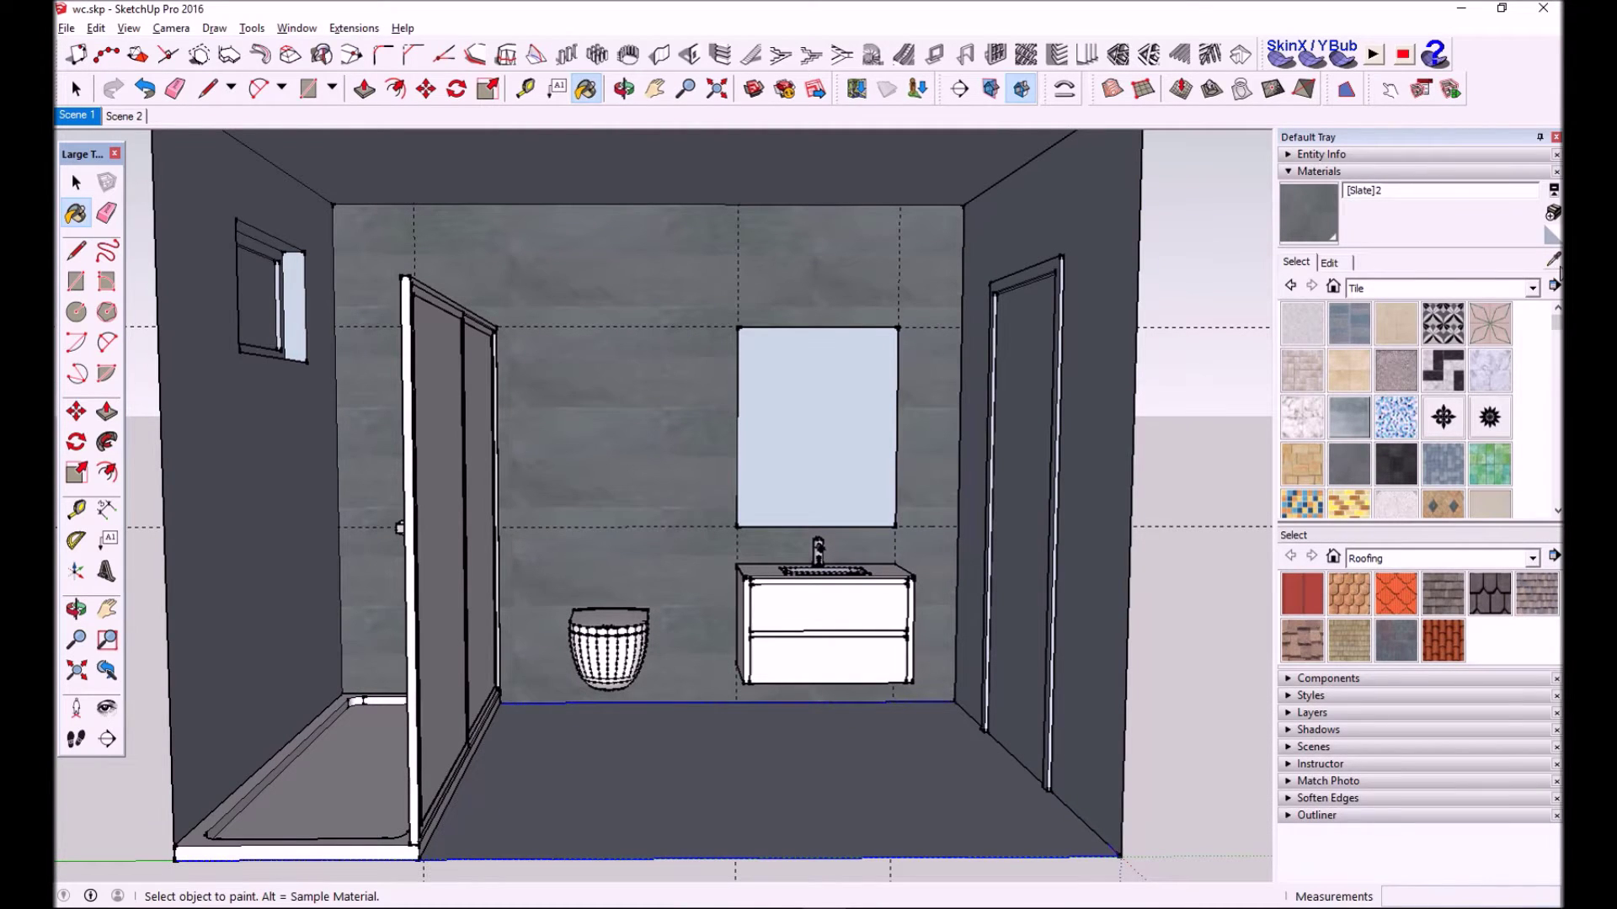
pyautogui.click(1553, 259)
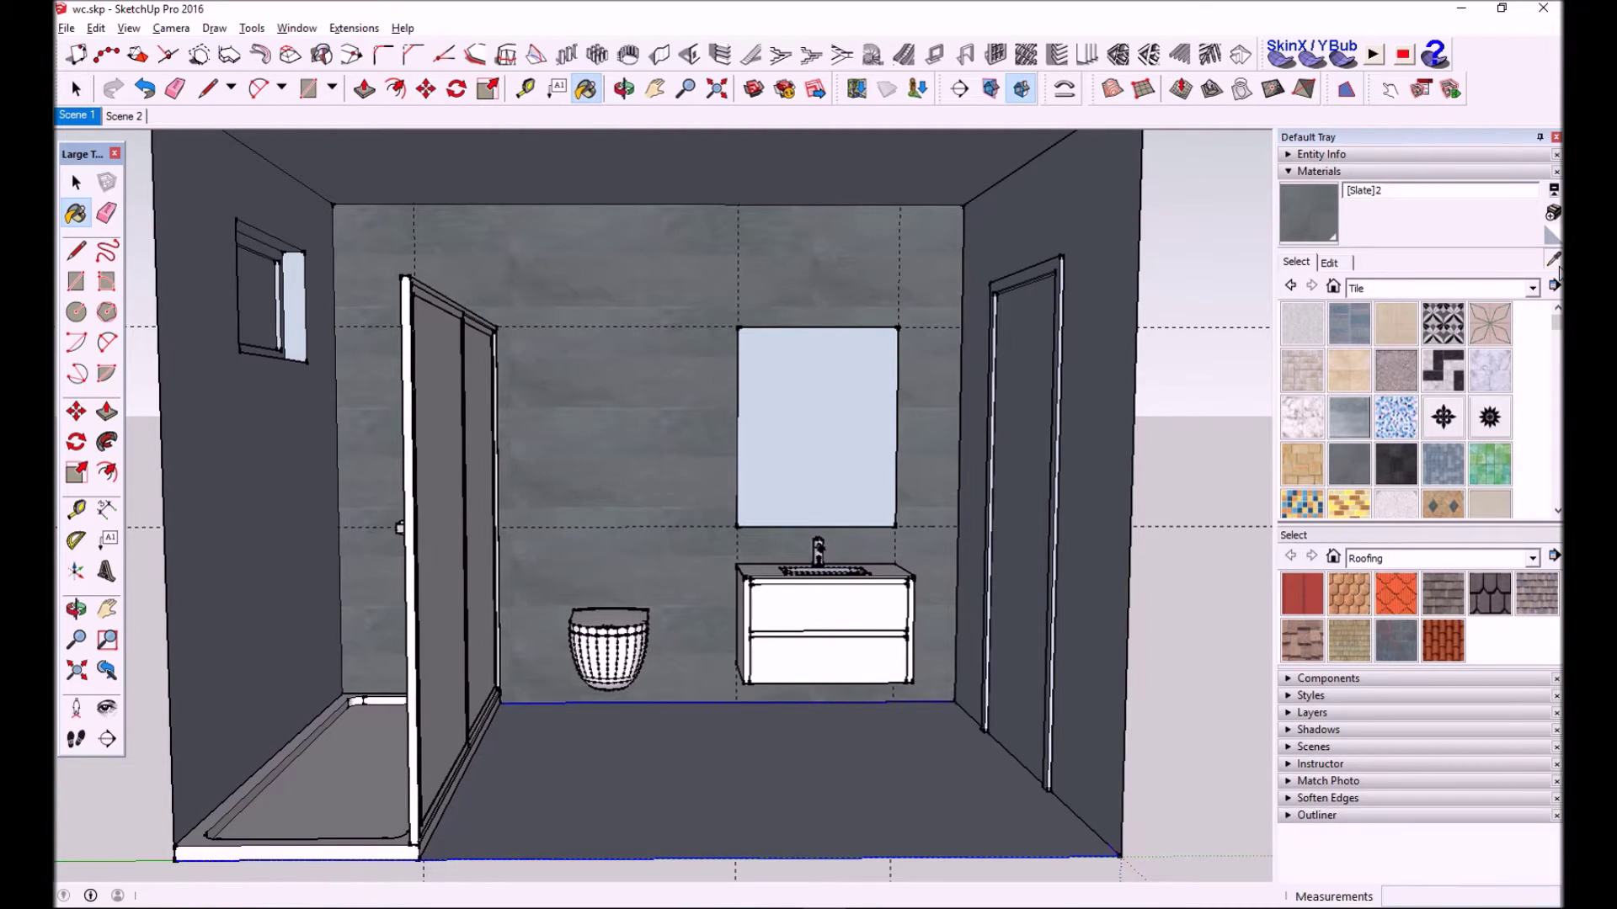
pyautogui.click(642, 264)
pyautogui.click(218, 162)
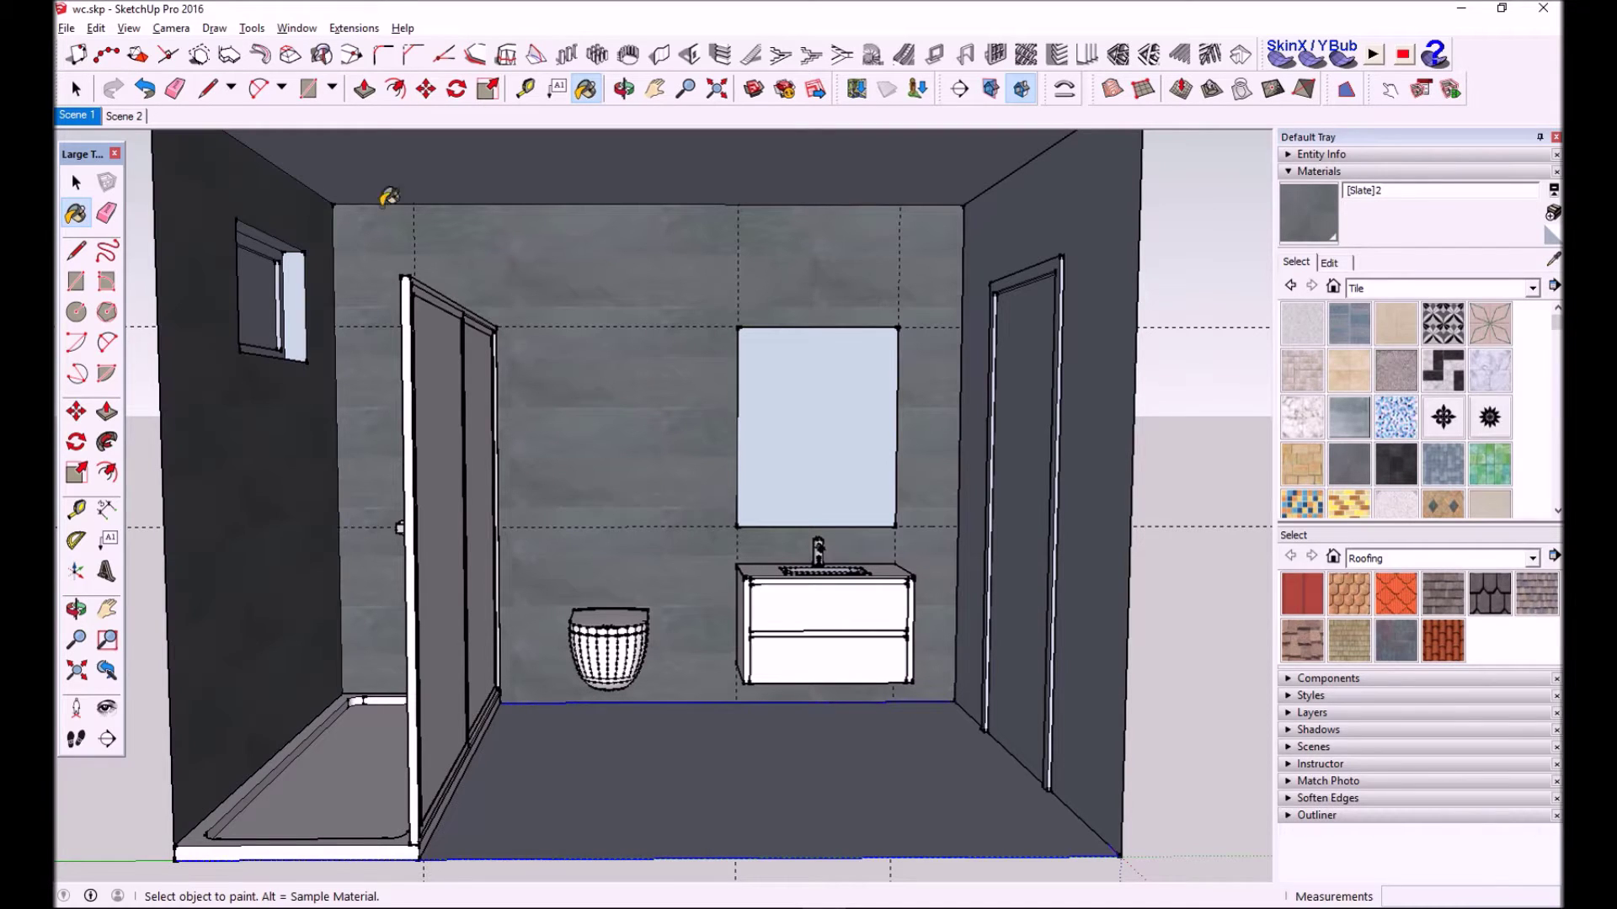
# Paint the right wall and the window's jamb, head and sill with slate
pyautogui.click(1106, 211)
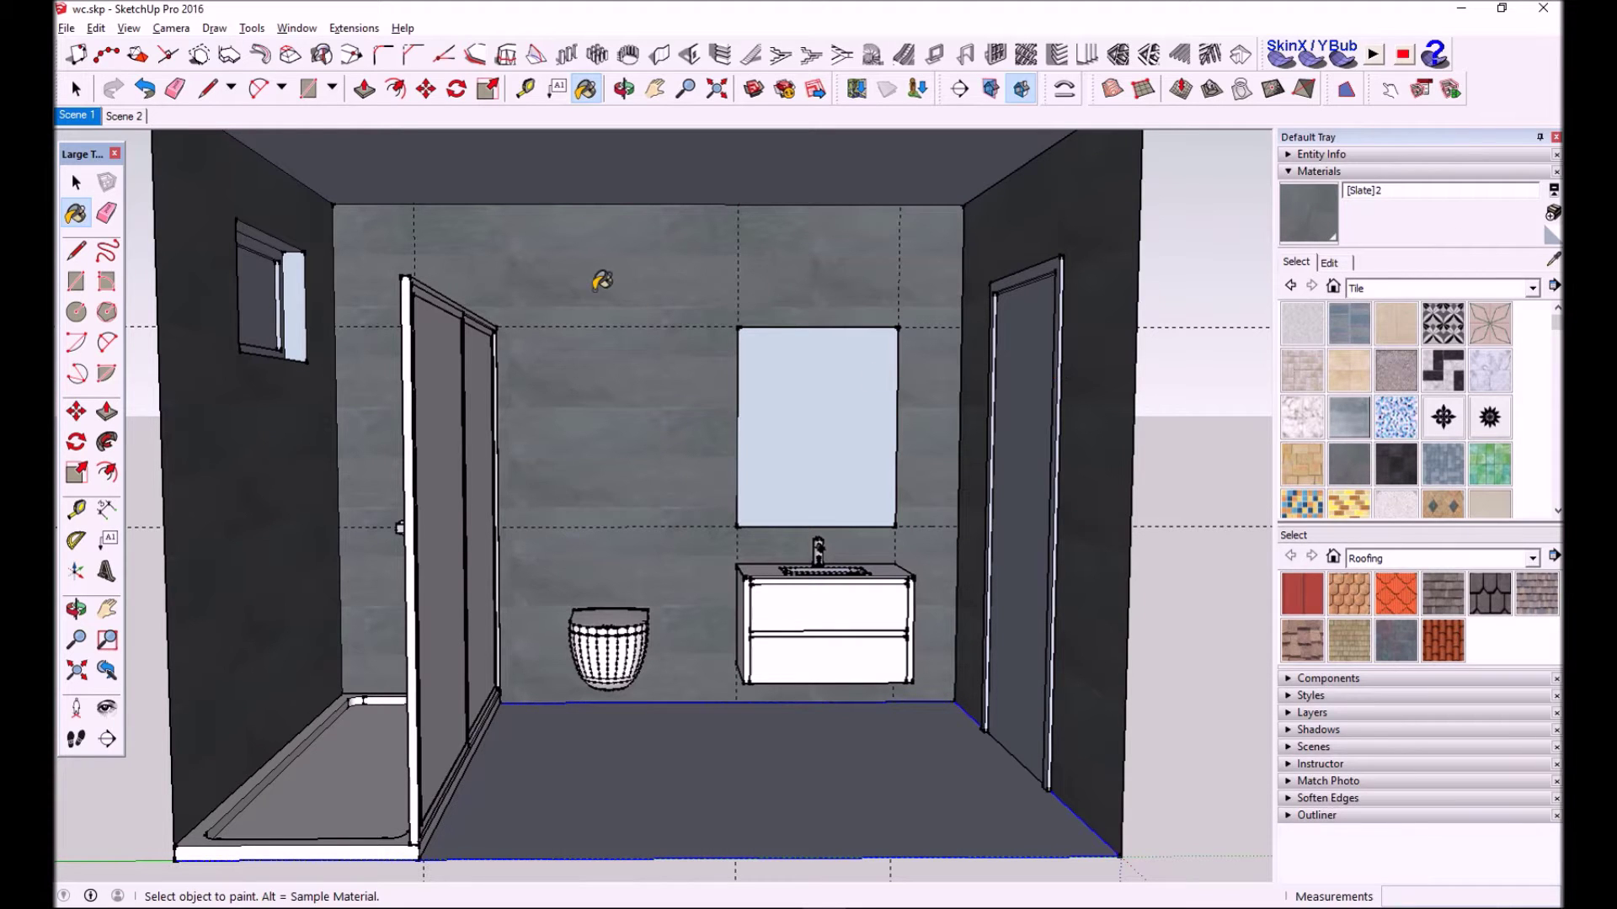
pyautogui.scroll(2, 312, 211)
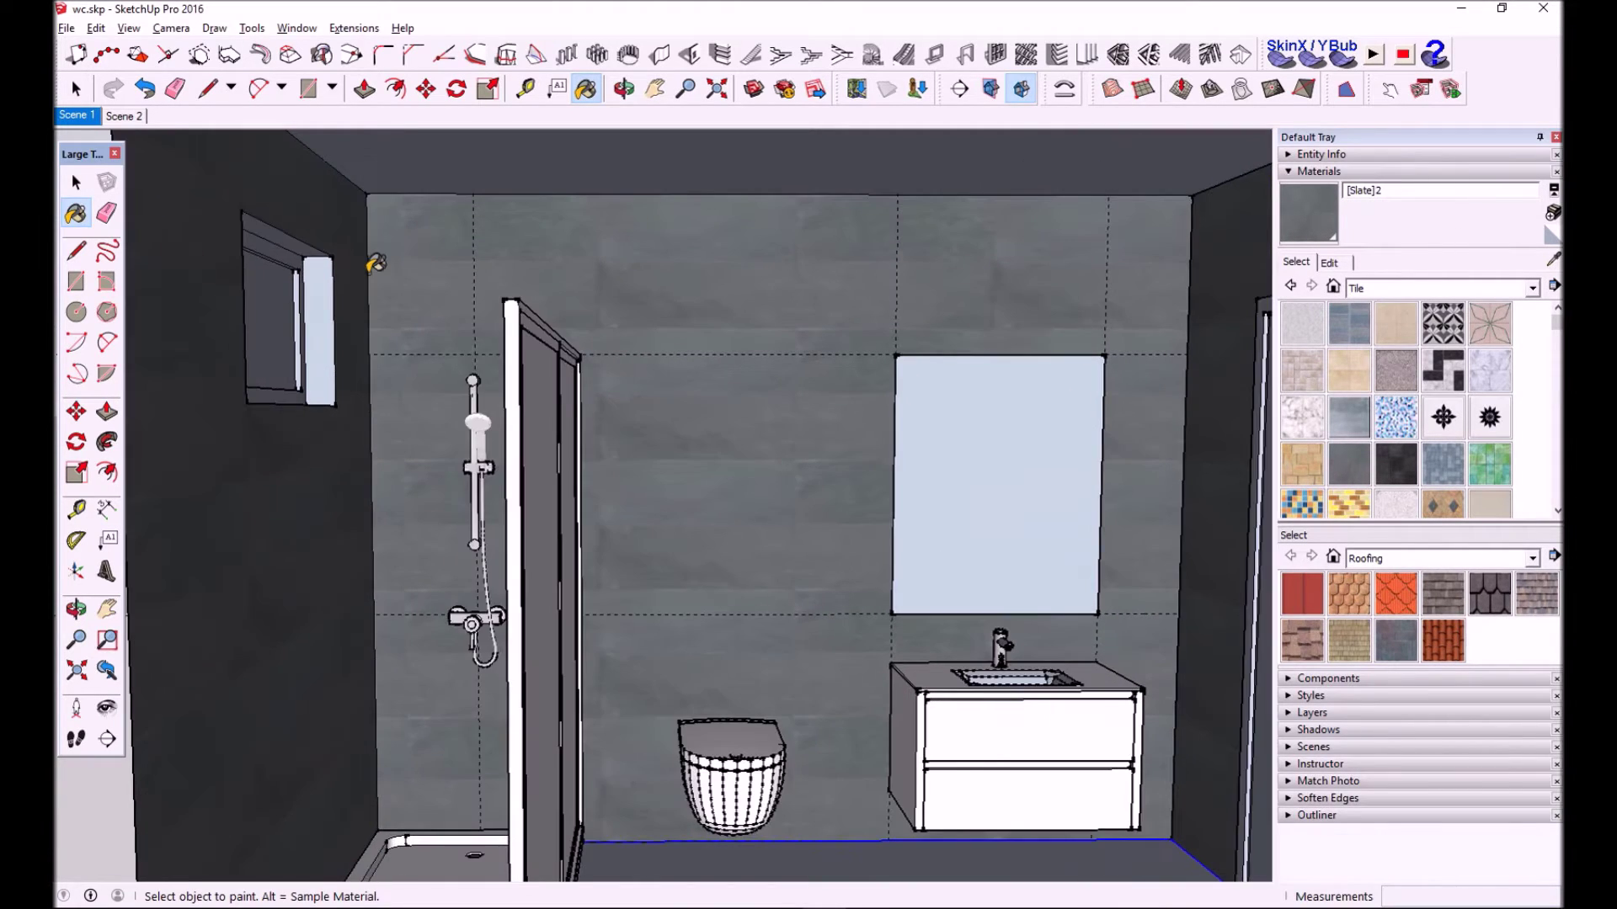
pyautogui.moveTo(192, 260); pyautogui.dragTo(228, 266, button='middle')
pyautogui.scroll(2, 244, 252)
pyautogui.scroll(2, 294, 261)
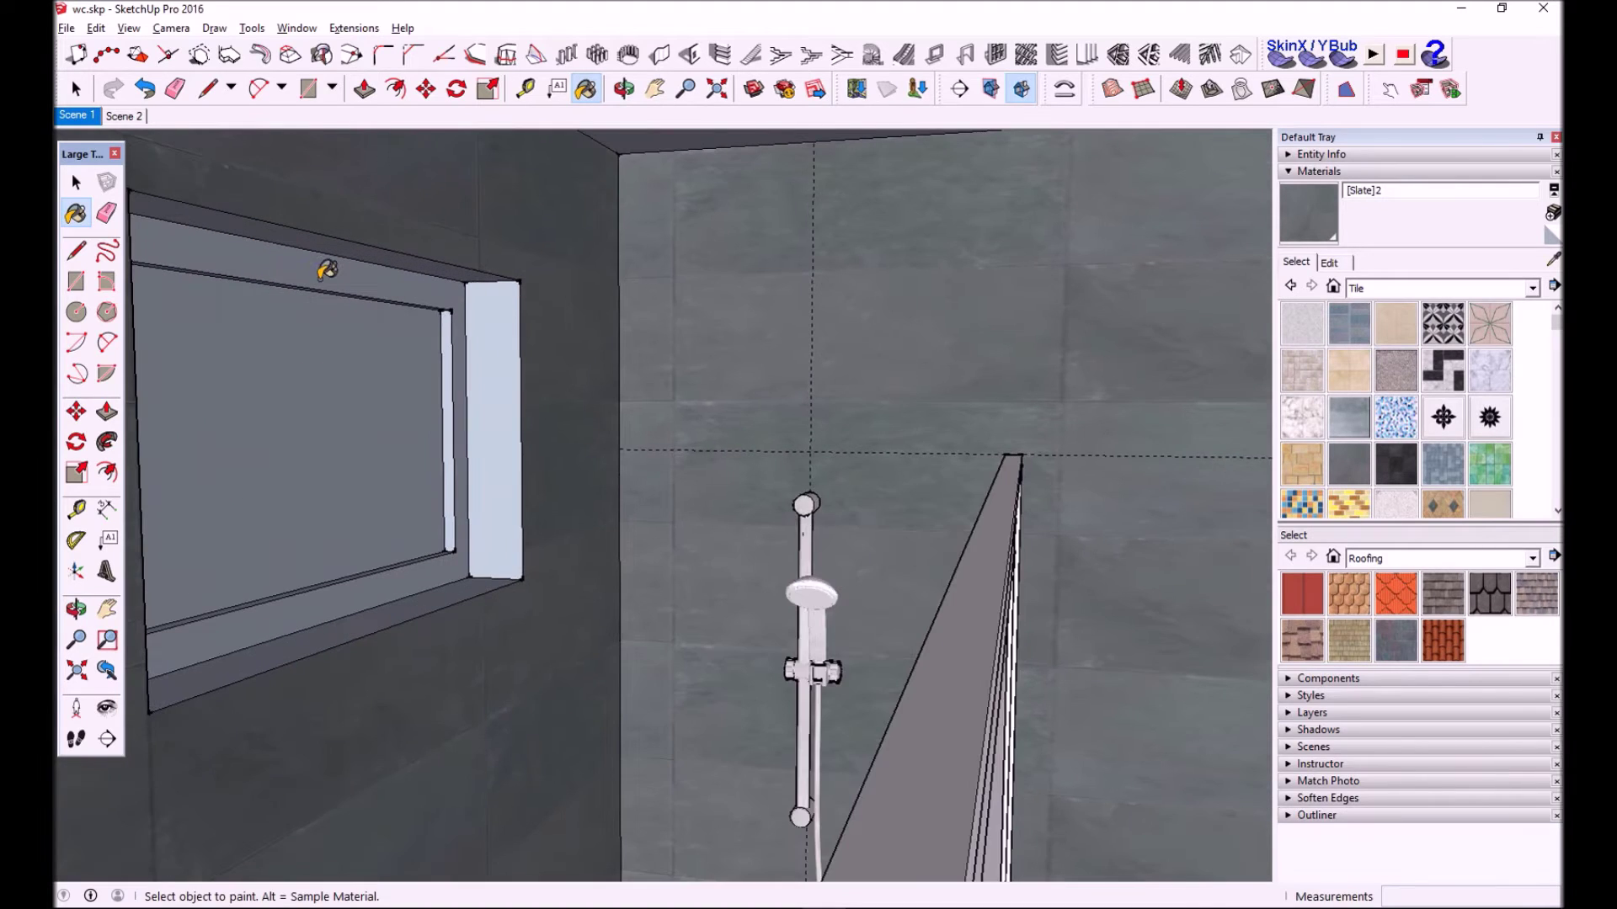
pyautogui.moveTo(386, 331)
pyautogui.mouseDown(button='middle')
pyautogui.moveTo(344, 334)
pyautogui.moveTo(535, 267)
pyautogui.moveTo(325, 309)
pyautogui.moveTo(339, 325)
pyautogui.moveTo(325, 397)
pyautogui.moveTo(301, 329)
pyautogui.moveTo(408, 336)
pyautogui.moveTo(500, 303)
pyautogui.mouseUp(button='middle')
pyautogui.click(463, 321)
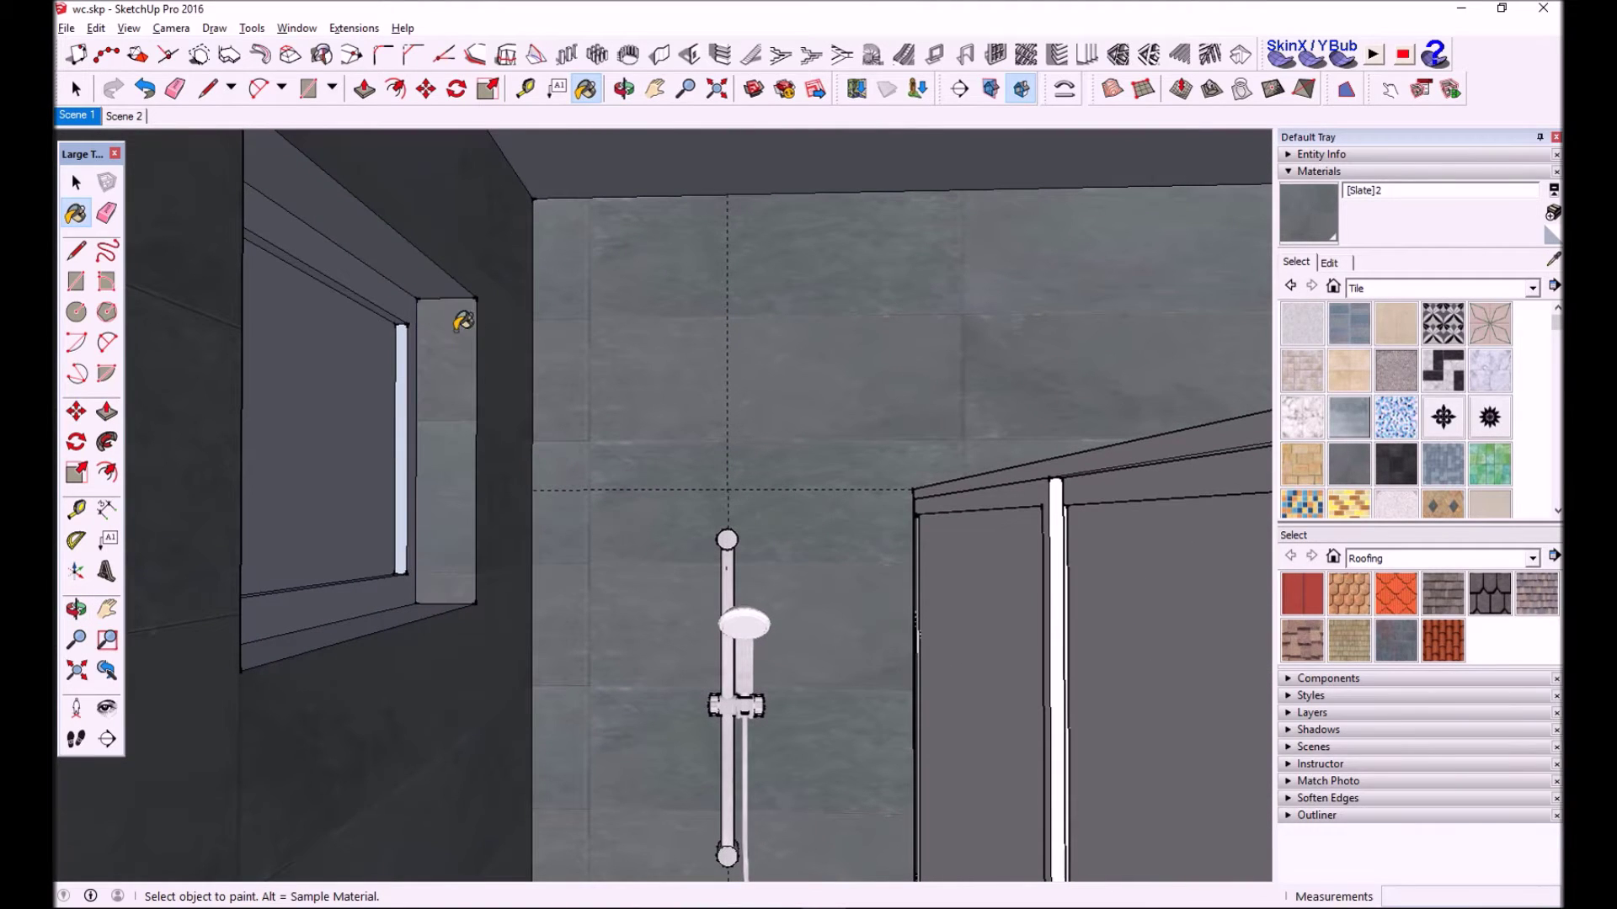
pyautogui.click(393, 264)
pyautogui.click(392, 599)
# Orbit around the window niche to check the slate finish, keeping the Paint Bucket active
pyautogui.moveTo(396, 594)
pyautogui.mouseDown(button='middle')
pyautogui.moveTo(527, 462)
pyautogui.moveTo(186, 493)
pyautogui.moveTo(317, 372)
pyautogui.moveTo(501, 361)
pyautogui.moveTo(559, 452)
pyautogui.moveTo(744, 516)
pyautogui.moveTo(653, 467)
pyautogui.moveTo(704, 473)
pyautogui.moveTo(733, 311)
pyautogui.moveTo(724, 337)
pyautogui.mouseUp(button='middle')
pyautogui.scroll(2, 314, 371)
pyautogui.scroll(-1, 314, 387)
pyautogui.moveTo(707, 390); pyautogui.dragTo(614, 567)
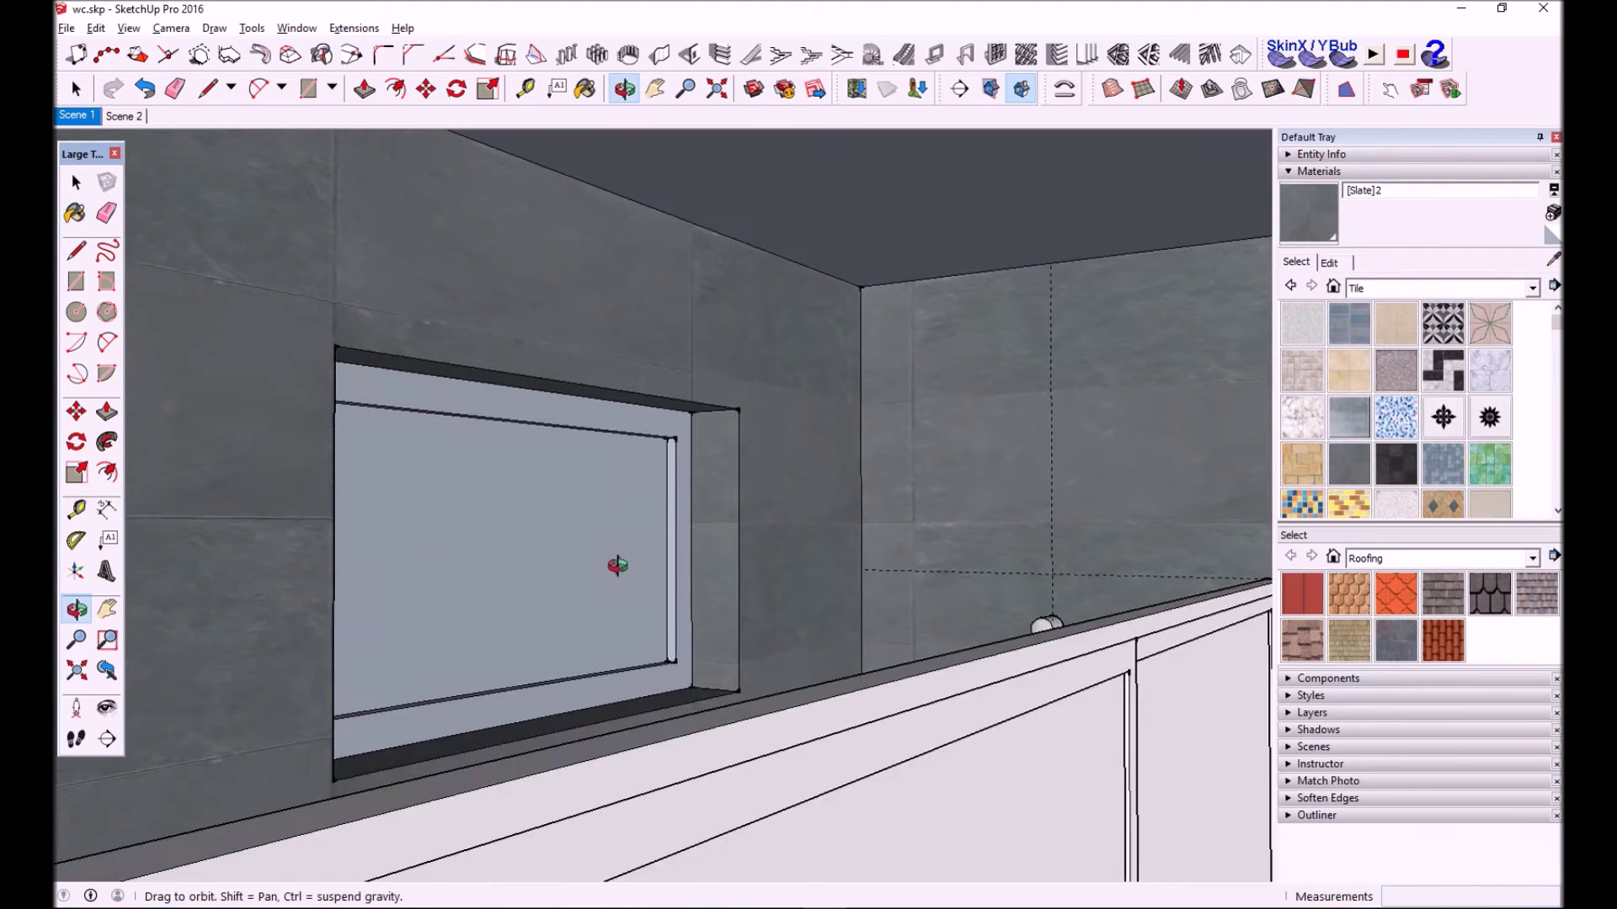
pyautogui.press('b')
pyautogui.scroll(3, 585, 518)
pyautogui.moveTo(514, 464); pyautogui.dragTo(509, 421, button='middle')
# Paint the window pane with Translucent Glass Blue from the Glass and Mirrors collection
pyautogui.click(1400, 291)
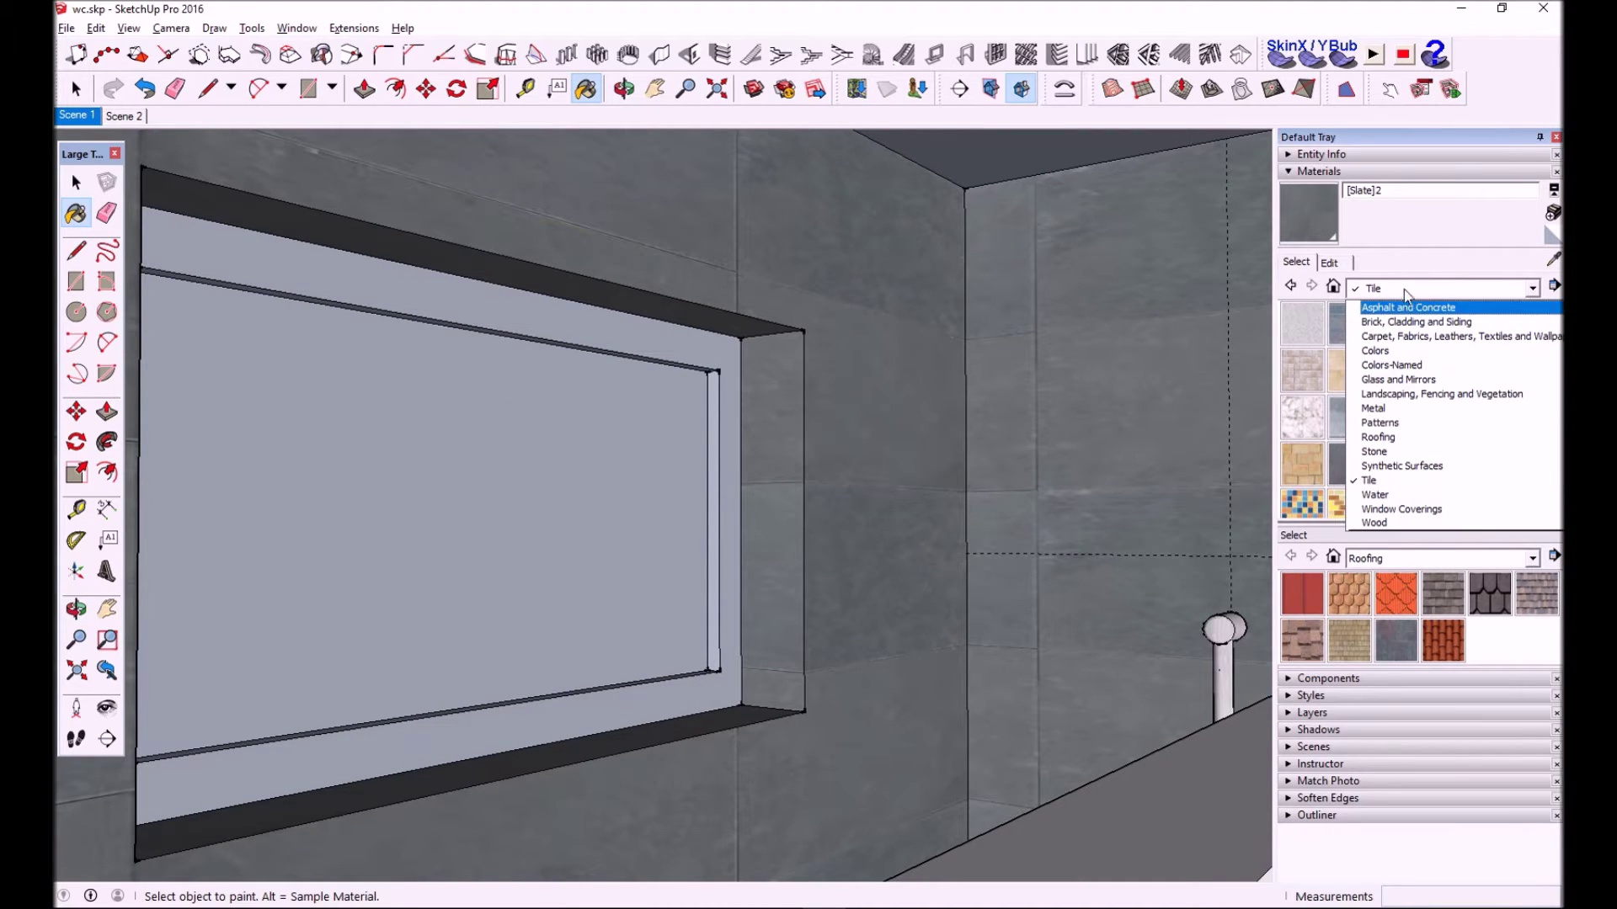
pyautogui.click(1434, 382)
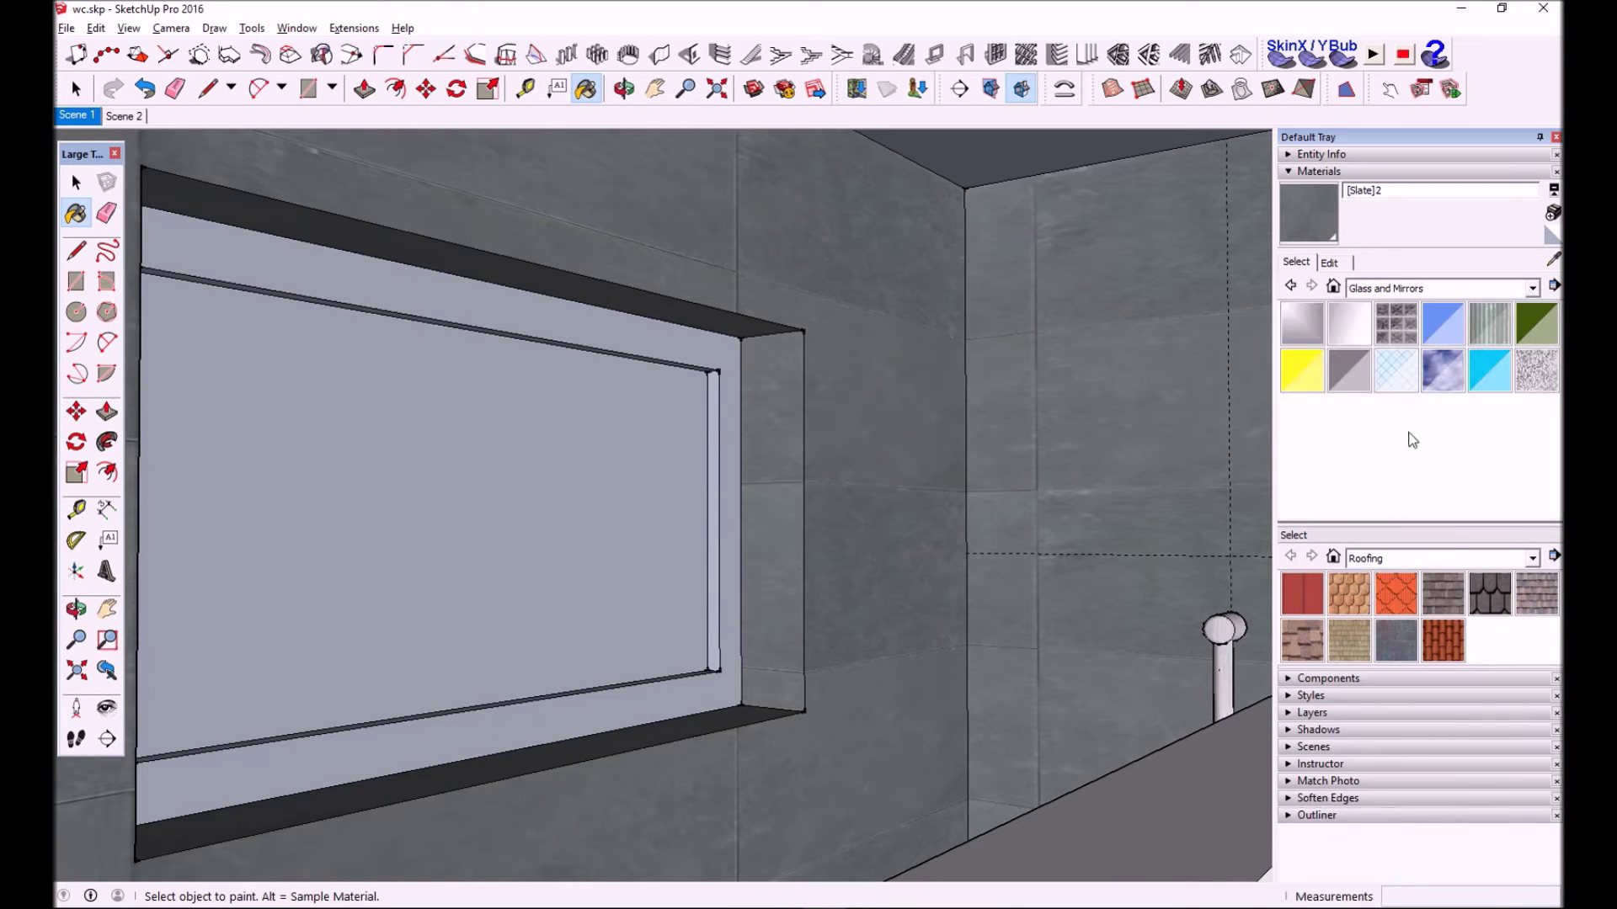
pyautogui.click(1484, 381)
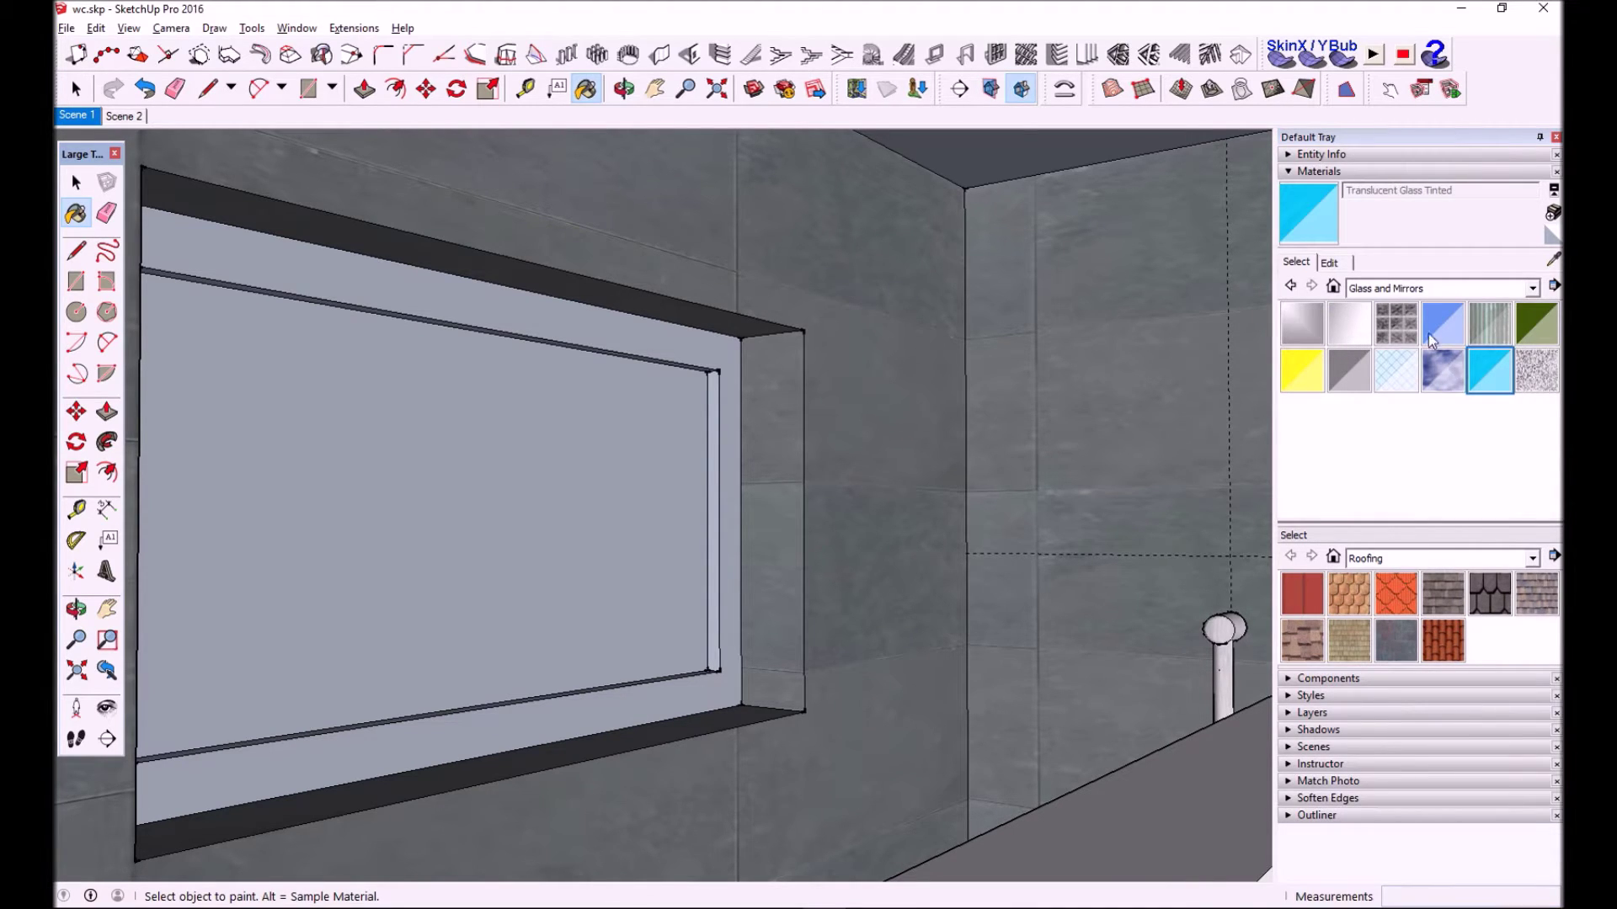
pyautogui.click(610, 497)
pyautogui.moveTo(656, 488)
pyautogui.mouseDown(button='middle')
pyautogui.moveTo(635, 598)
pyautogui.moveTo(523, 505)
pyautogui.moveTo(472, 581)
pyautogui.moveTo(560, 546)
pyautogui.moveTo(546, 543)
pyautogui.mouseUp(button='middle')
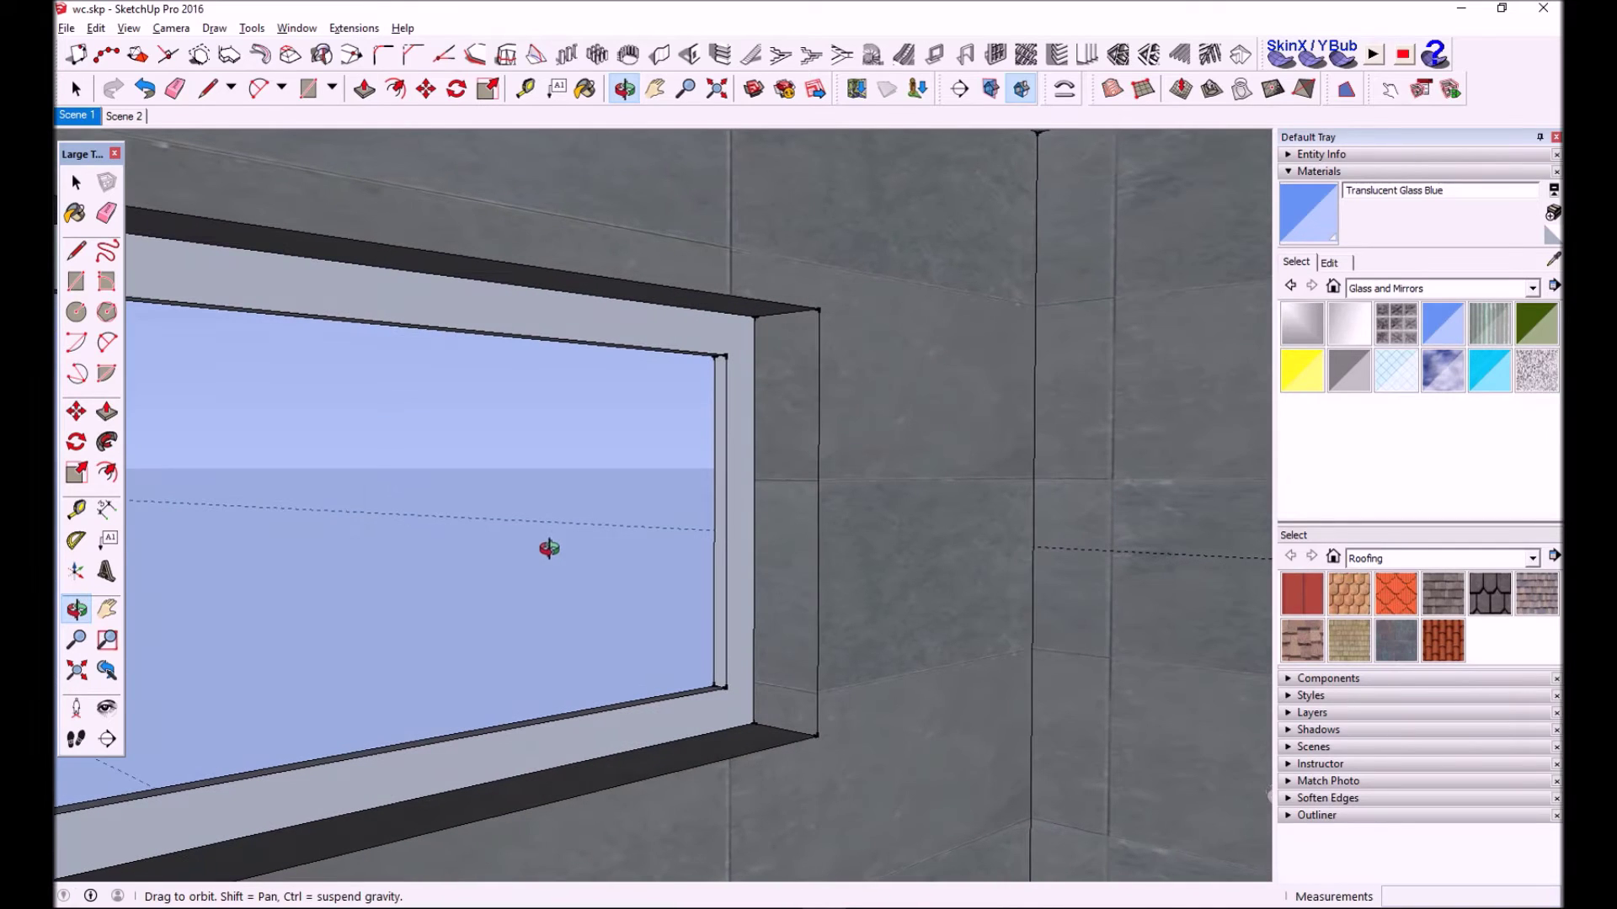
pyautogui.click(1398, 288)
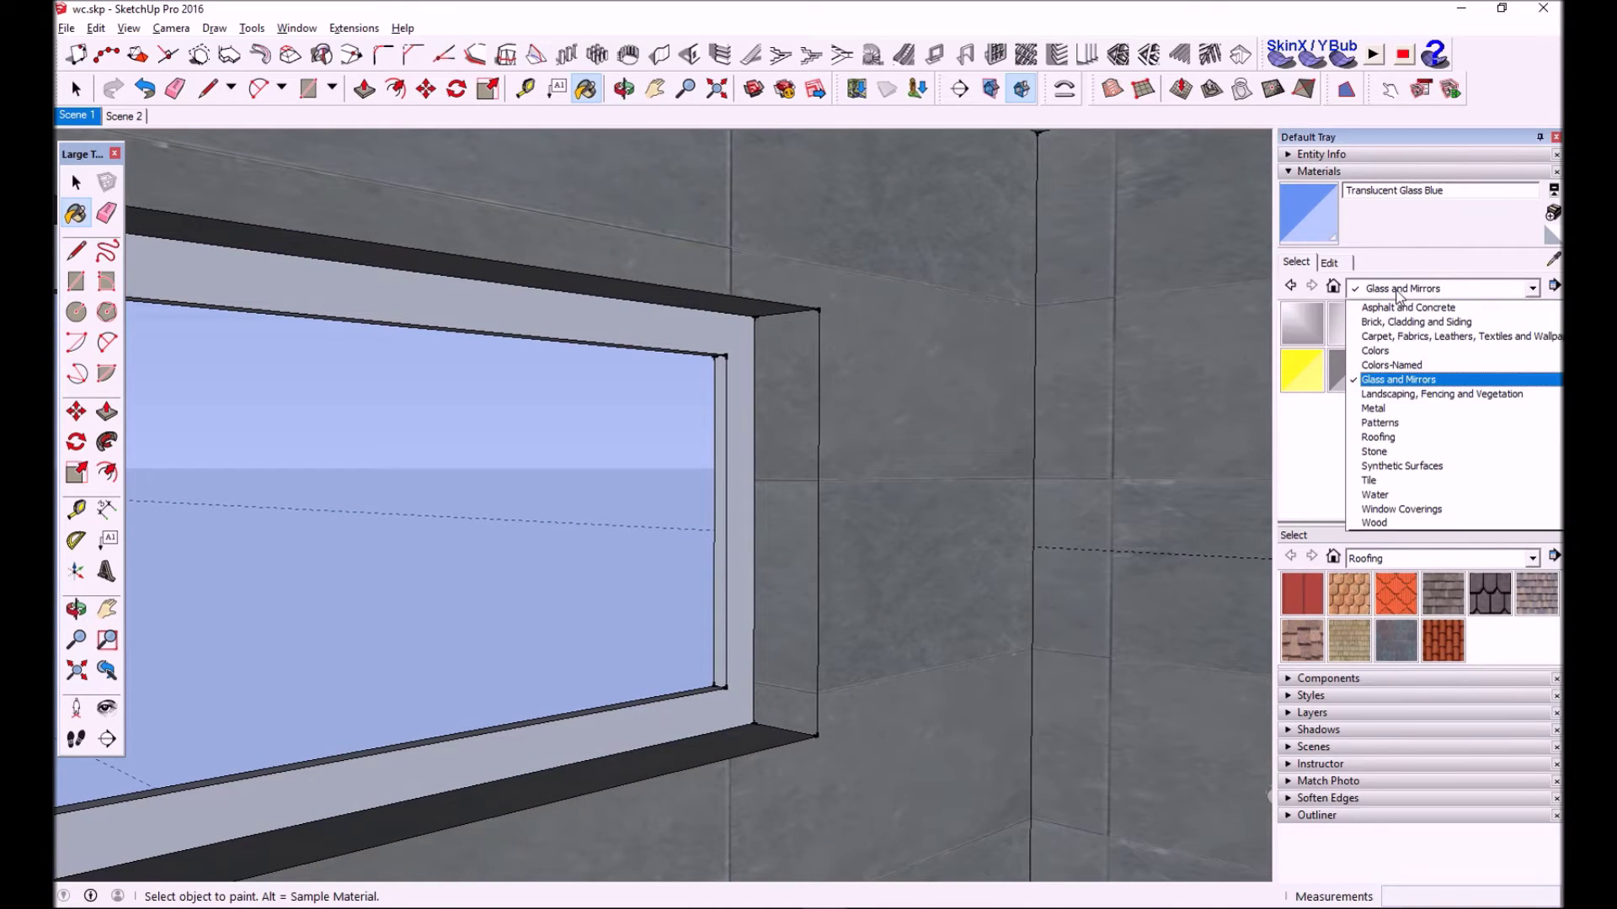
# Load Aluminum from the Metal collection and Ctrl-paint the connected window frame faces
pyautogui.click(1395, 413)
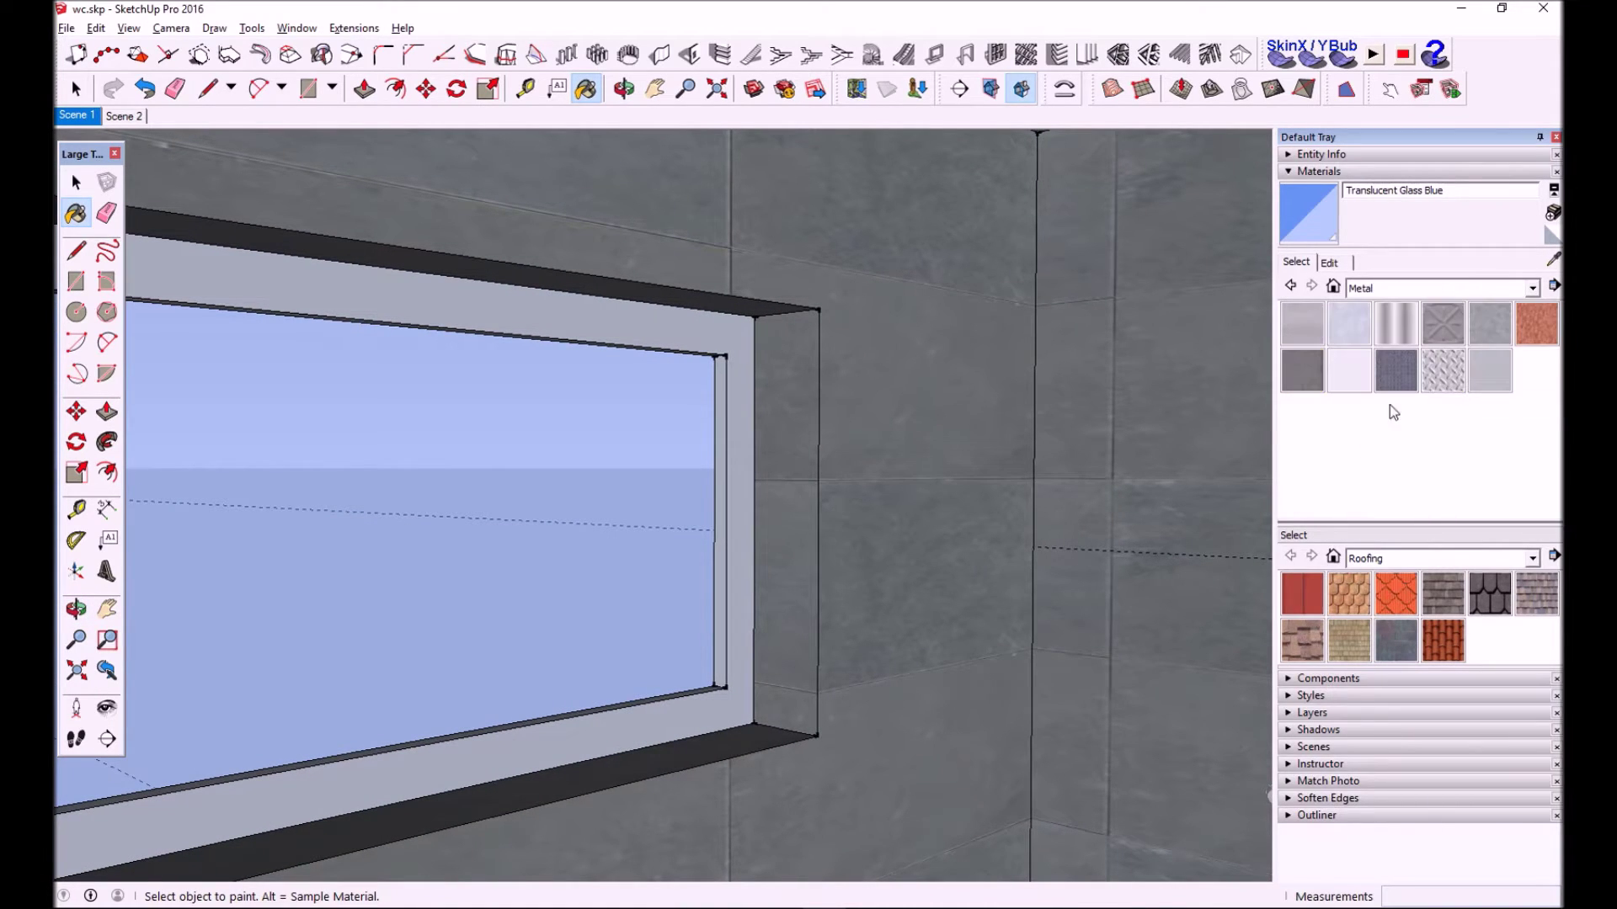
pyautogui.click(1310, 331)
pyautogui.moveTo(734, 437)
pyautogui.mouseDown(button='middle')
pyautogui.moveTo(707, 452)
pyautogui.moveTo(722, 423)
pyautogui.moveTo(764, 451)
pyautogui.moveTo(848, 433)
pyautogui.moveTo(921, 379)
pyautogui.moveTo(907, 387)
pyautogui.mouseUp(button='middle')
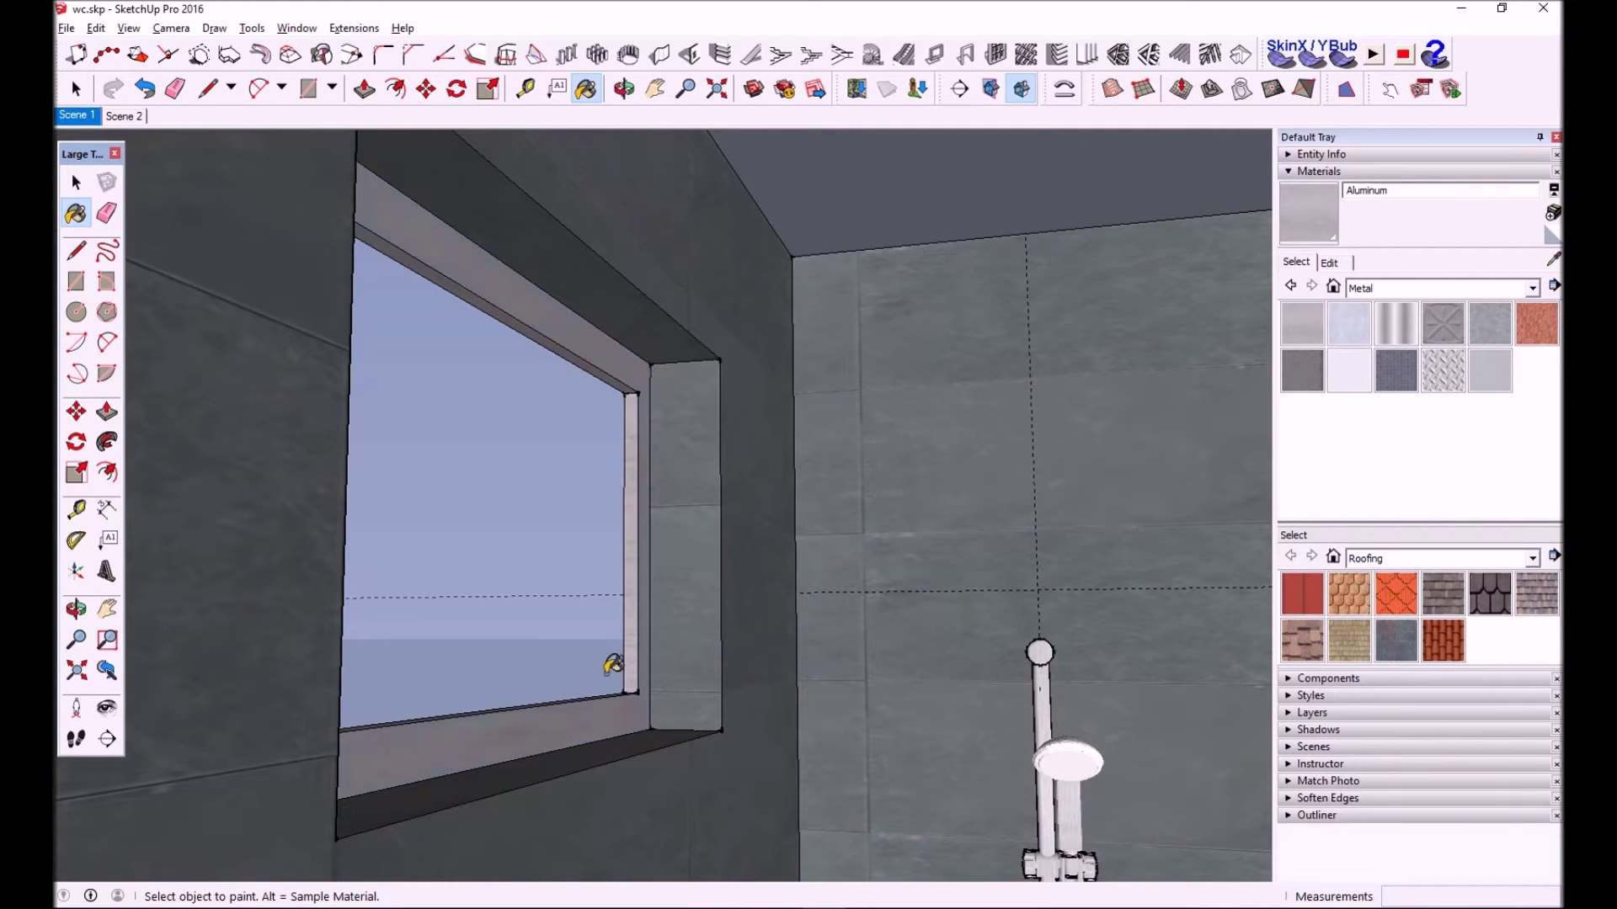
pyautogui.moveTo(650, 474); pyautogui.dragTo(390, 656, button='middle')
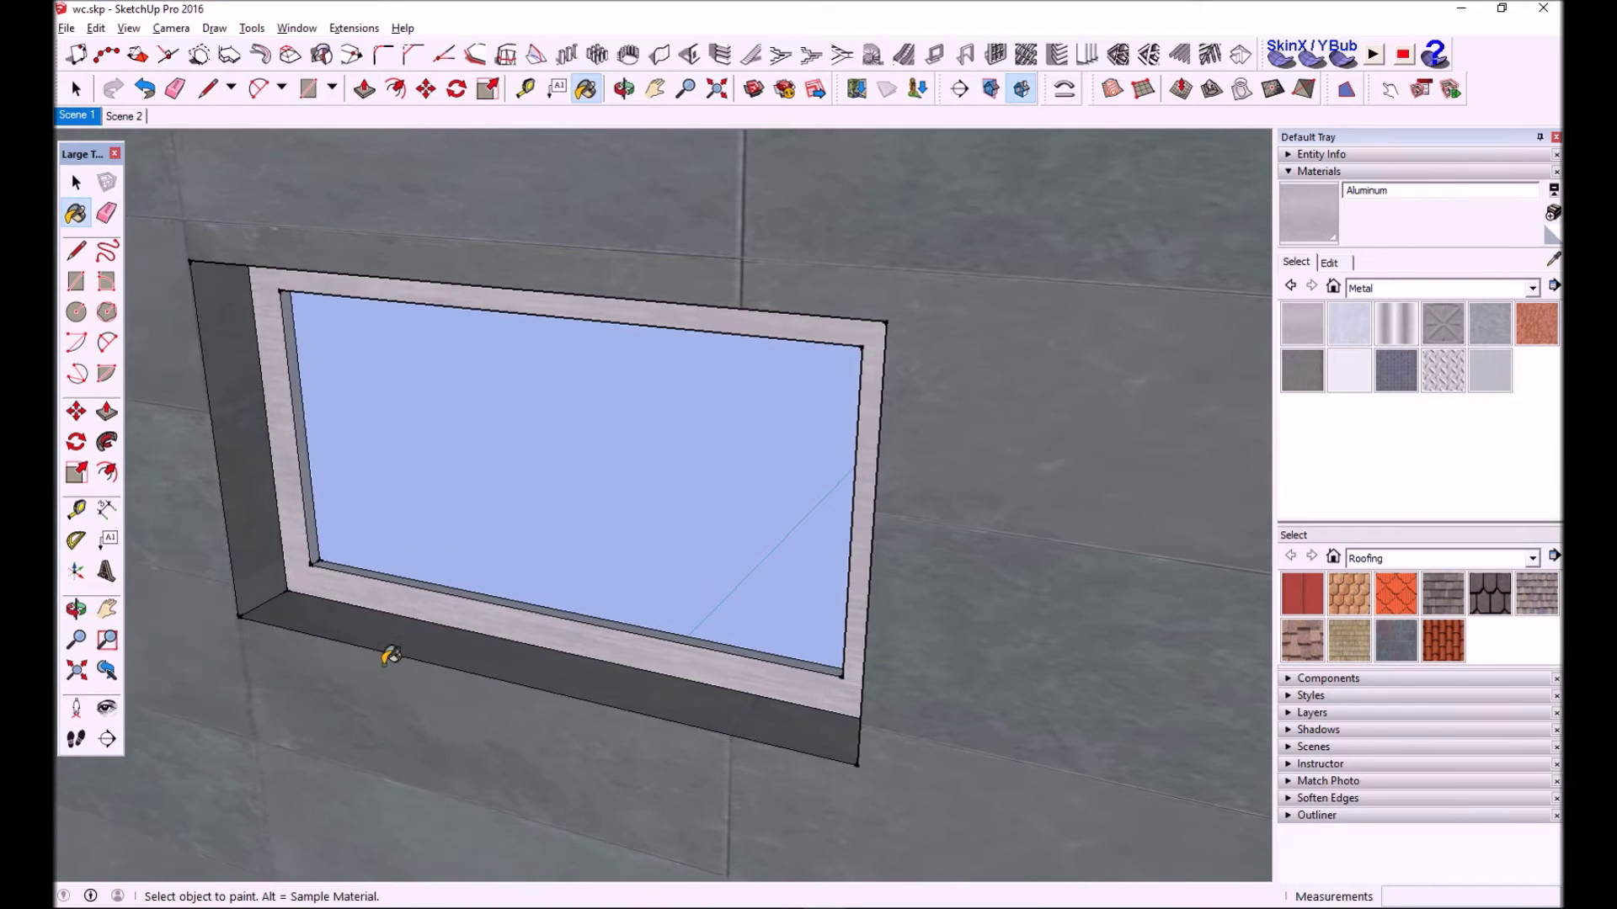
pyautogui.scroll(3, 314, 541)
pyautogui.scroll(2, 329, 539)
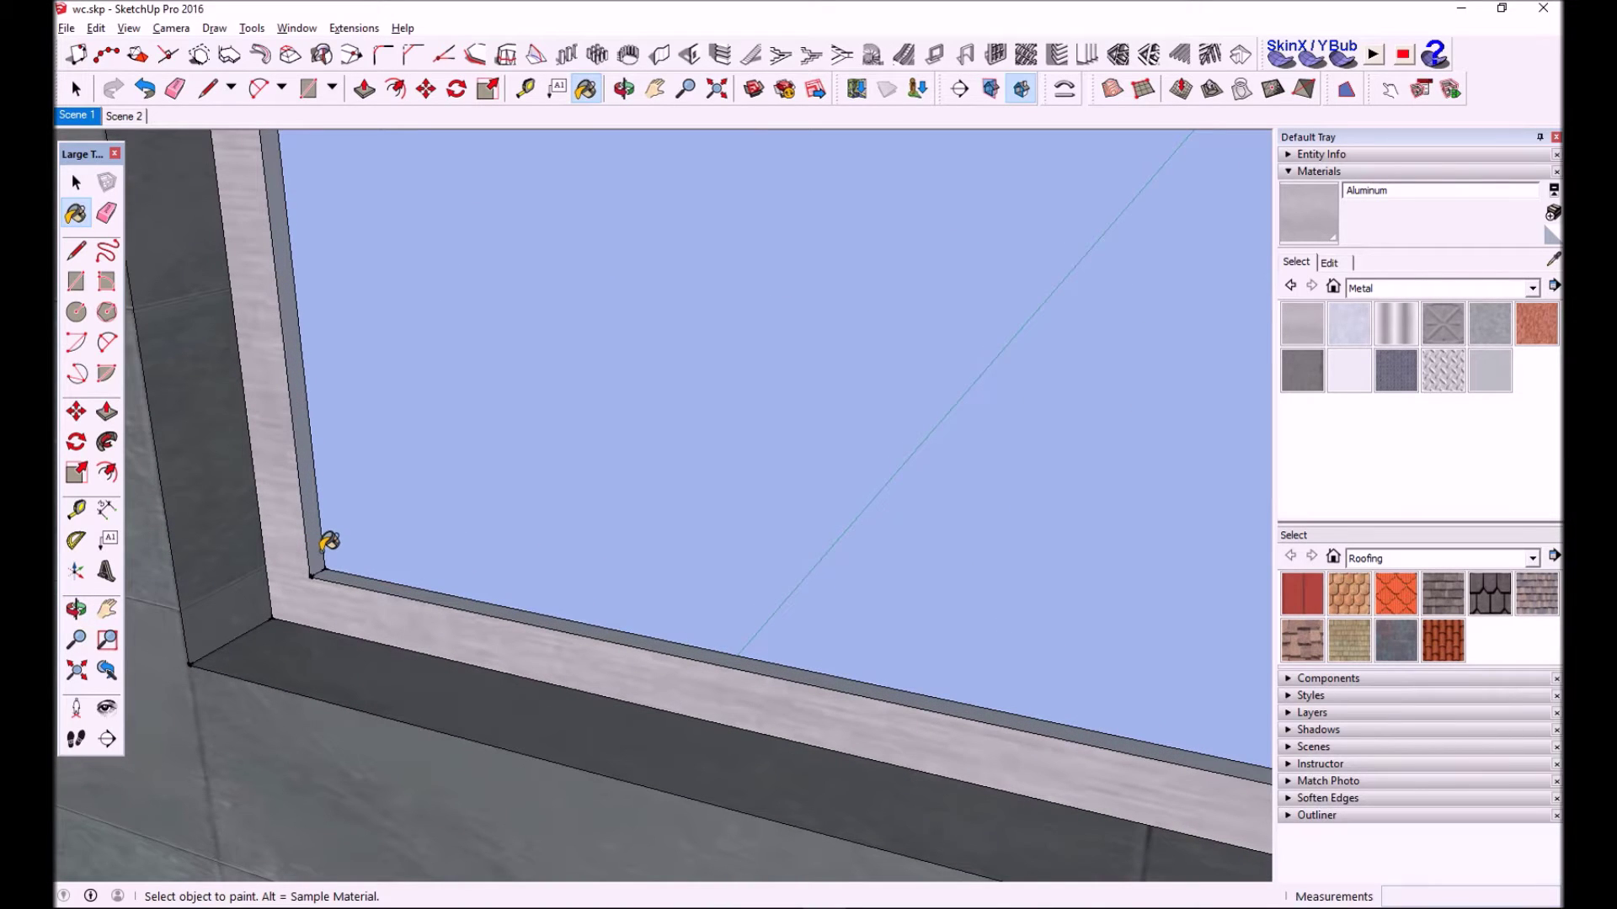
pyautogui.press('ctrl')
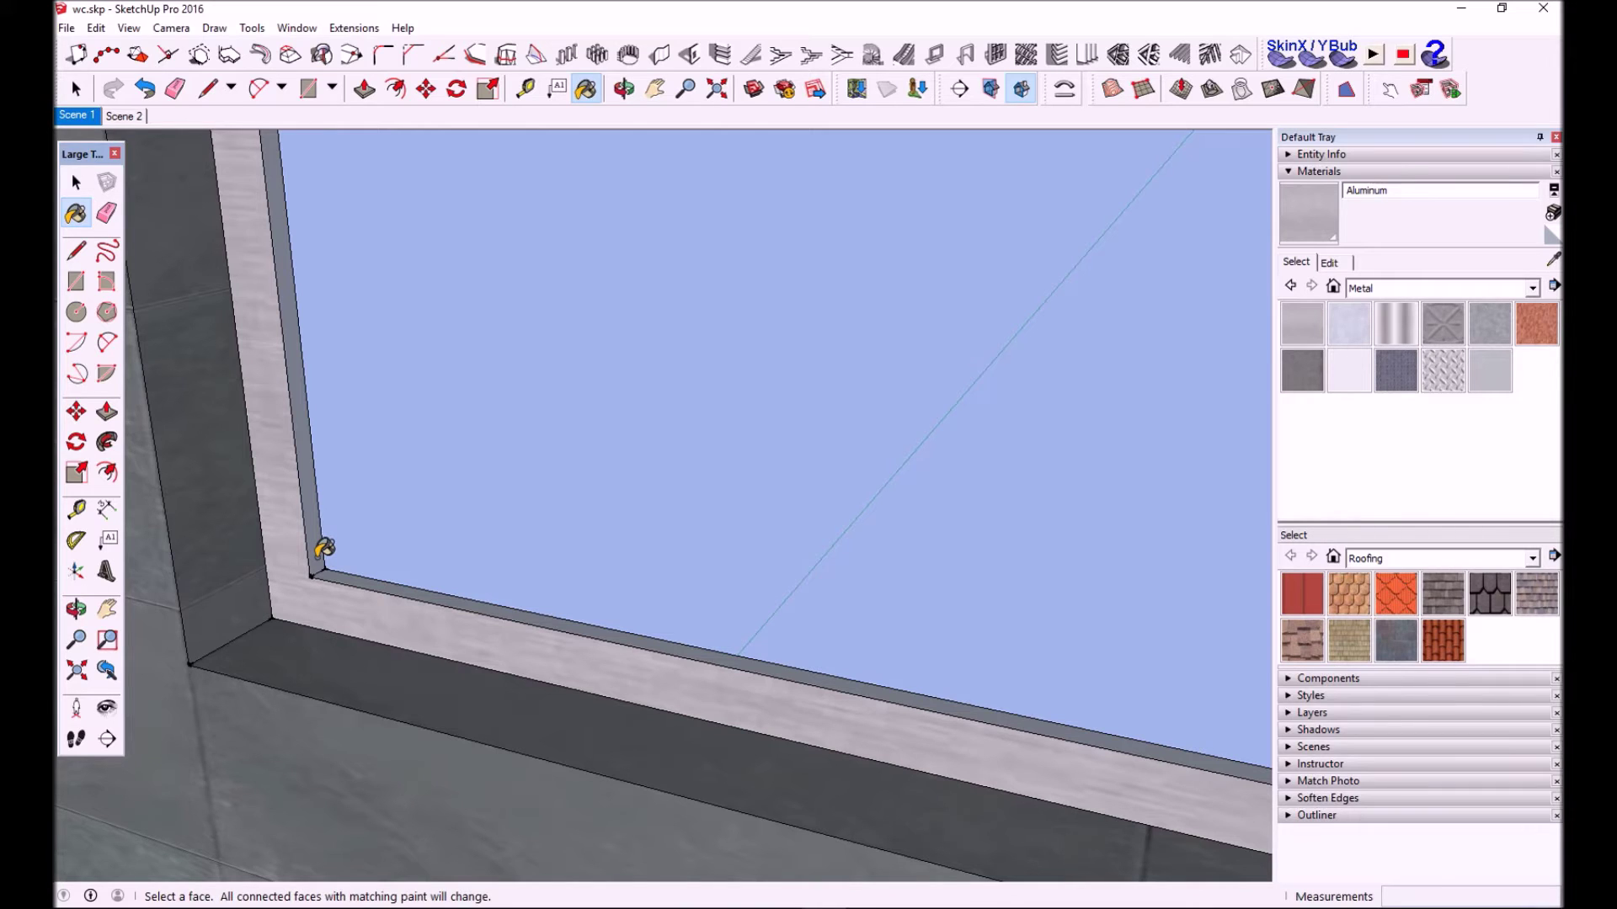
# Orbit and zoom around the aluminium-framed window, ending on a frontal view of the bathroom
pyautogui.moveTo(321, 487)
pyautogui.mouseDown(button='middle')
pyautogui.moveTo(502, 282)
pyautogui.moveTo(1000, 249)
pyautogui.moveTo(1012, 200)
pyautogui.moveTo(1126, 336)
pyautogui.mouseUp(button='middle')
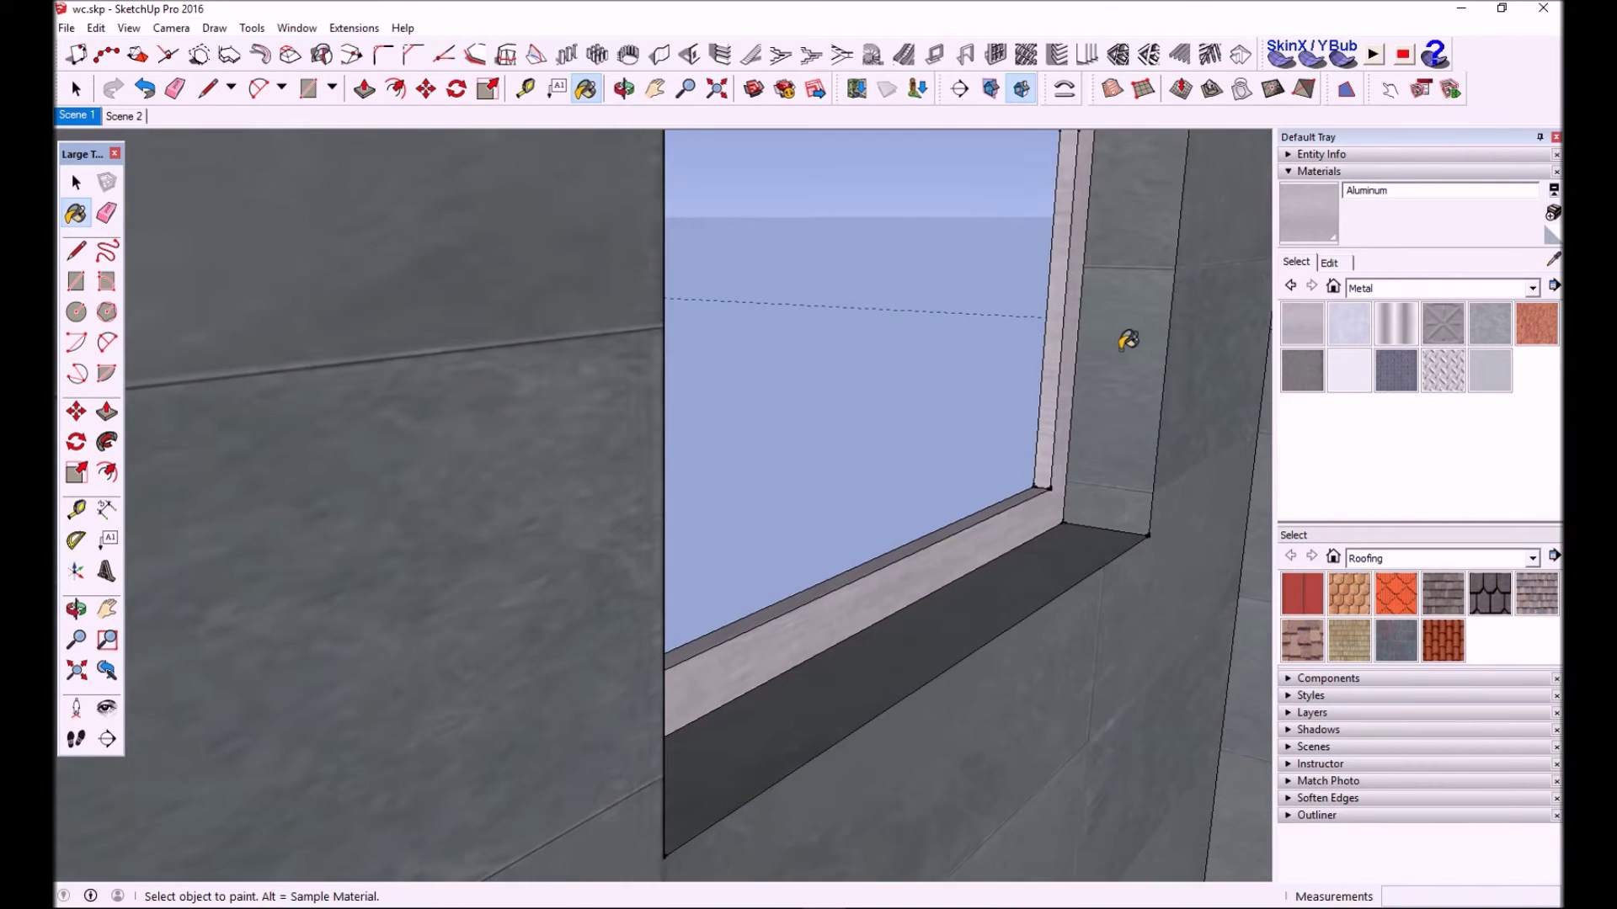
pyautogui.scroll(-5, 1046, 376)
pyautogui.scroll(3, 1072, 263)
pyautogui.scroll(3, 1028, 209)
pyautogui.scroll(3, 1027, 209)
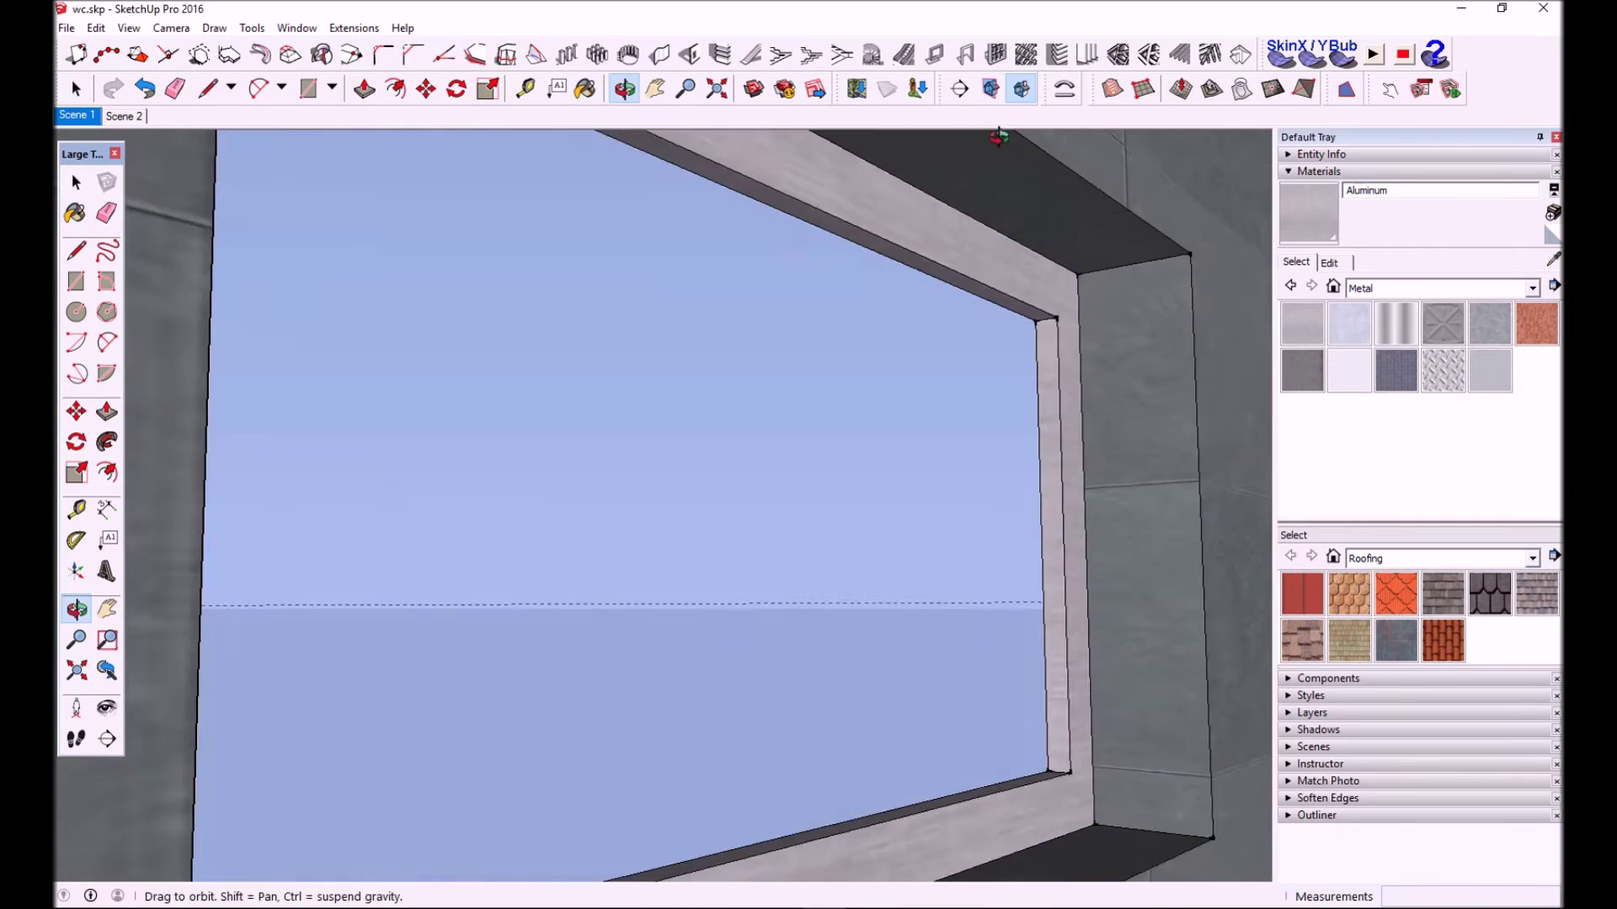
pyautogui.scroll(3, 1019, 329)
pyautogui.scroll(-3, 1025, 318)
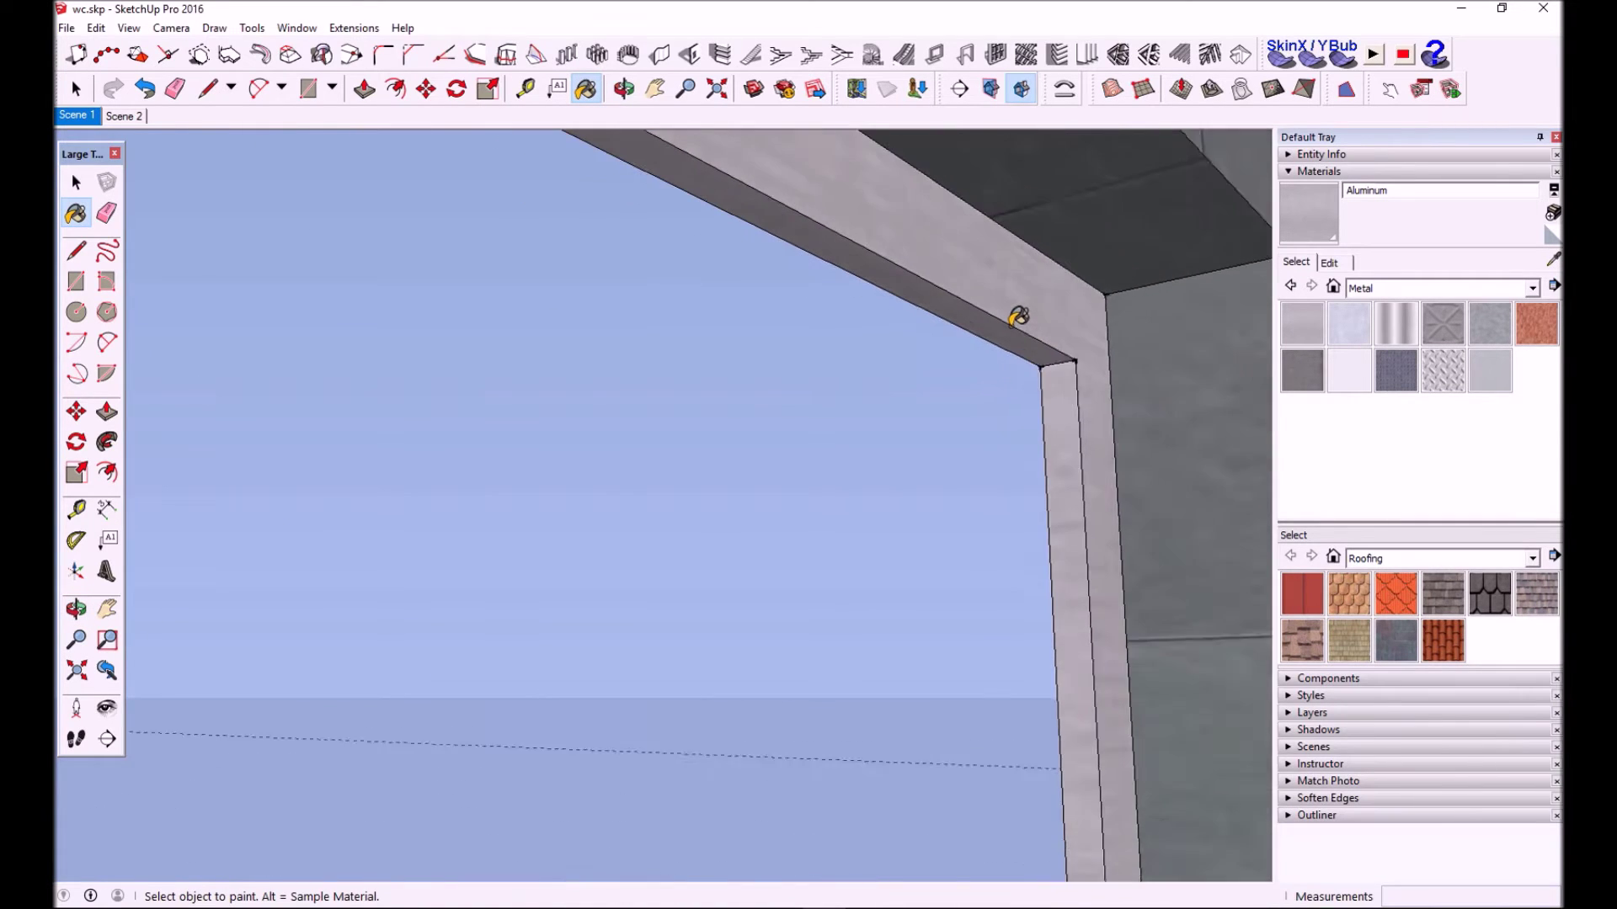
pyautogui.scroll(-3, 1021, 314)
pyautogui.moveTo(1036, 318)
pyautogui.mouseDown(button='middle')
pyautogui.moveTo(1054, 368)
pyautogui.moveTo(994, 559)
pyautogui.moveTo(1035, 371)
pyautogui.moveTo(1064, 458)
pyautogui.moveTo(722, 750)
pyautogui.moveTo(608, 238)
pyautogui.mouseUp(button='middle')
pyautogui.scroll(-3, 660, 452)
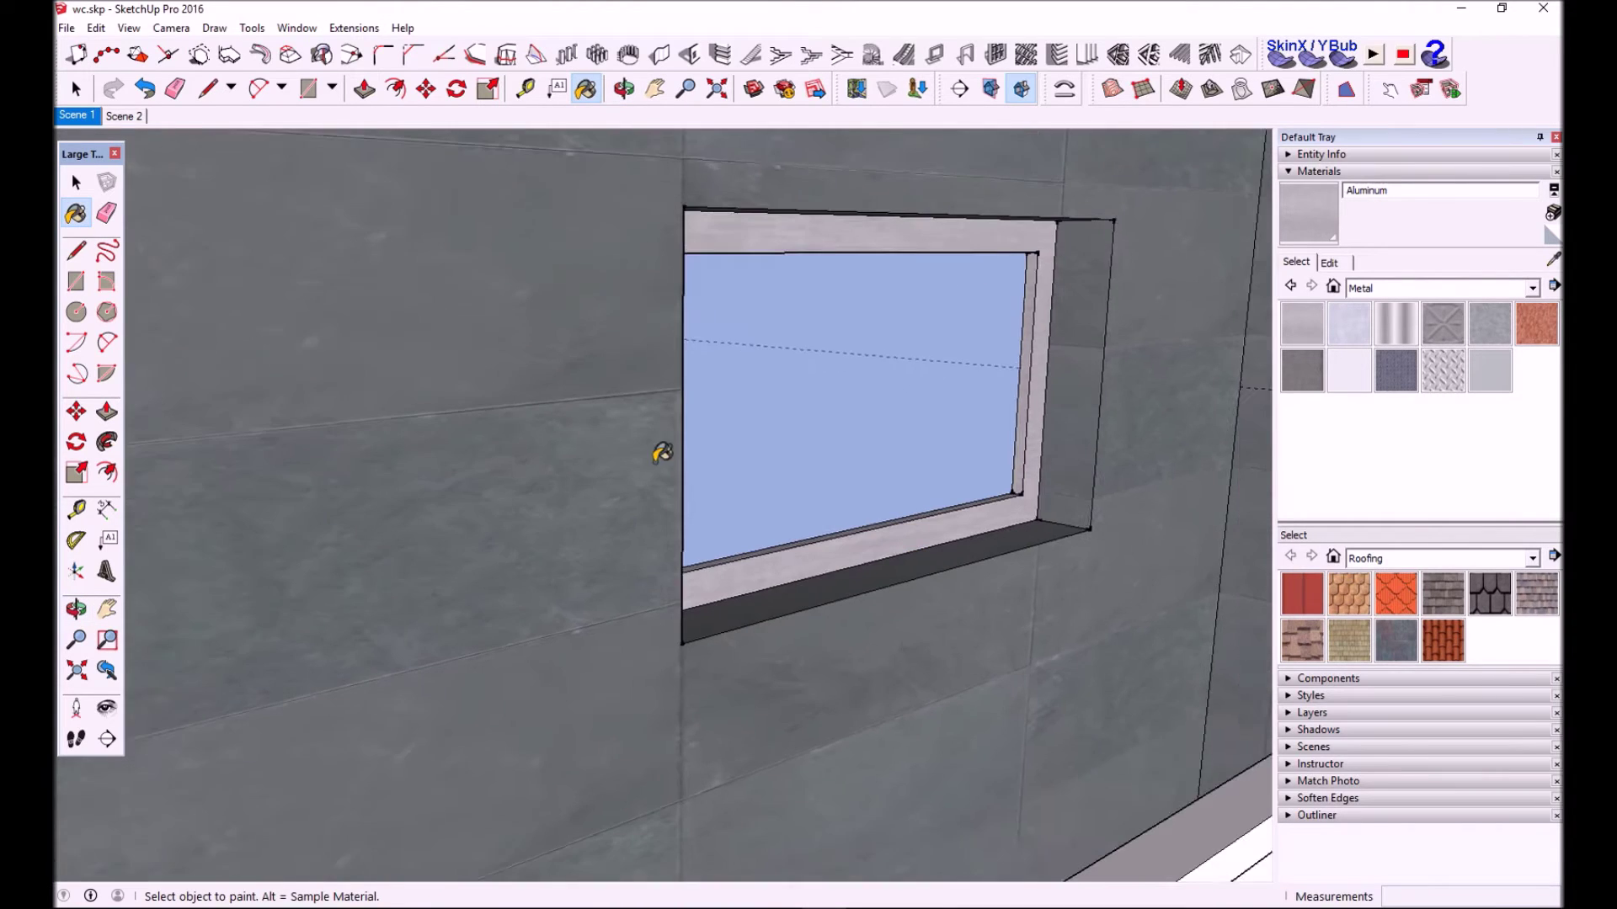
pyautogui.moveTo(660, 452); pyautogui.dragTo(567, 210, button='middle')
pyautogui.scroll(-2, 559, 487)
pyautogui.moveTo(559, 488)
pyautogui.mouseDown(button='middle')
pyautogui.moveTo(668, 567)
pyautogui.moveTo(766, 603)
pyautogui.moveTo(767, 584)
pyautogui.moveTo(884, 566)
pyautogui.moveTo(1145, 567)
pyautogui.moveTo(956, 584)
pyautogui.moveTo(1058, 621)
pyautogui.mouseUp(button='middle')
pyautogui.scroll(2, 1036, 581)
pyautogui.moveTo(1018, 541); pyautogui.dragTo(1087, 529, button='middle')
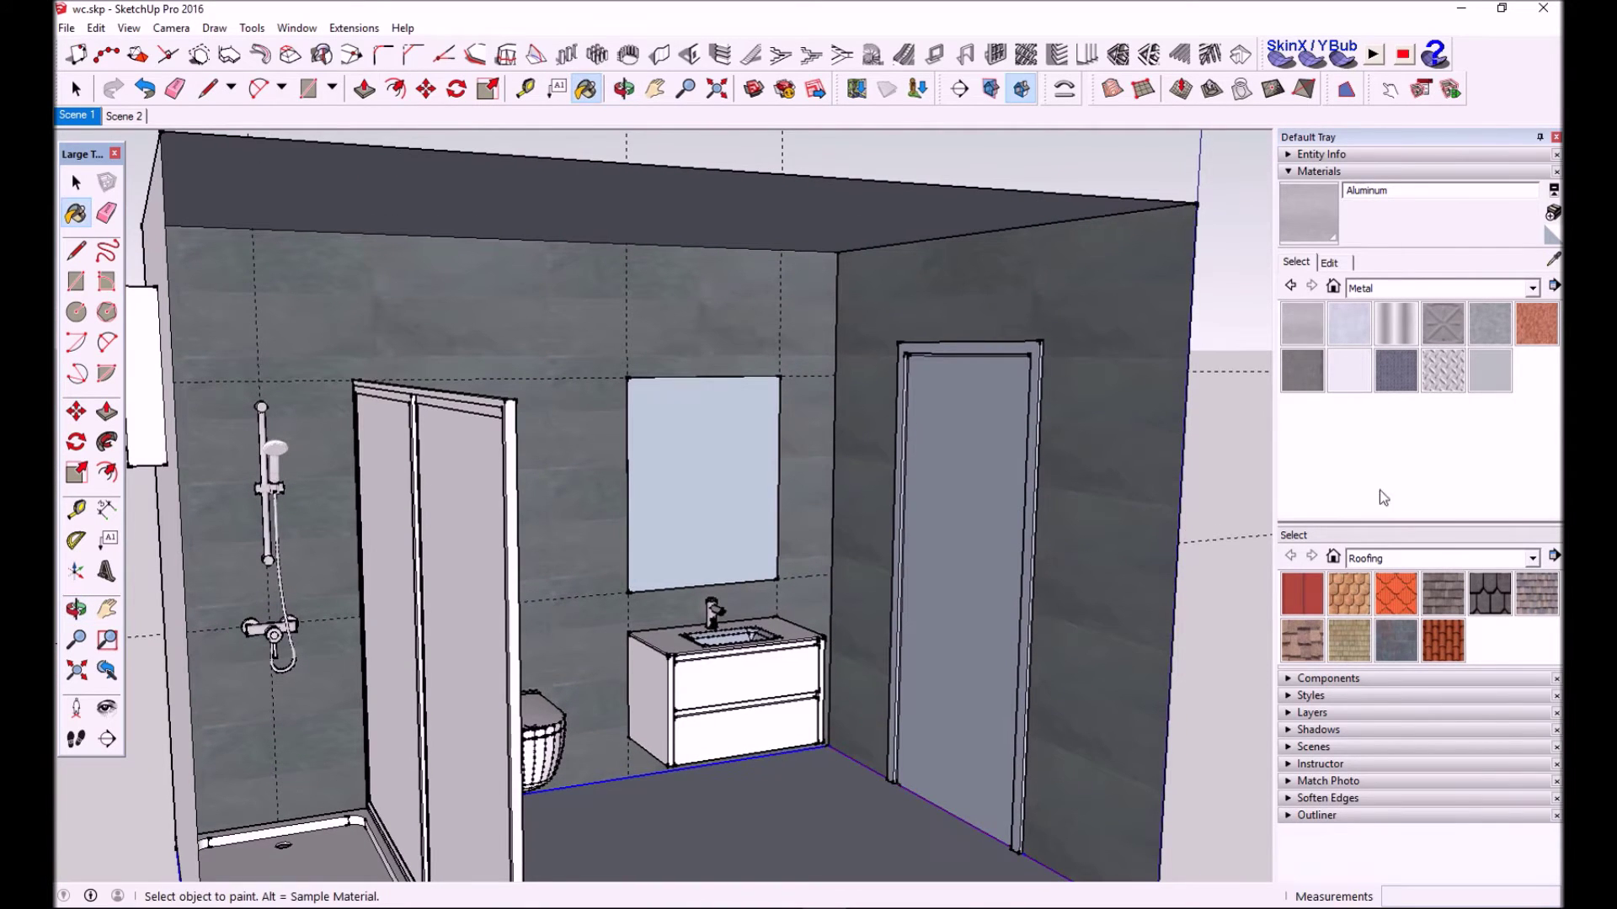
# Paint the door and its frame with Wood Cherry Original from the Wood collection
pyautogui.click(1419, 288)
pyautogui.click(1396, 529)
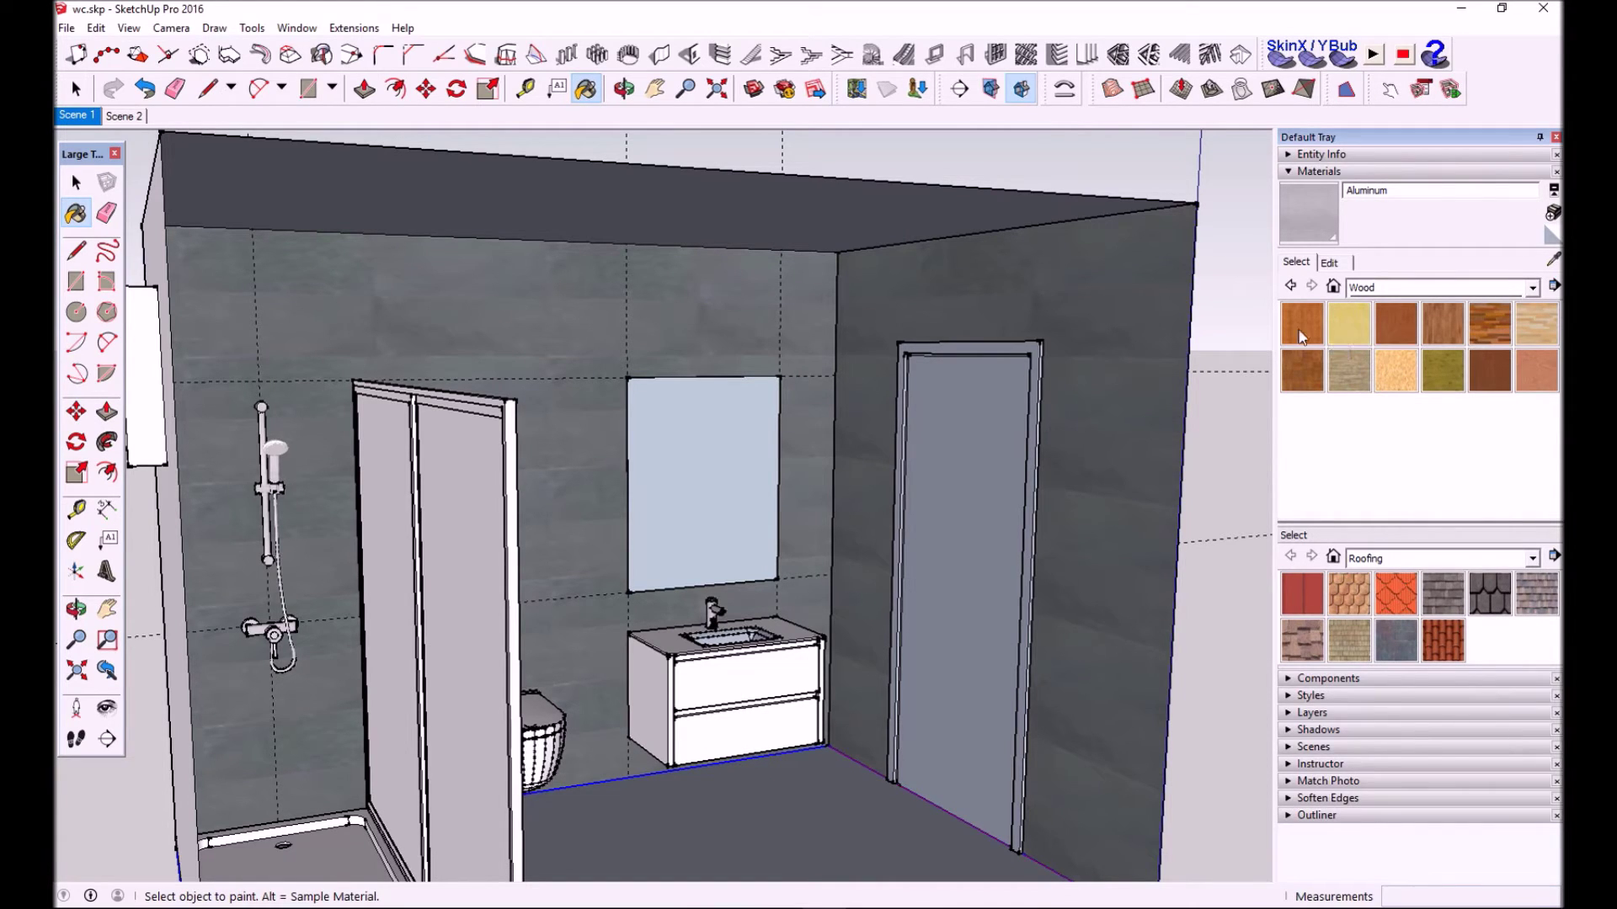
pyautogui.click(1396, 325)
pyautogui.scroll(3, 837, 595)
pyautogui.scroll(2, 931, 577)
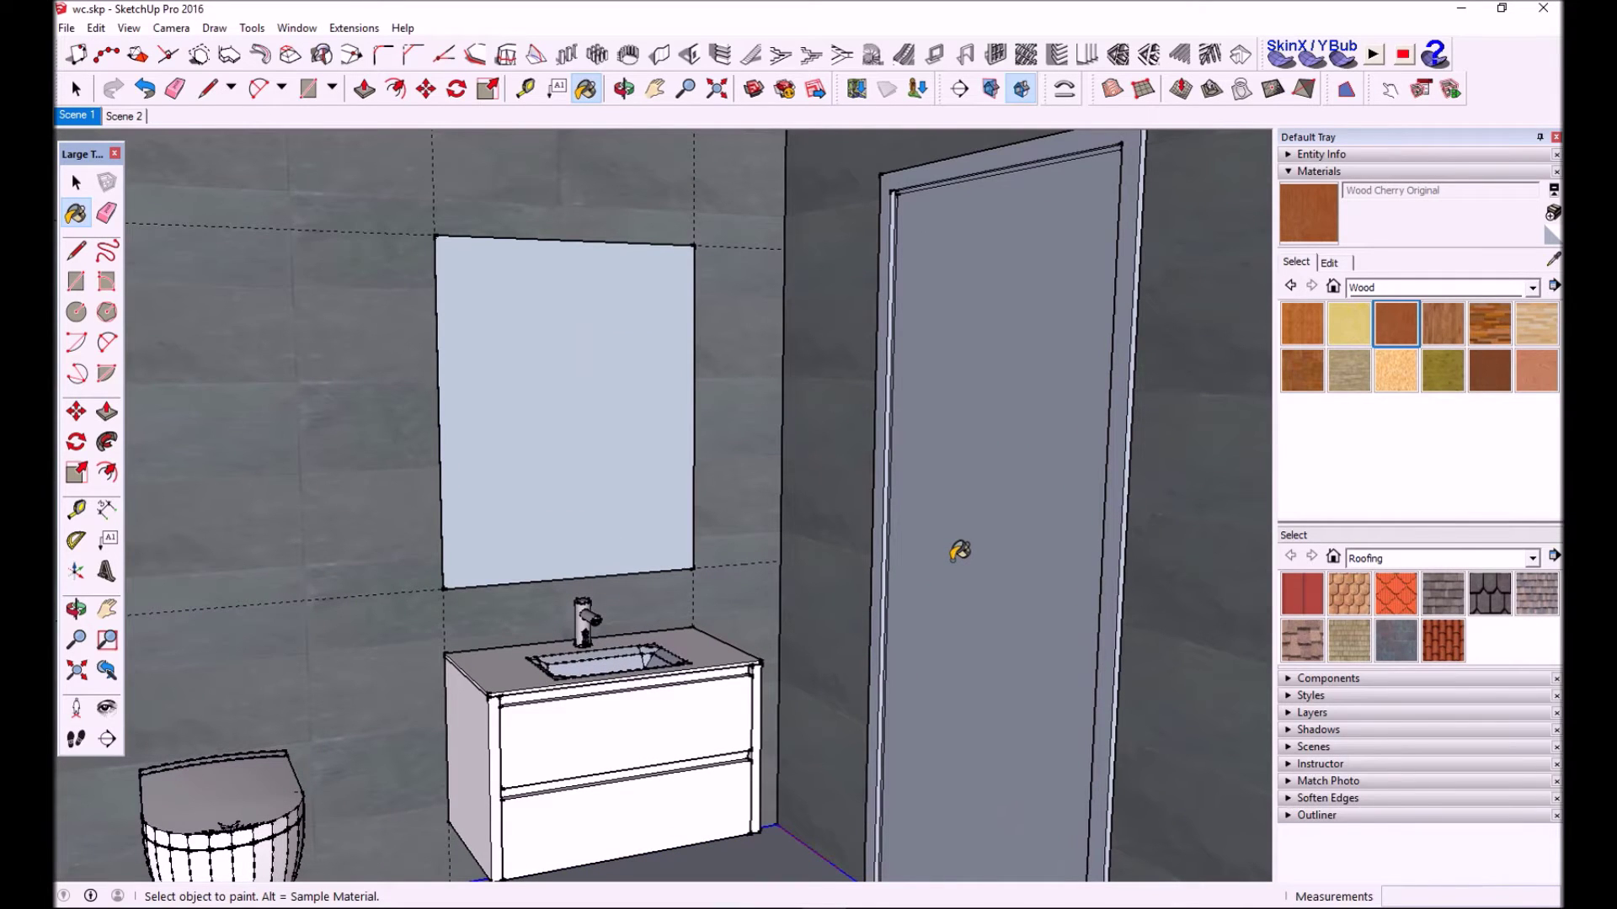
pyautogui.press('ctrl')
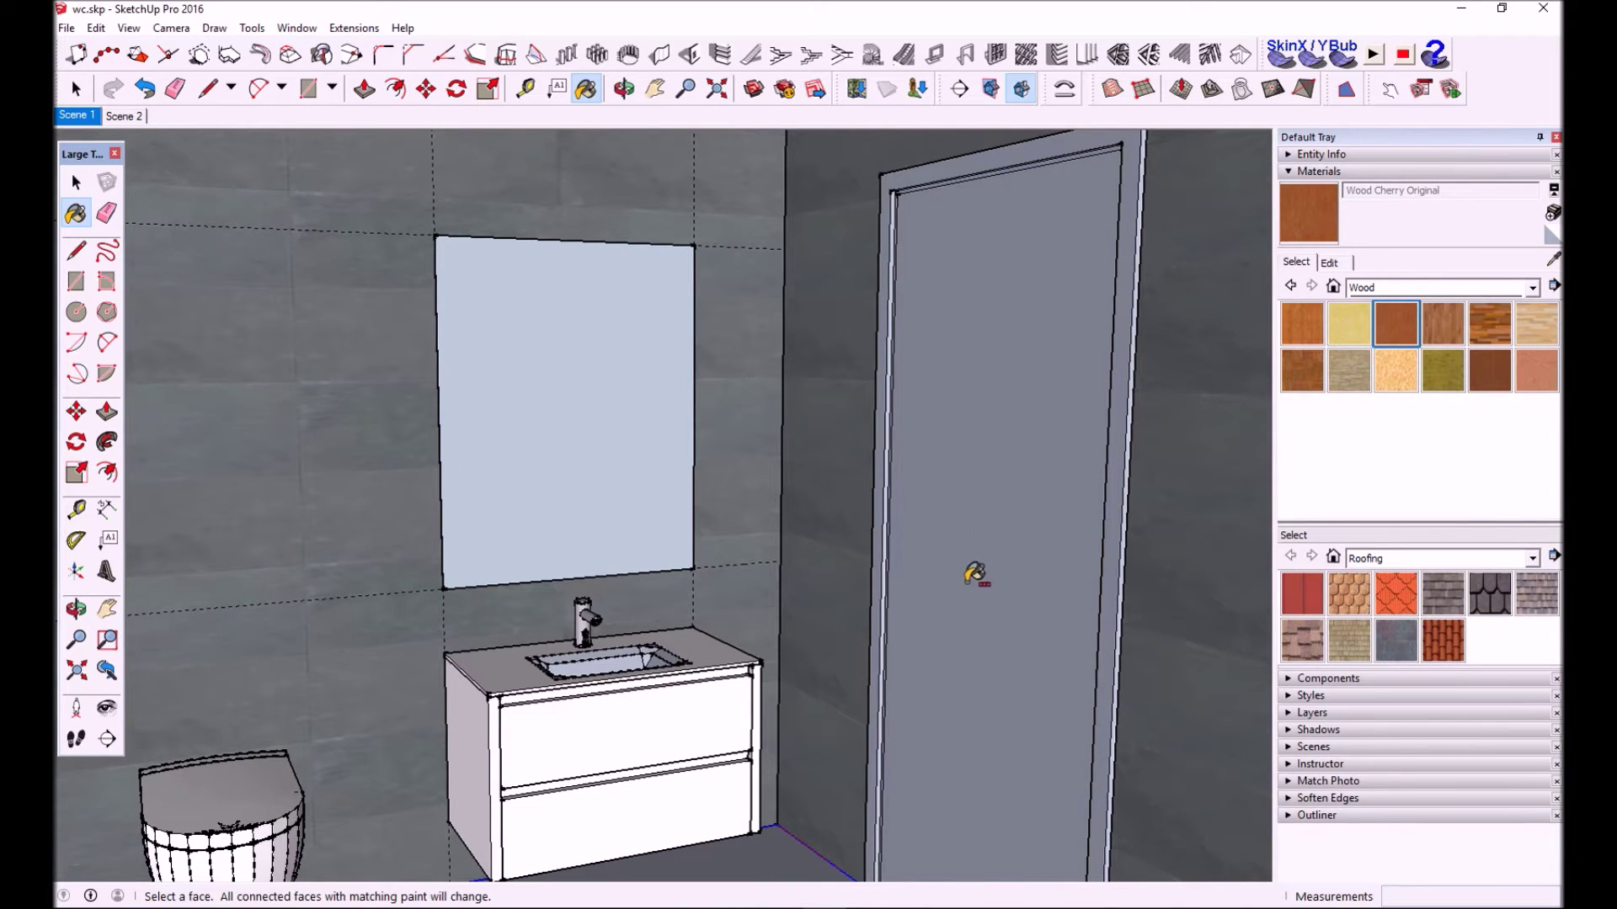
pyautogui.scroll(2, 899, 192)
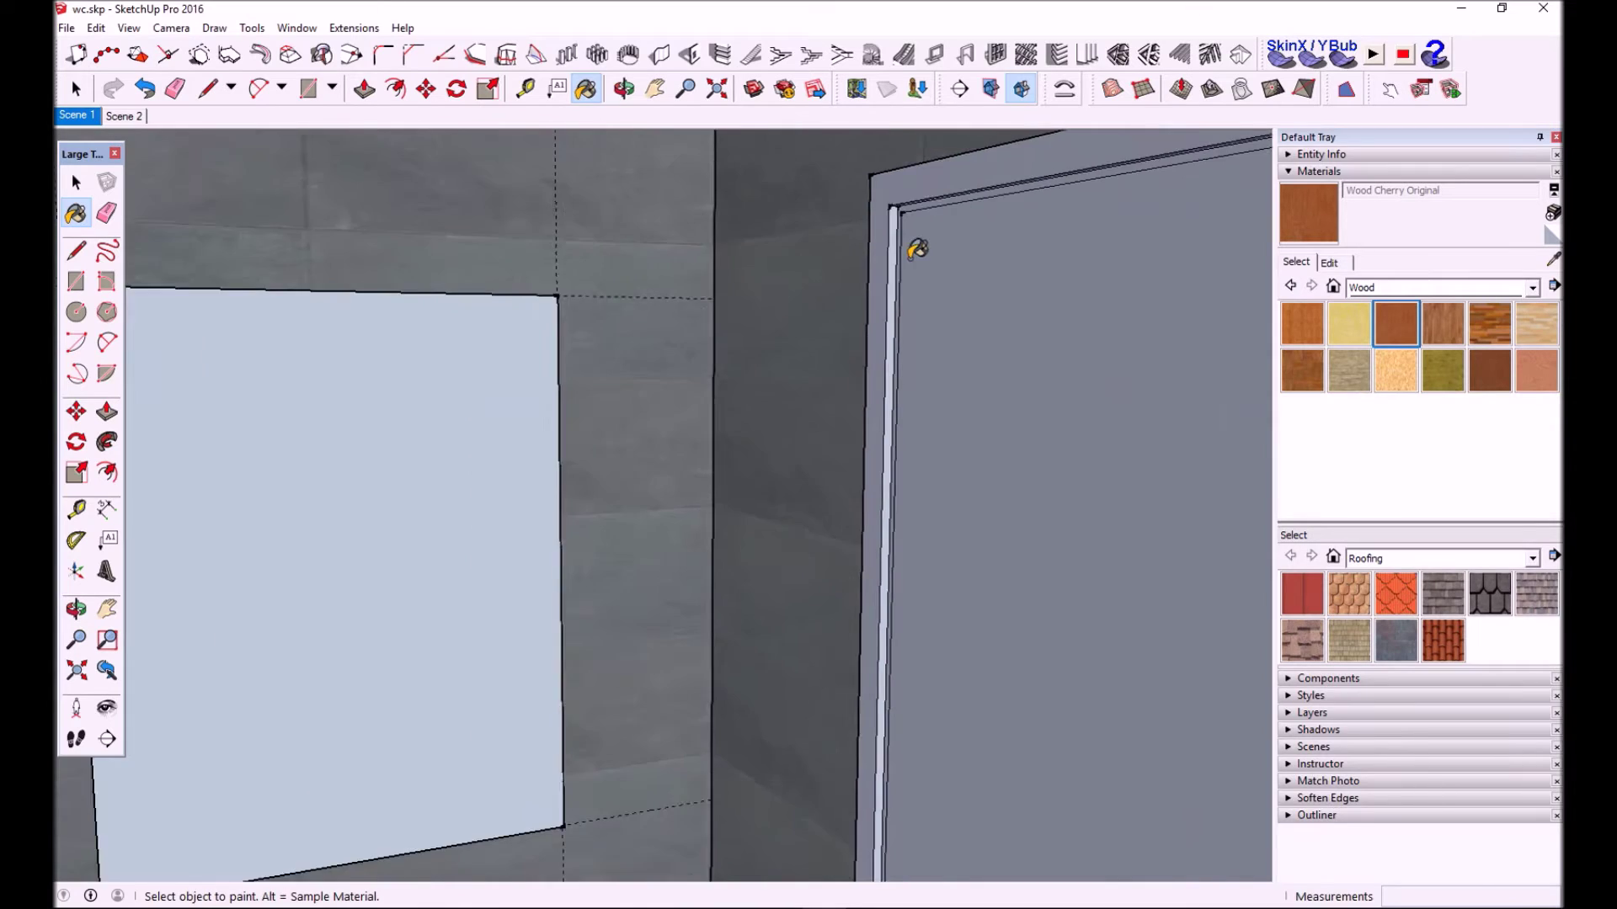
pyautogui.scroll(-2, 913, 245)
pyautogui.scroll(-3, 963, 325)
pyautogui.press('ctrl')
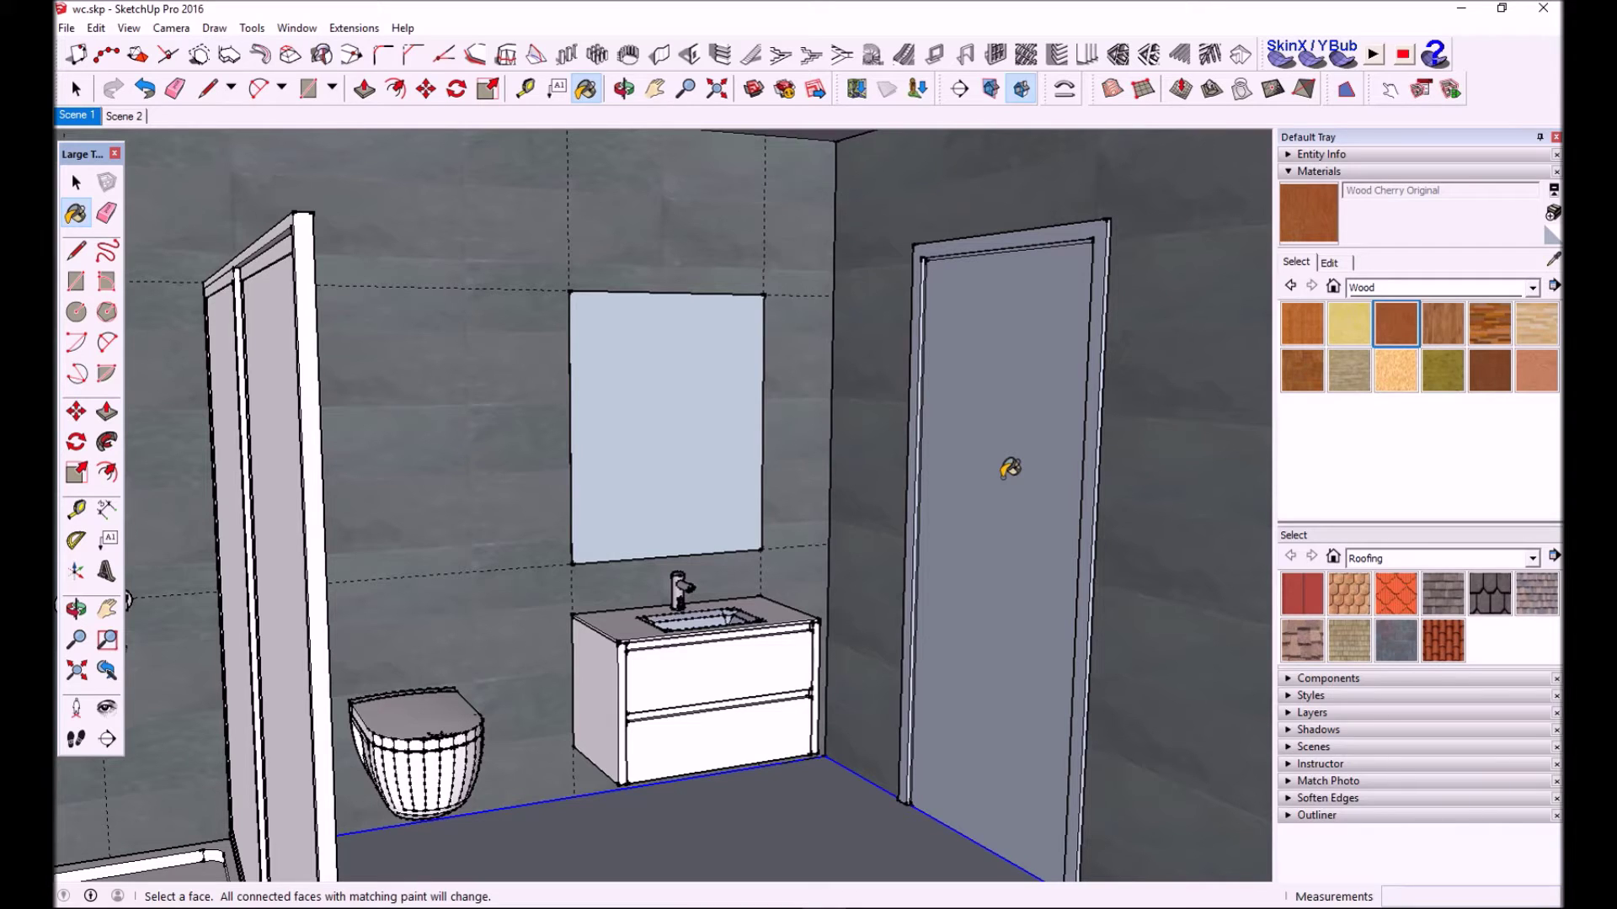
pyautogui.keyDown('ctrl'); pyautogui.click(1008, 472); pyautogui.keyUp('ctrl')
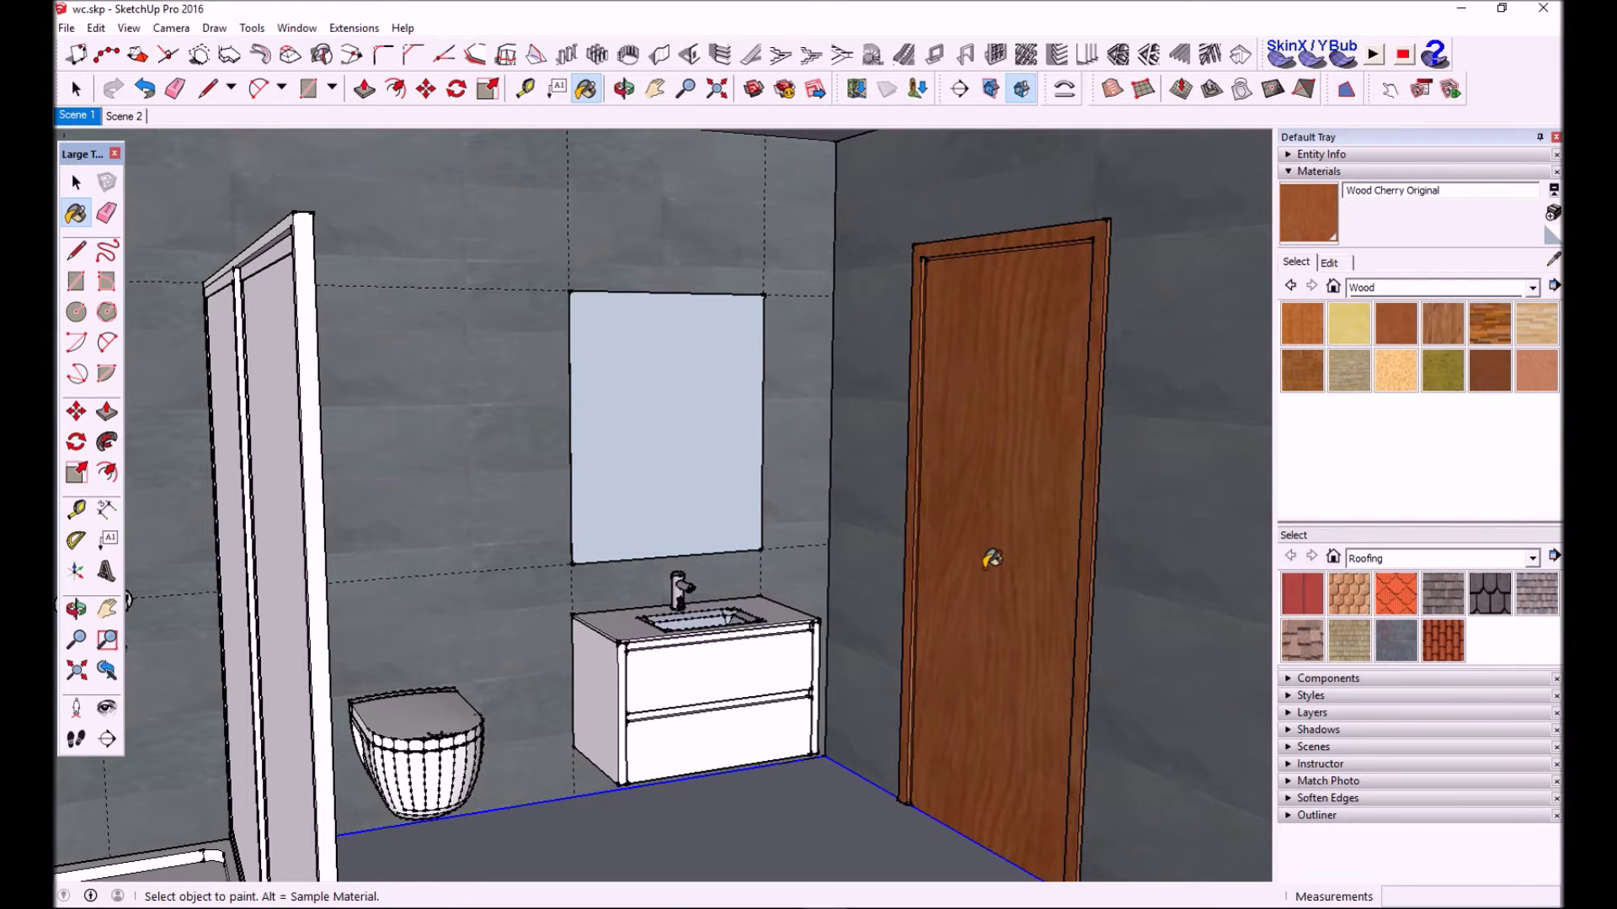
# Orbit around the cherry door to inspect it, then face the back wall
pyautogui.scroll(2, 1027, 527)
pyautogui.scroll(2, 1090, 517)
pyautogui.moveTo(1089, 516)
pyautogui.mouseDown(button='middle')
pyautogui.moveTo(1072, 477)
pyautogui.moveTo(1032, 479)
pyautogui.mouseUp(button='middle')
pyautogui.scroll(2, 1101, 480)
pyautogui.scroll(-3, 1086, 480)
pyautogui.moveTo(1032, 479)
pyautogui.mouseDown()
pyautogui.moveTo(576, 467)
pyautogui.moveTo(1043, 458)
pyautogui.mouseUp()
pyautogui.press('b')
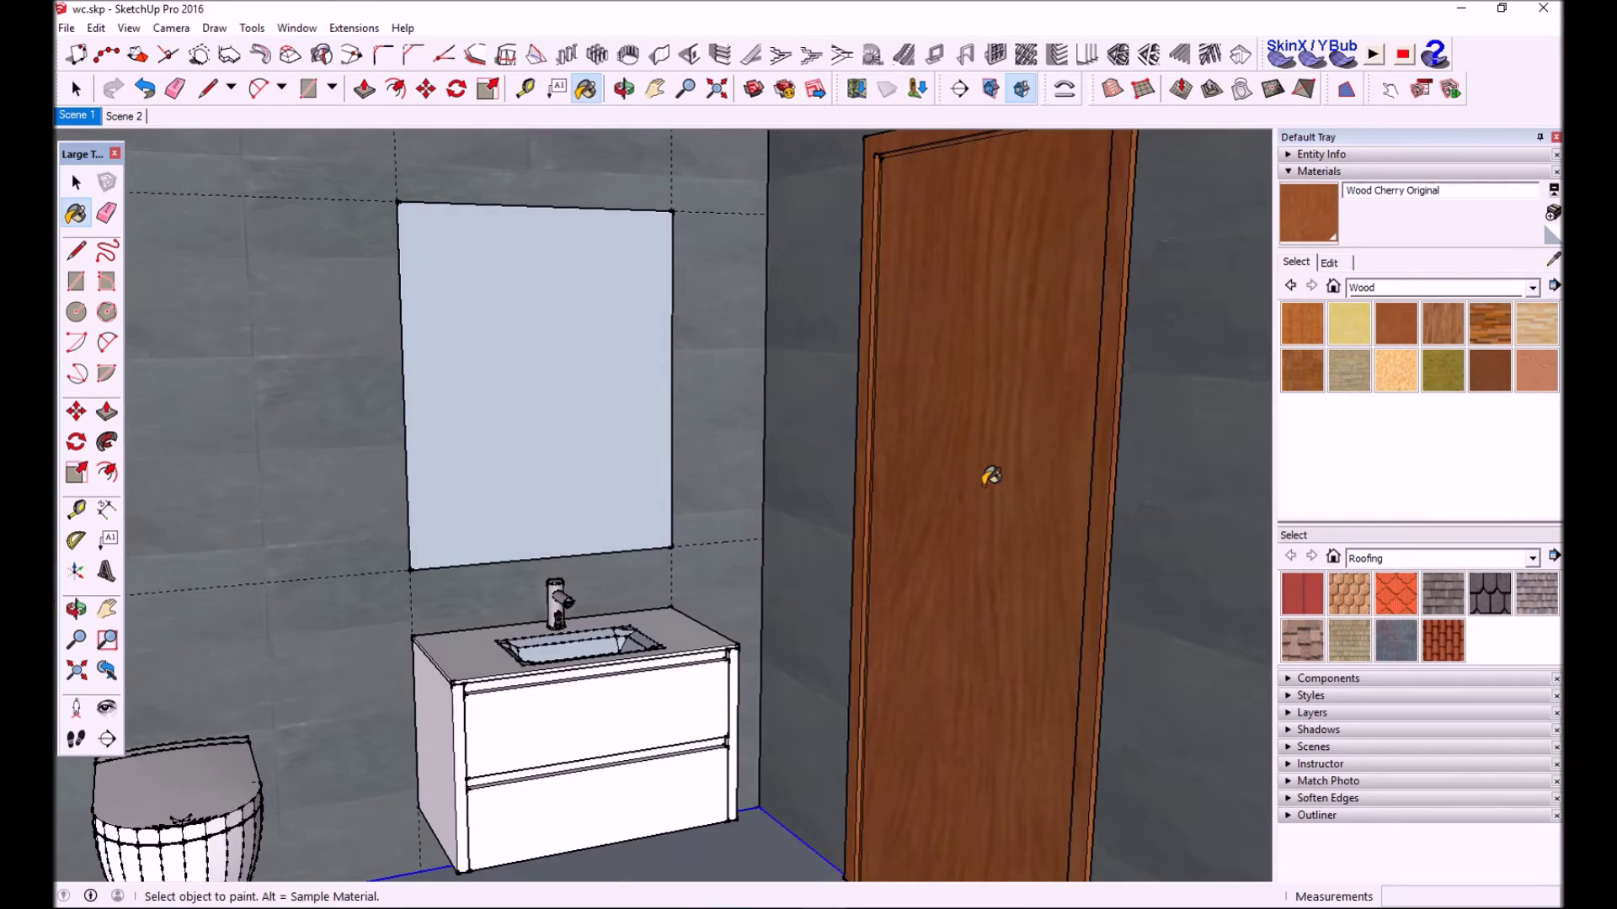
pyautogui.moveTo(993, 480); pyautogui.dragTo(889, 541, button='middle')
pyautogui.scroll(-2, 902, 792)
pyautogui.scroll(-2, 841, 766)
pyautogui.scroll(-2, 761, 718)
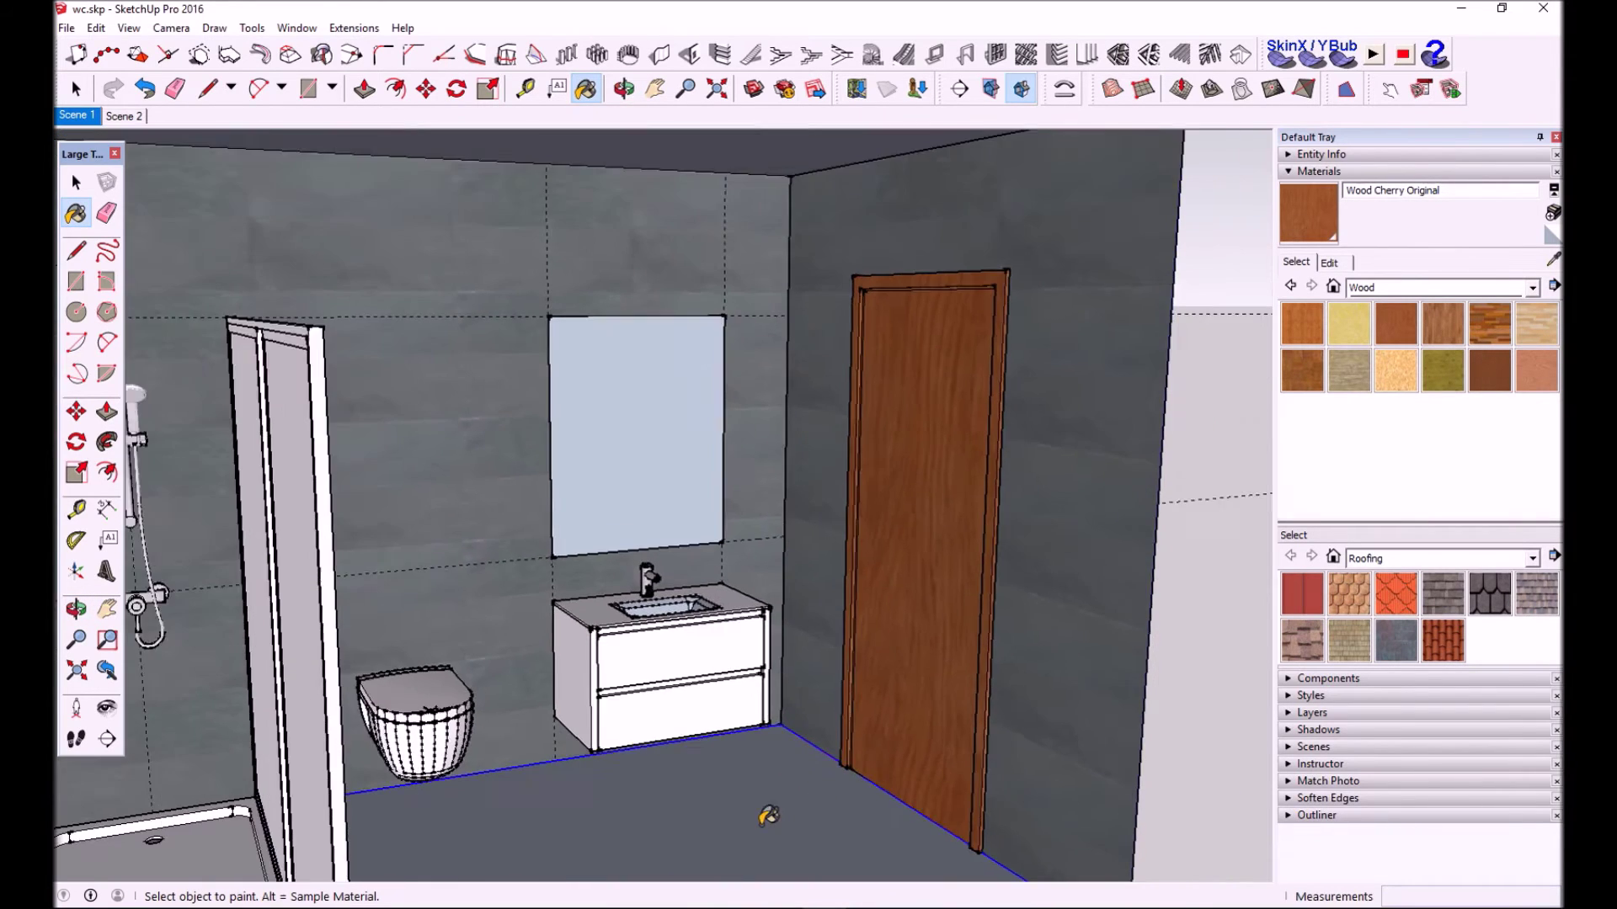
pyautogui.scroll(-2, 777, 779)
pyautogui.moveTo(730, 821); pyautogui.dragTo(665, 769, button='middle')
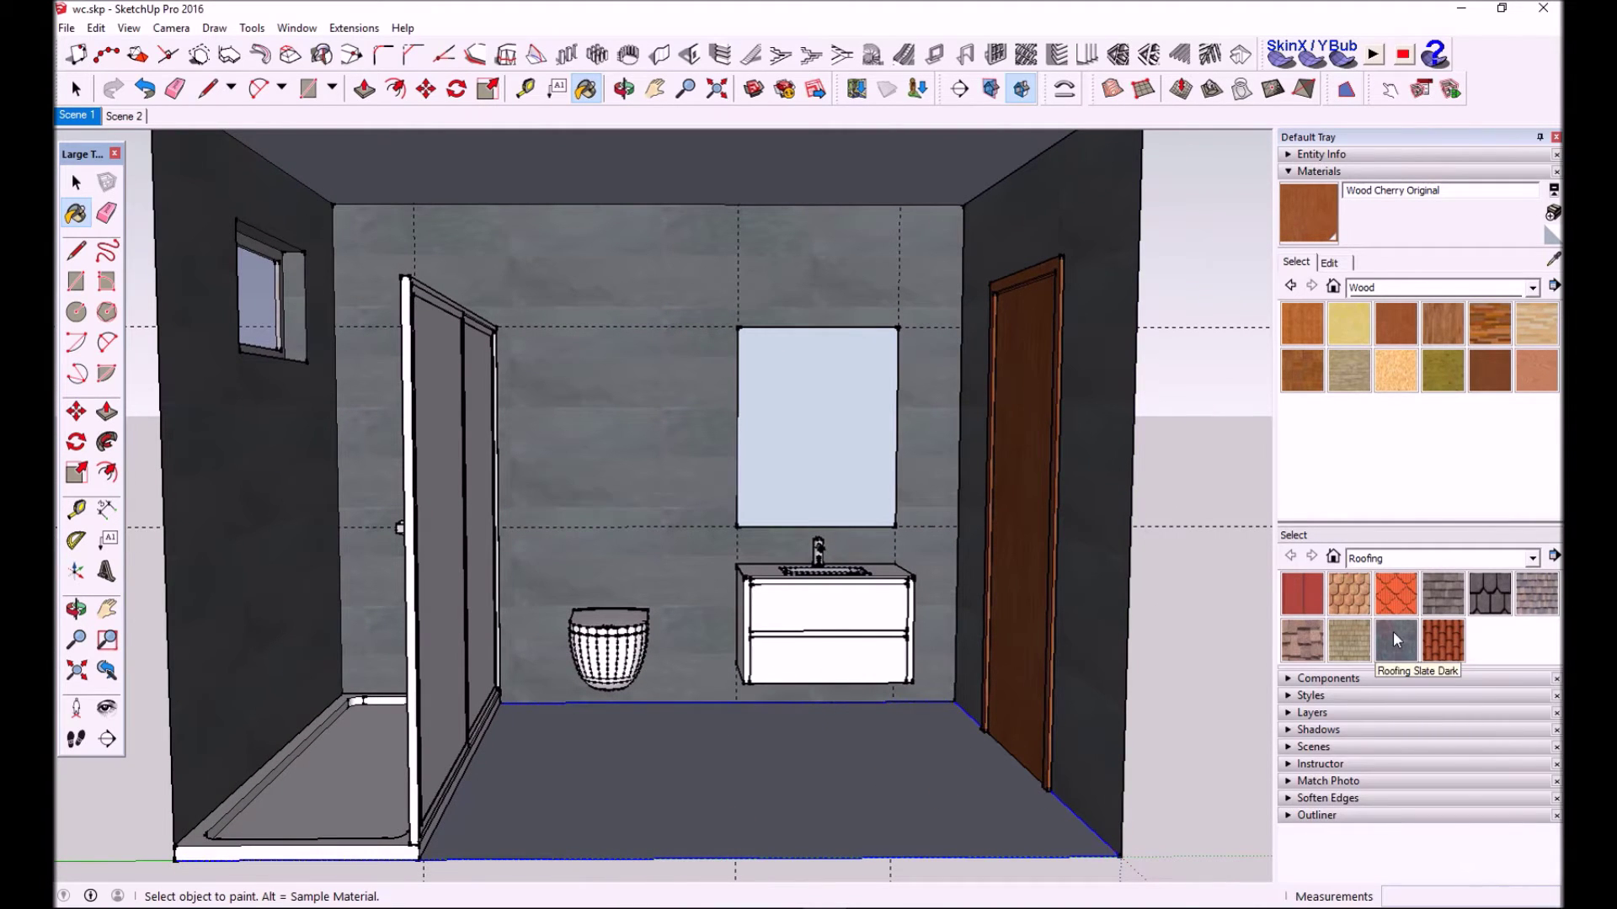
# Clear the selected floor edges and pick the [Slate]3 tile from the Tile collection
pyautogui.click(75, 183)
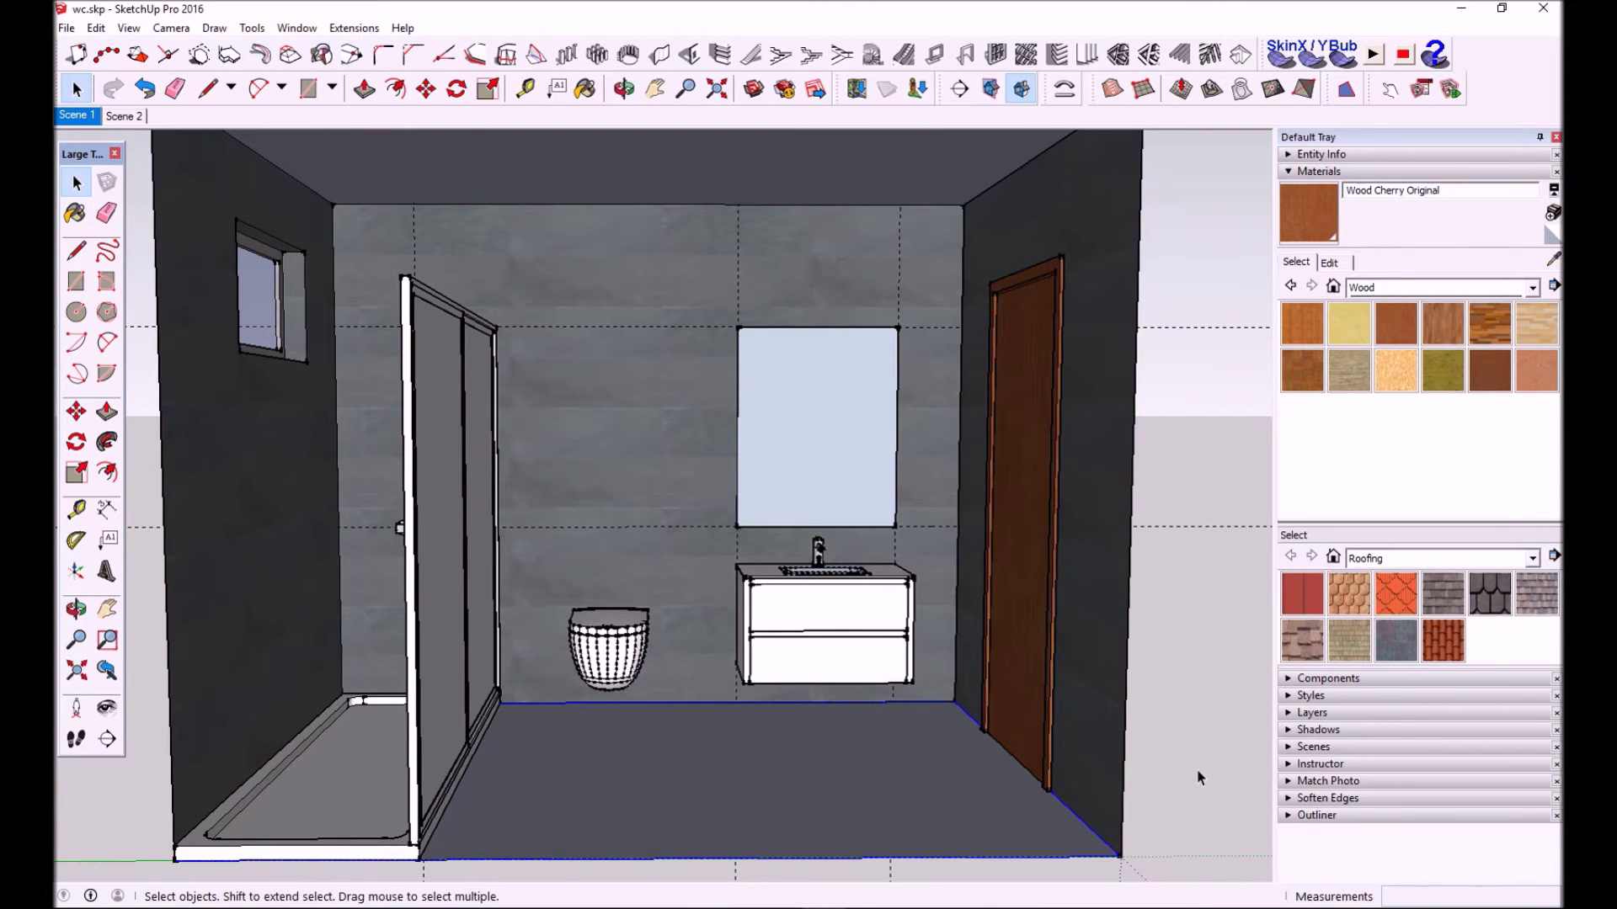
pyautogui.click(846, 722)
pyautogui.click(1445, 287)
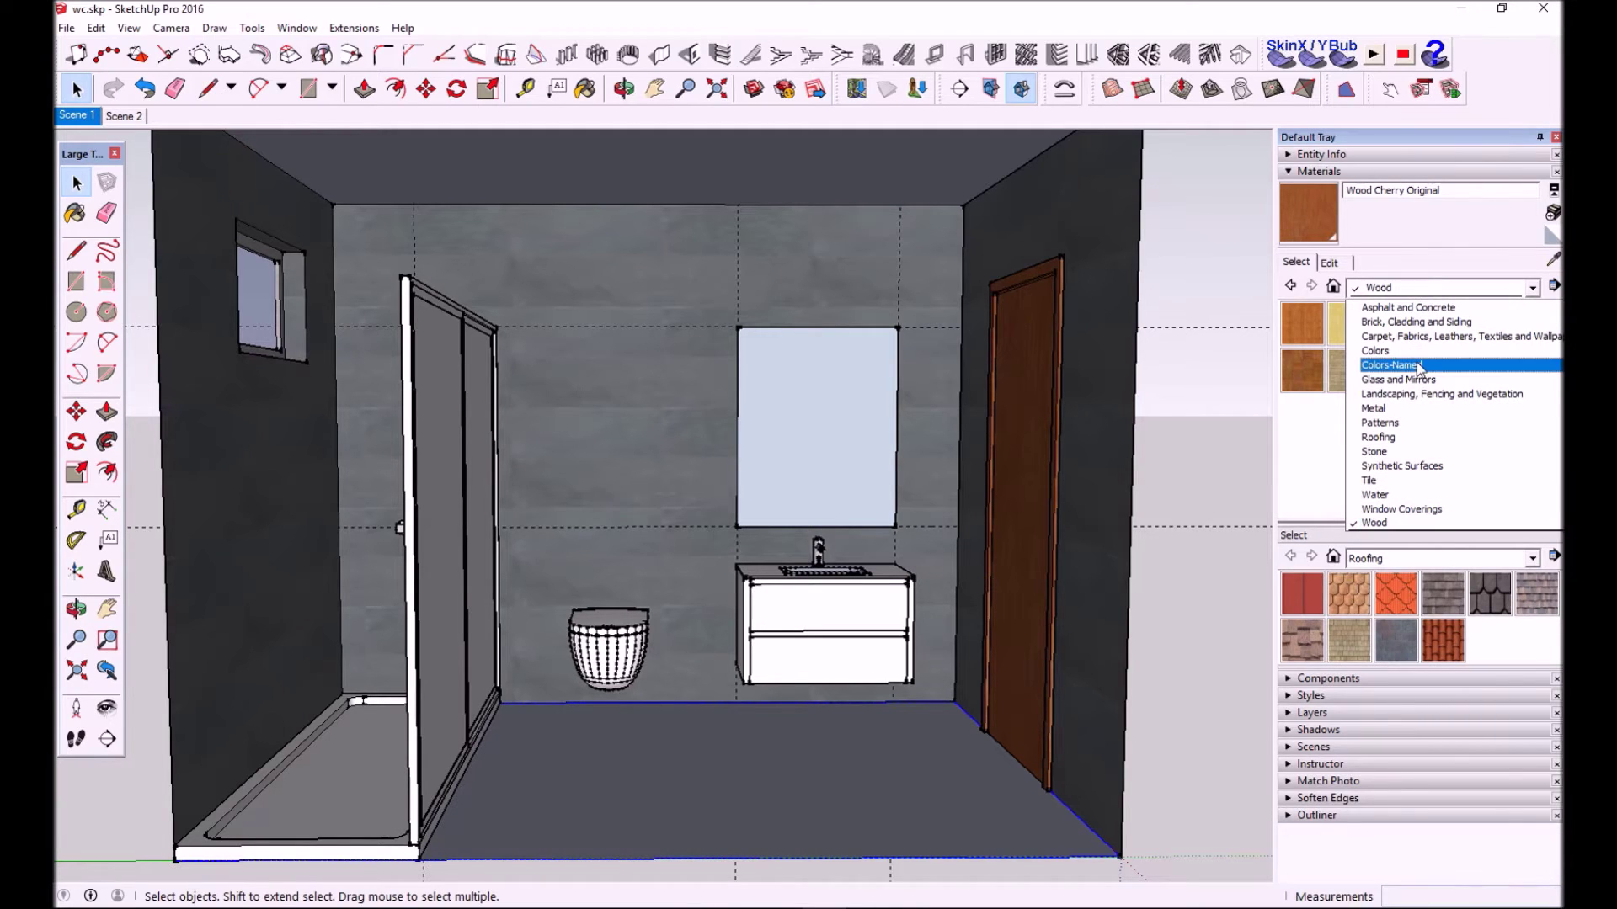
pyautogui.click(1381, 480)
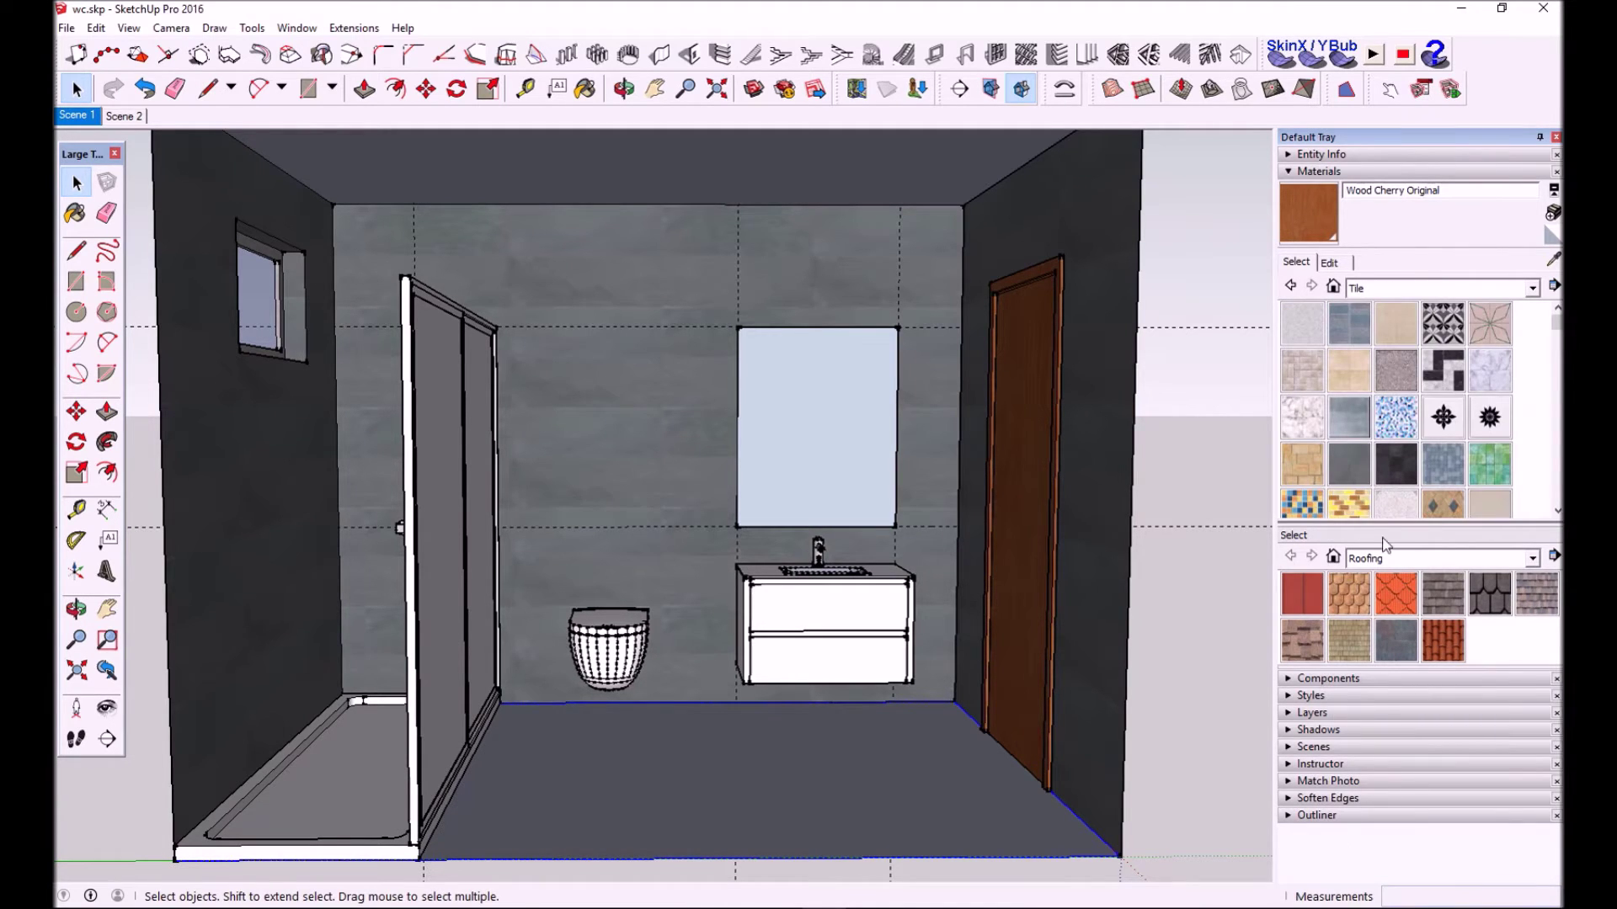
pyautogui.click(1350, 468)
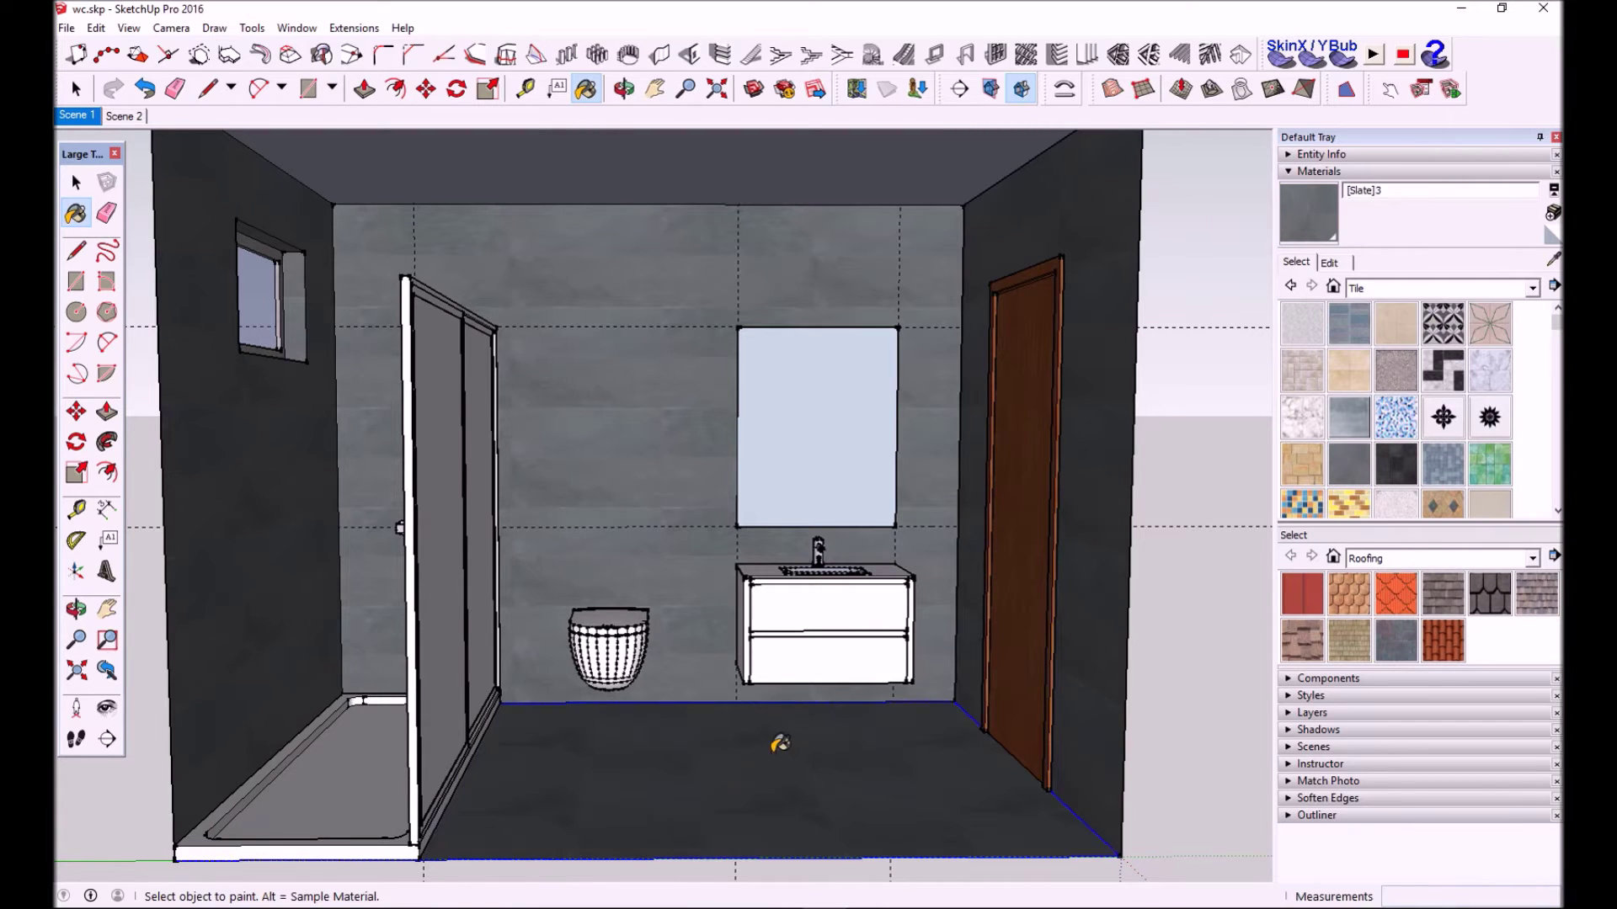
pyautogui.moveTo(766, 736); pyautogui.dragTo(774, 804, button='middle')
pyautogui.scroll(3, 762, 850)
pyautogui.scroll(2, 761, 855)
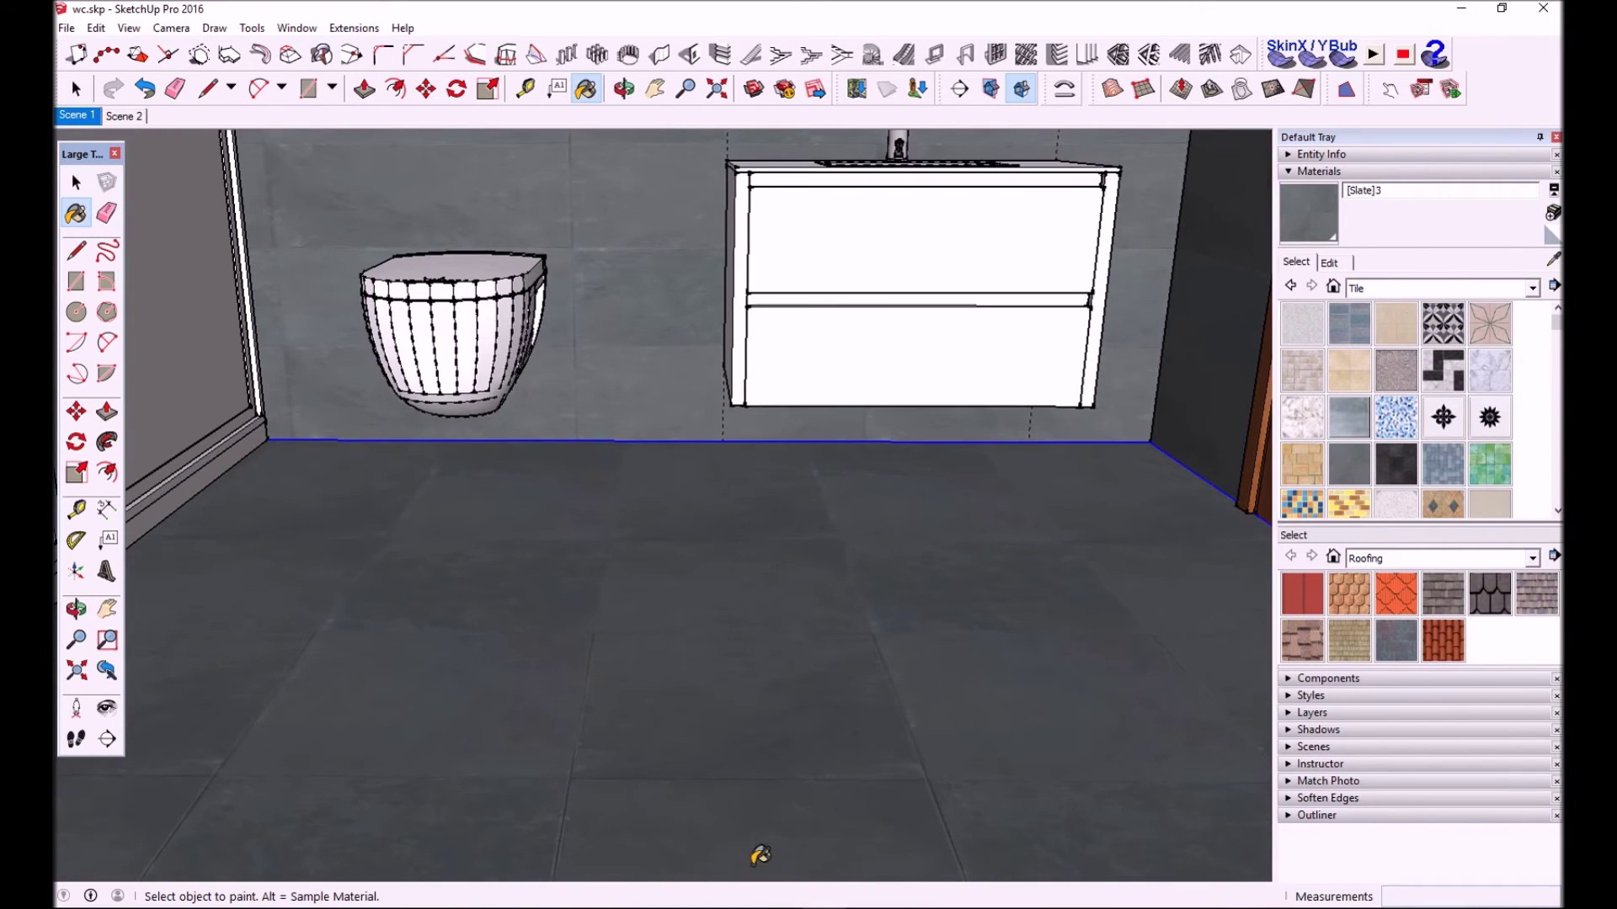
# Check the slate material's edit settings at 0.91 m by 0.91 m
pyautogui.click(1330, 263)
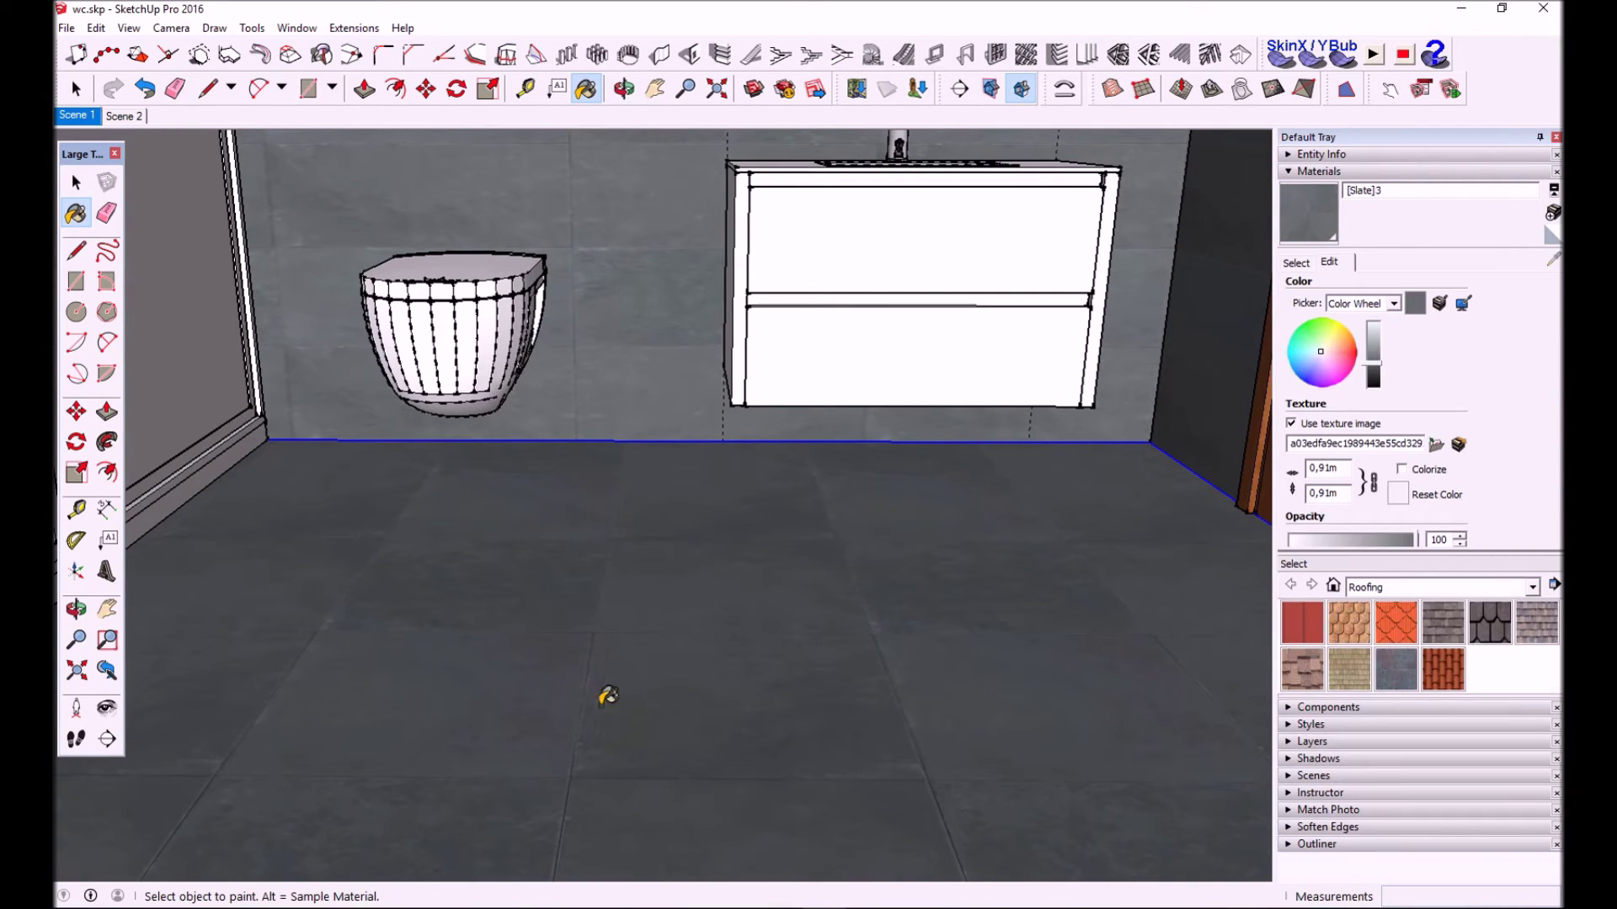
pyautogui.scroll(-3, 865, 294)
pyautogui.moveTo(876, 397)
pyautogui.mouseDown(button='middle')
pyautogui.moveTo(704, 187)
pyautogui.moveTo(714, 371)
pyautogui.mouseUp(button='middle')
pyautogui.scroll(2, 623, 245)
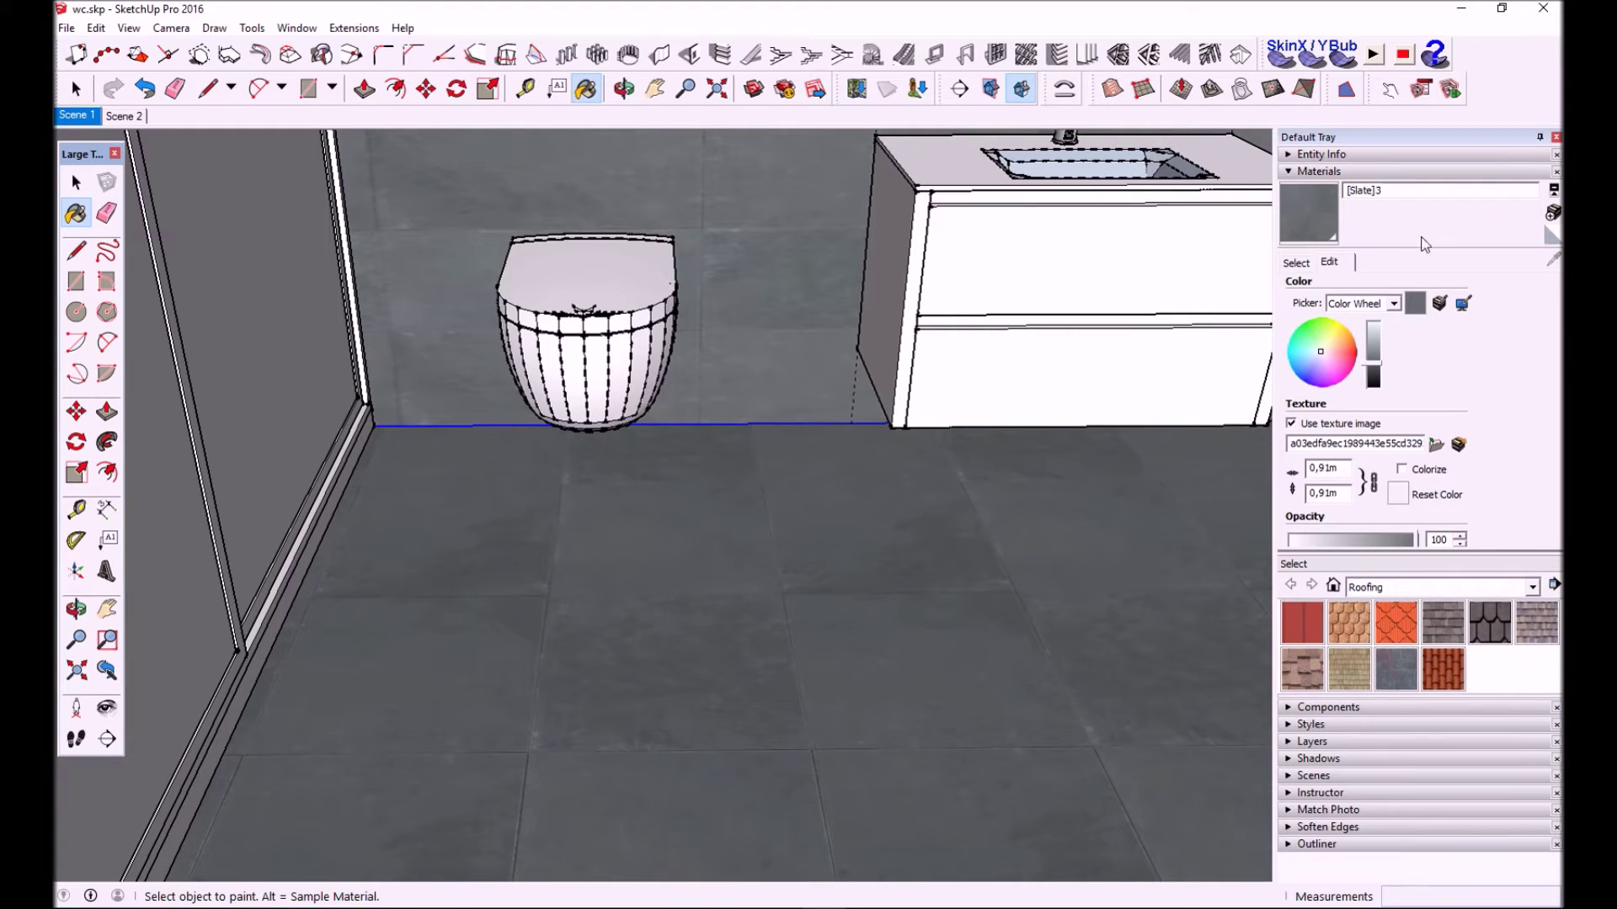
pyautogui.click(1297, 263)
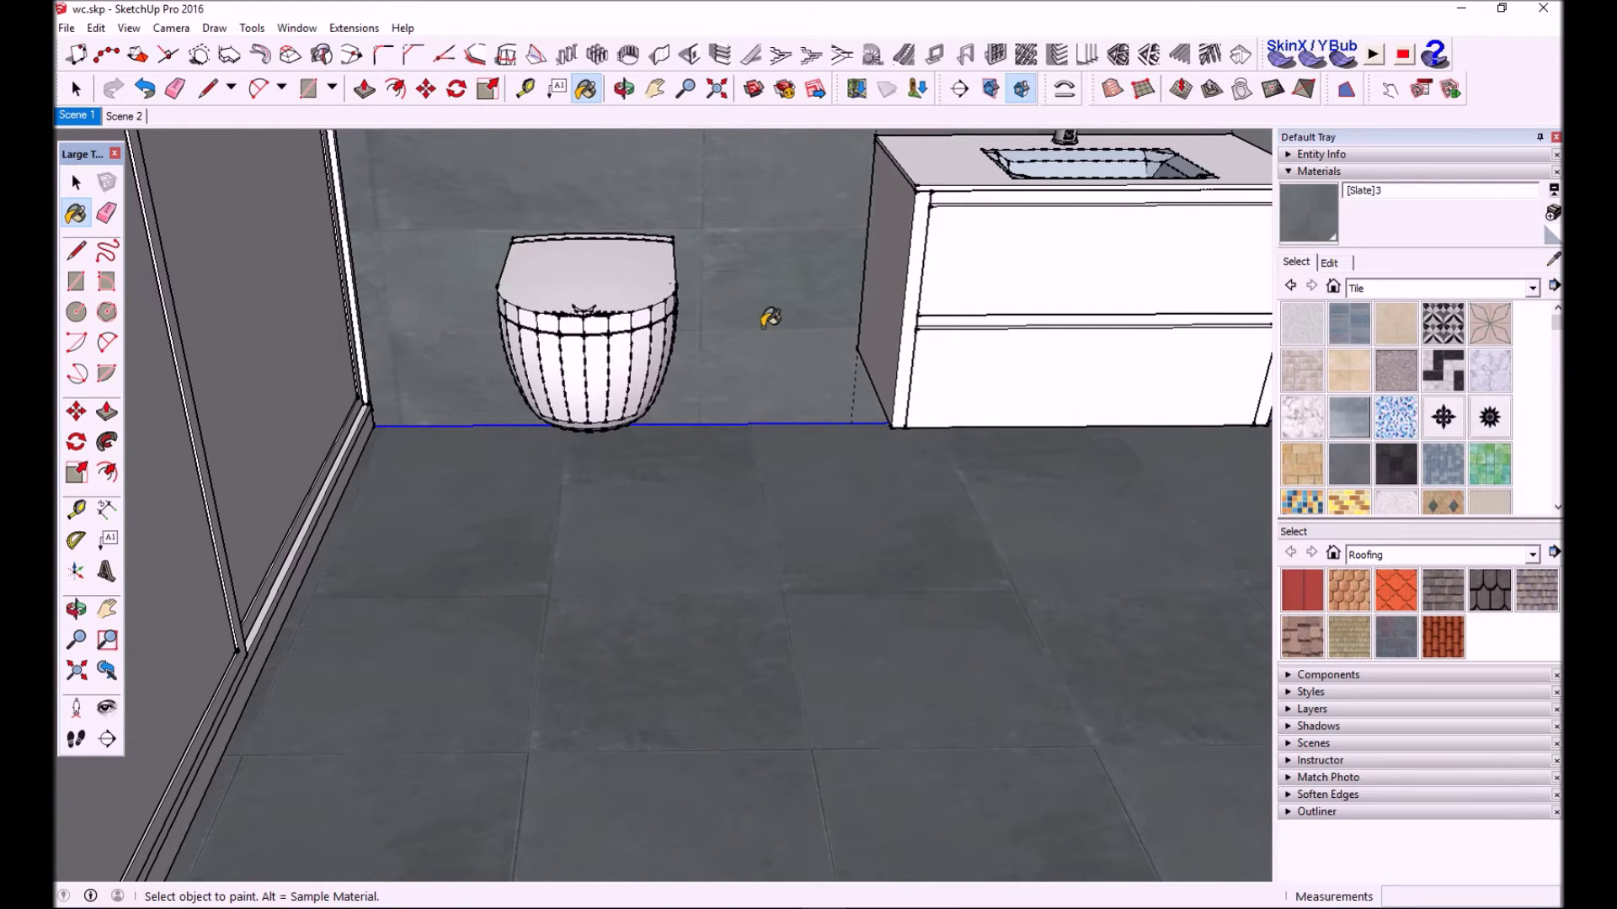
# Return to the Scene 1 view and orbit to reveal the shower fixture
pyautogui.scroll(-3, 770, 319)
pyautogui.scroll(-2, 866, 697)
pyautogui.moveTo(866, 697)
pyautogui.mouseDown(button='middle')
pyautogui.moveTo(841, 635)
pyautogui.moveTo(917, 568)
pyautogui.mouseUp(button='middle')
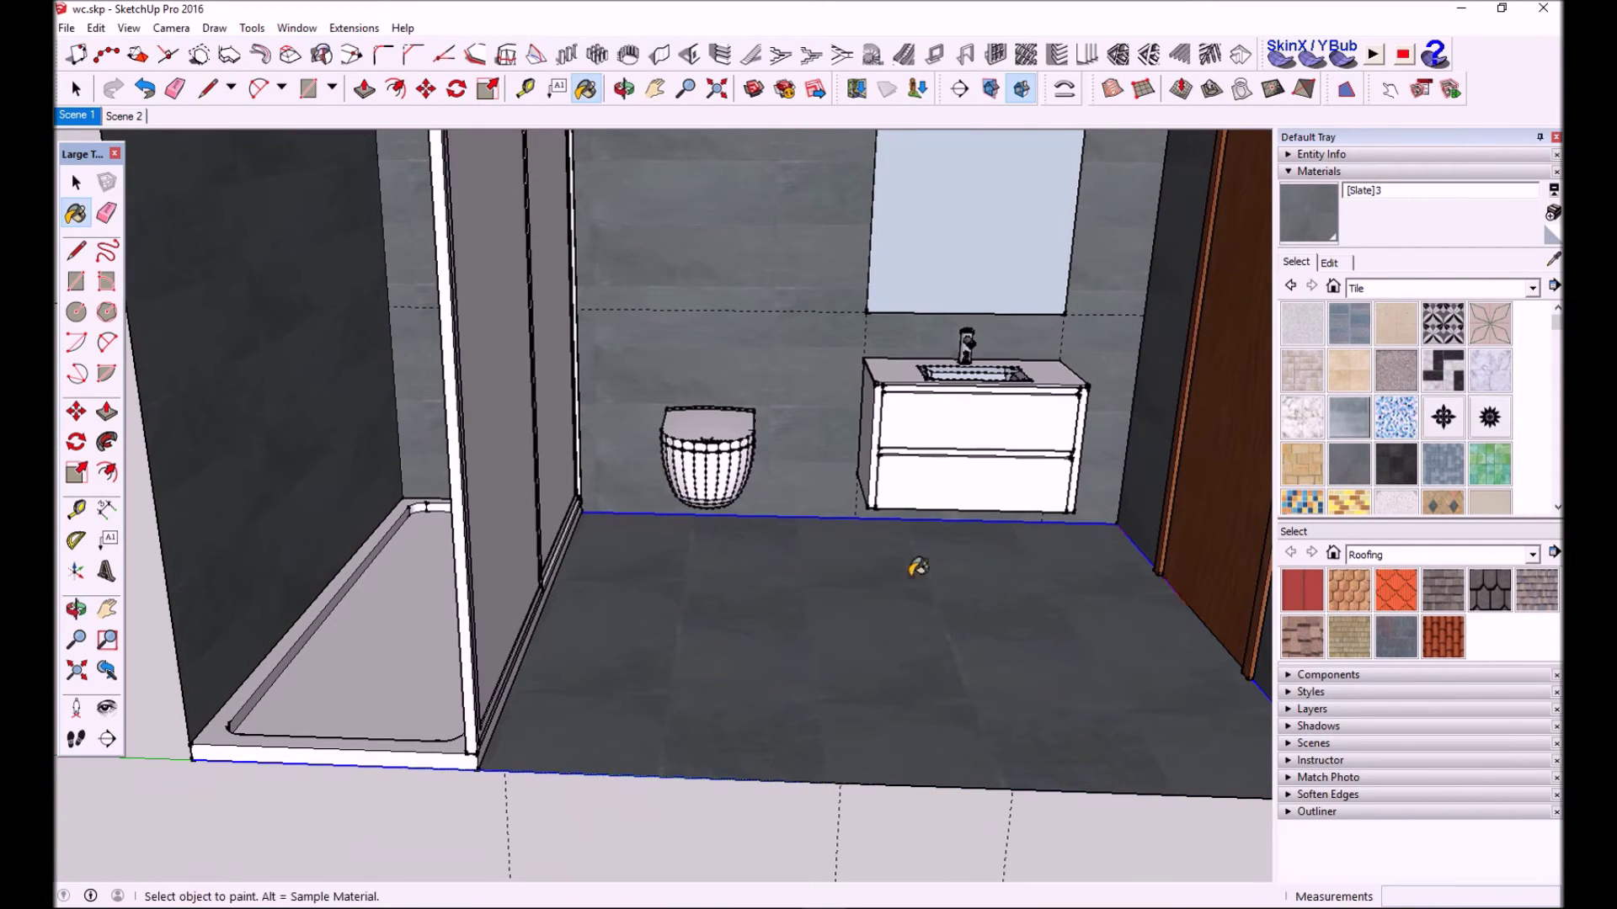
pyautogui.click(75, 120)
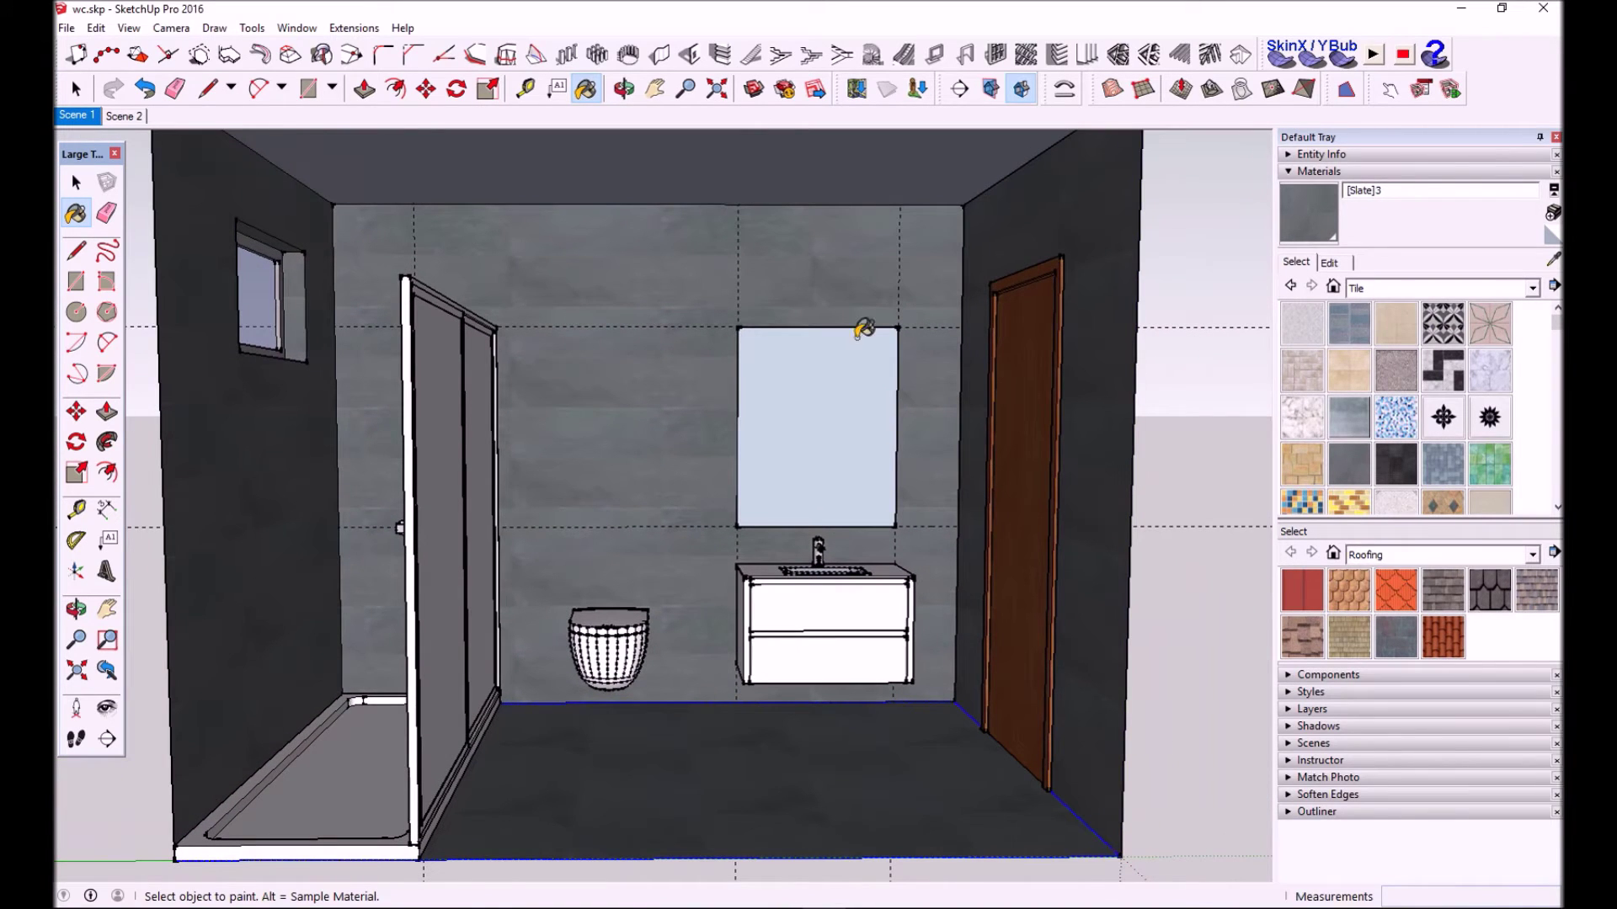
pyautogui.moveTo(851, 576); pyautogui.dragTo(758, 608, button='middle')
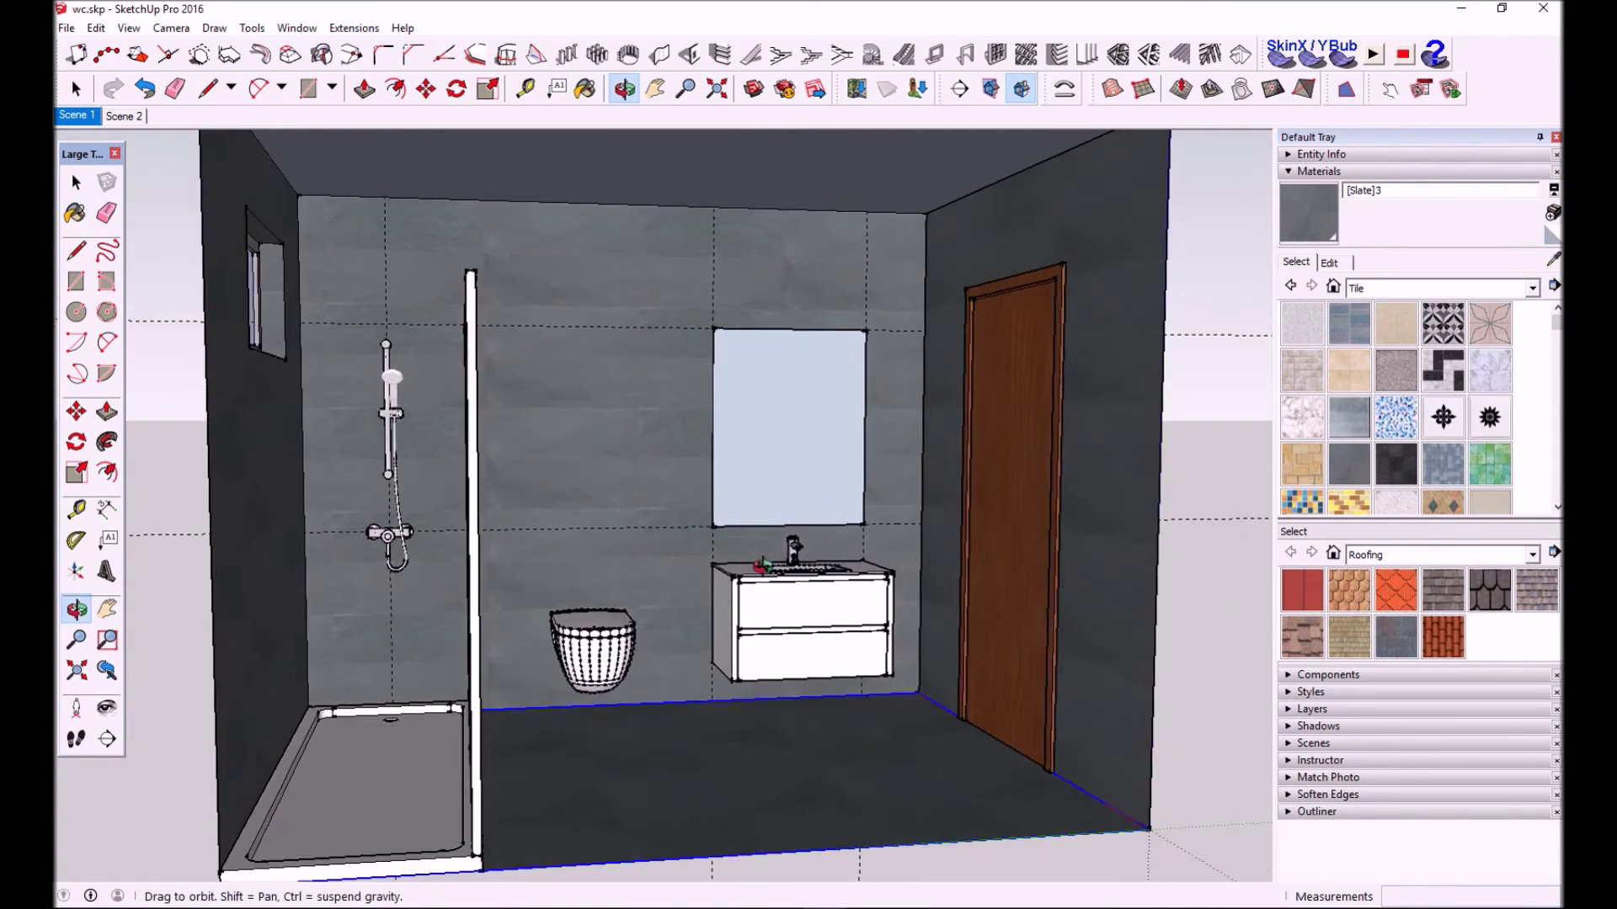
# Orbit and zoom to view the vanity sink from the front-left
pyautogui.scroll(3, 758, 608)
pyautogui.scroll(3, 775, 539)
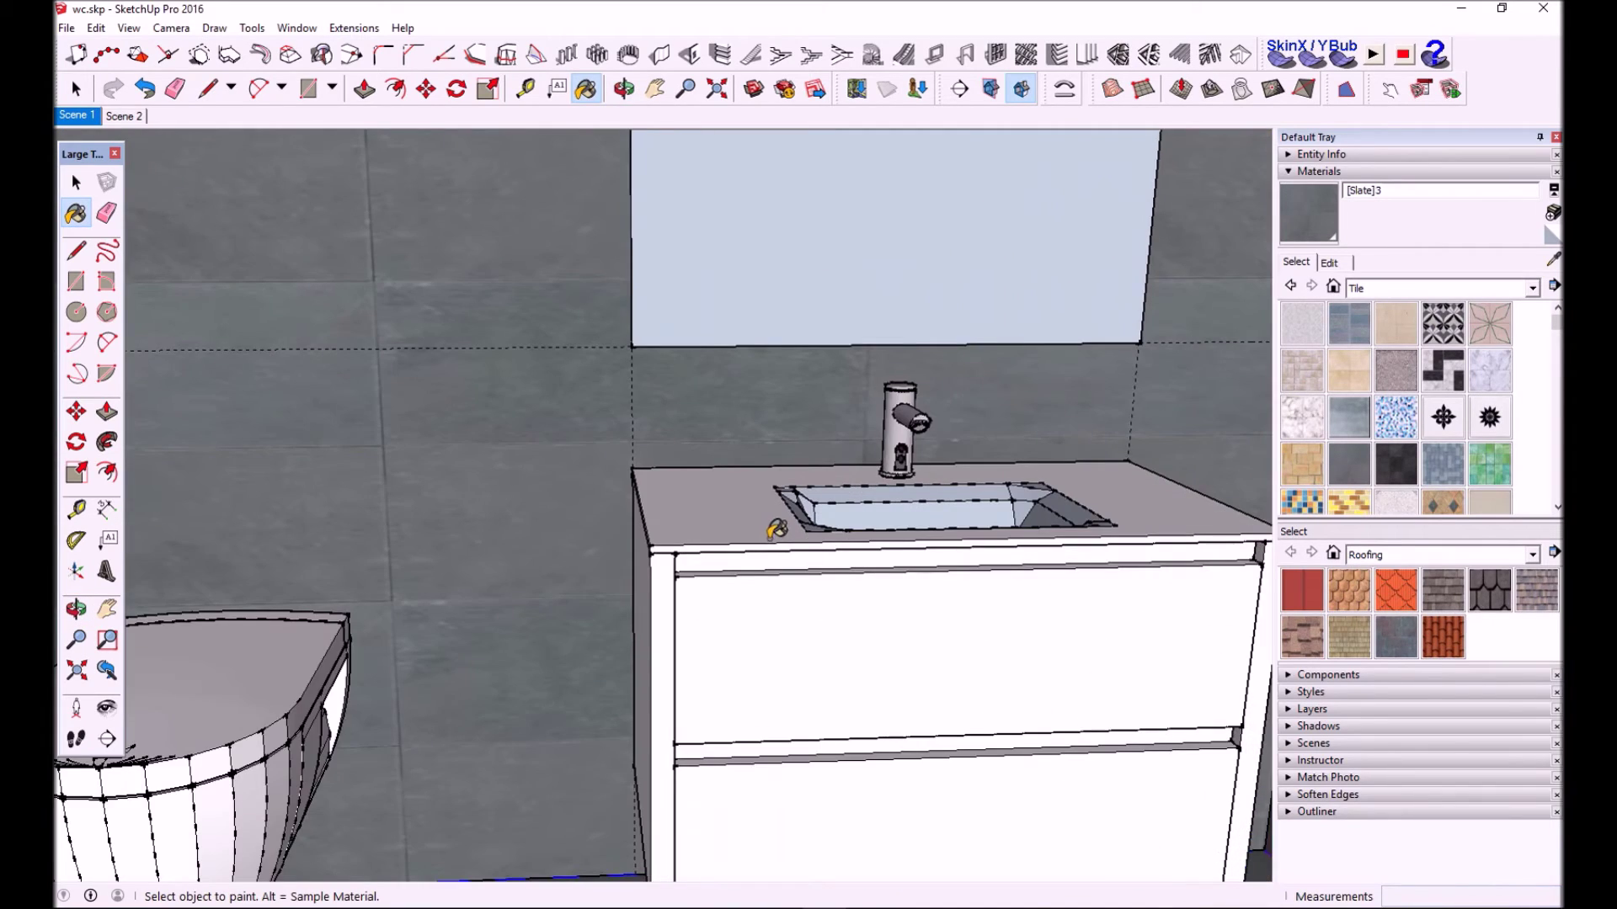
pyautogui.scroll(2, 842, 522)
pyautogui.moveTo(842, 522)
pyautogui.mouseDown(button='middle')
pyautogui.moveTo(779, 588)
pyautogui.moveTo(867, 660)
pyautogui.moveTo(996, 685)
pyautogui.moveTo(1043, 643)
pyautogui.moveTo(779, 508)
pyautogui.moveTo(945, 570)
pyautogui.mouseUp(button='middle')
pyautogui.scroll(-3, 945, 570)
pyautogui.moveTo(934, 471); pyautogui.dragTo(922, 471, button='middle')
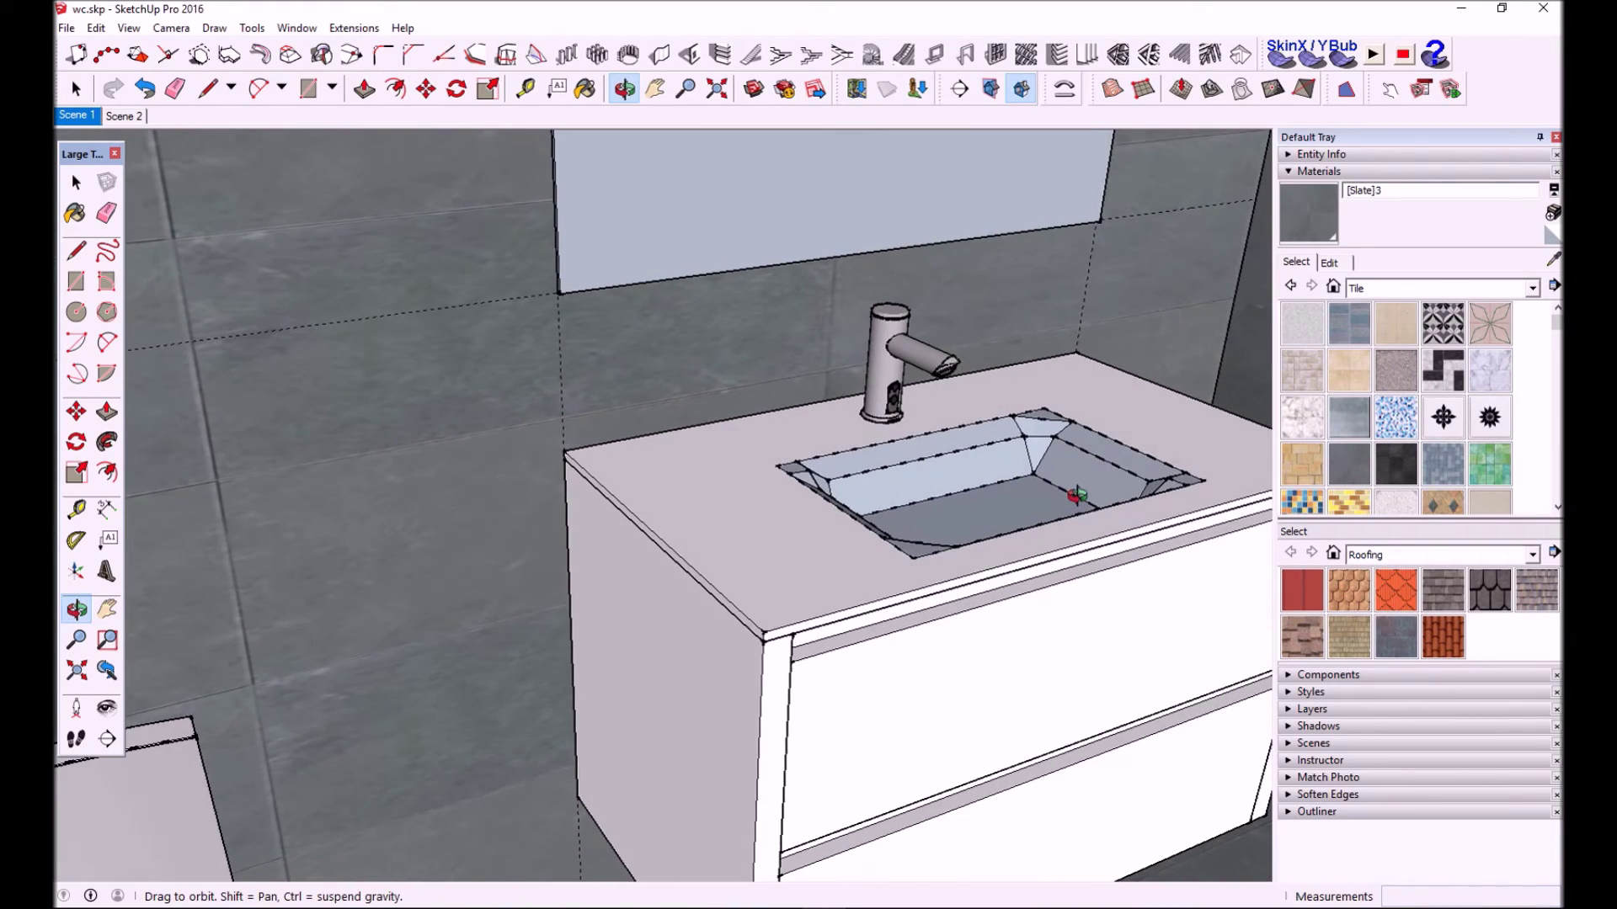
pyautogui.scroll(3, 913, 561)
pyautogui.moveTo(914, 562)
pyautogui.mouseDown(button='middle')
pyautogui.moveTo(673, 506)
pyautogui.moveTo(534, 505)
pyautogui.moveTo(506, 463)
pyautogui.moveTo(534, 462)
pyautogui.moveTo(423, 355)
pyautogui.mouseUp(button='middle')
# Paint the vanity countertop with black Color M09 from the Colors collection
pyautogui.press('b')
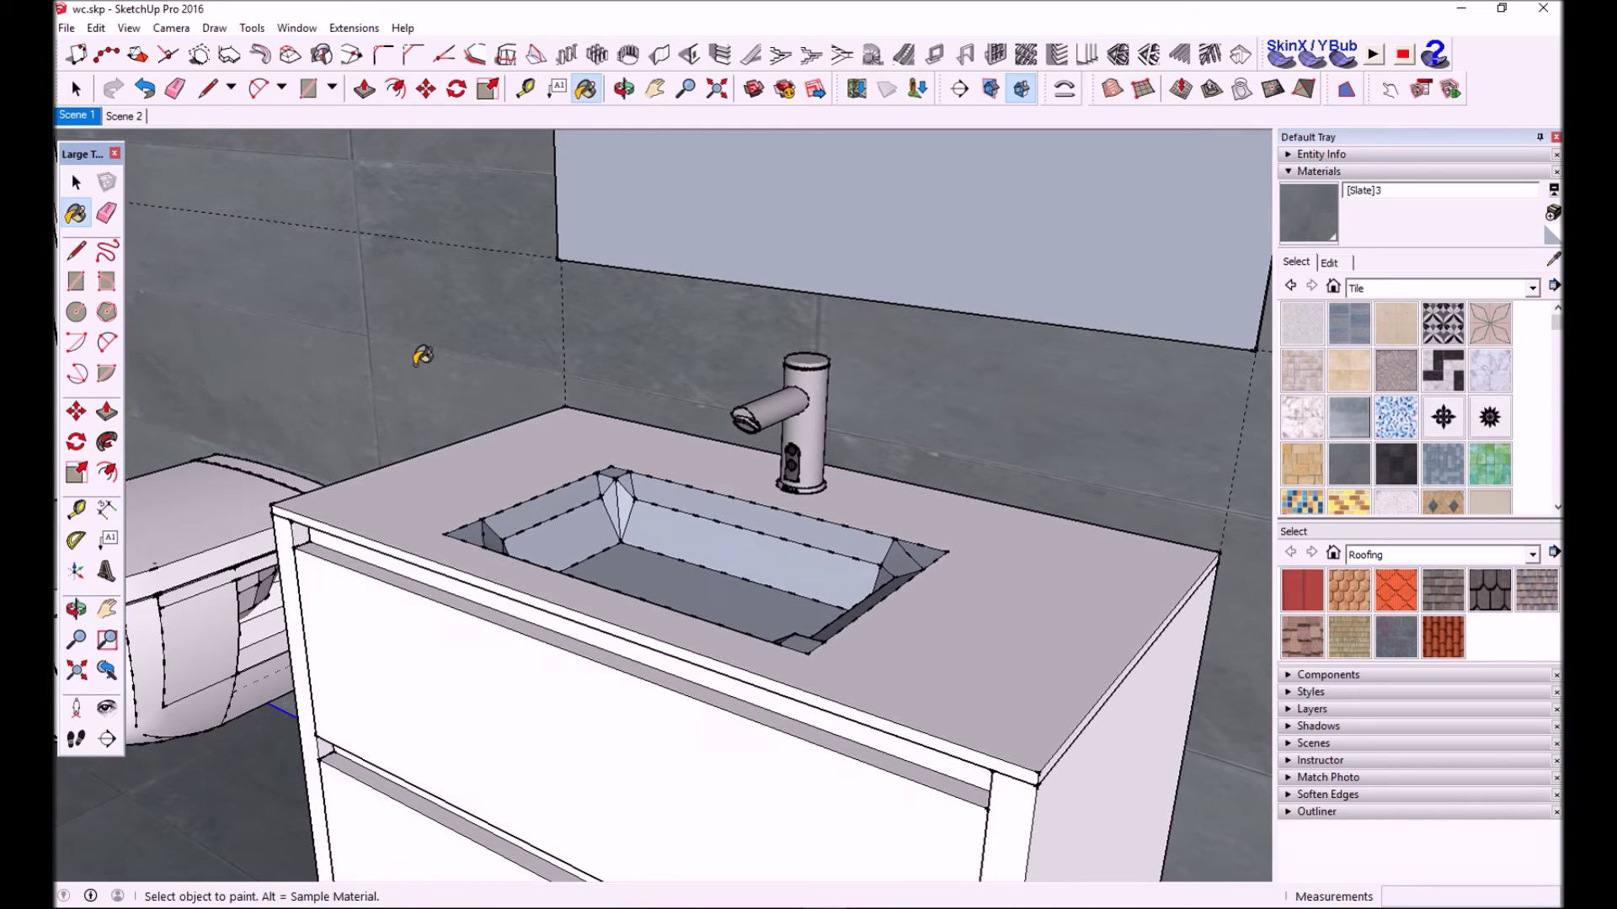
pyautogui.click(1388, 287)
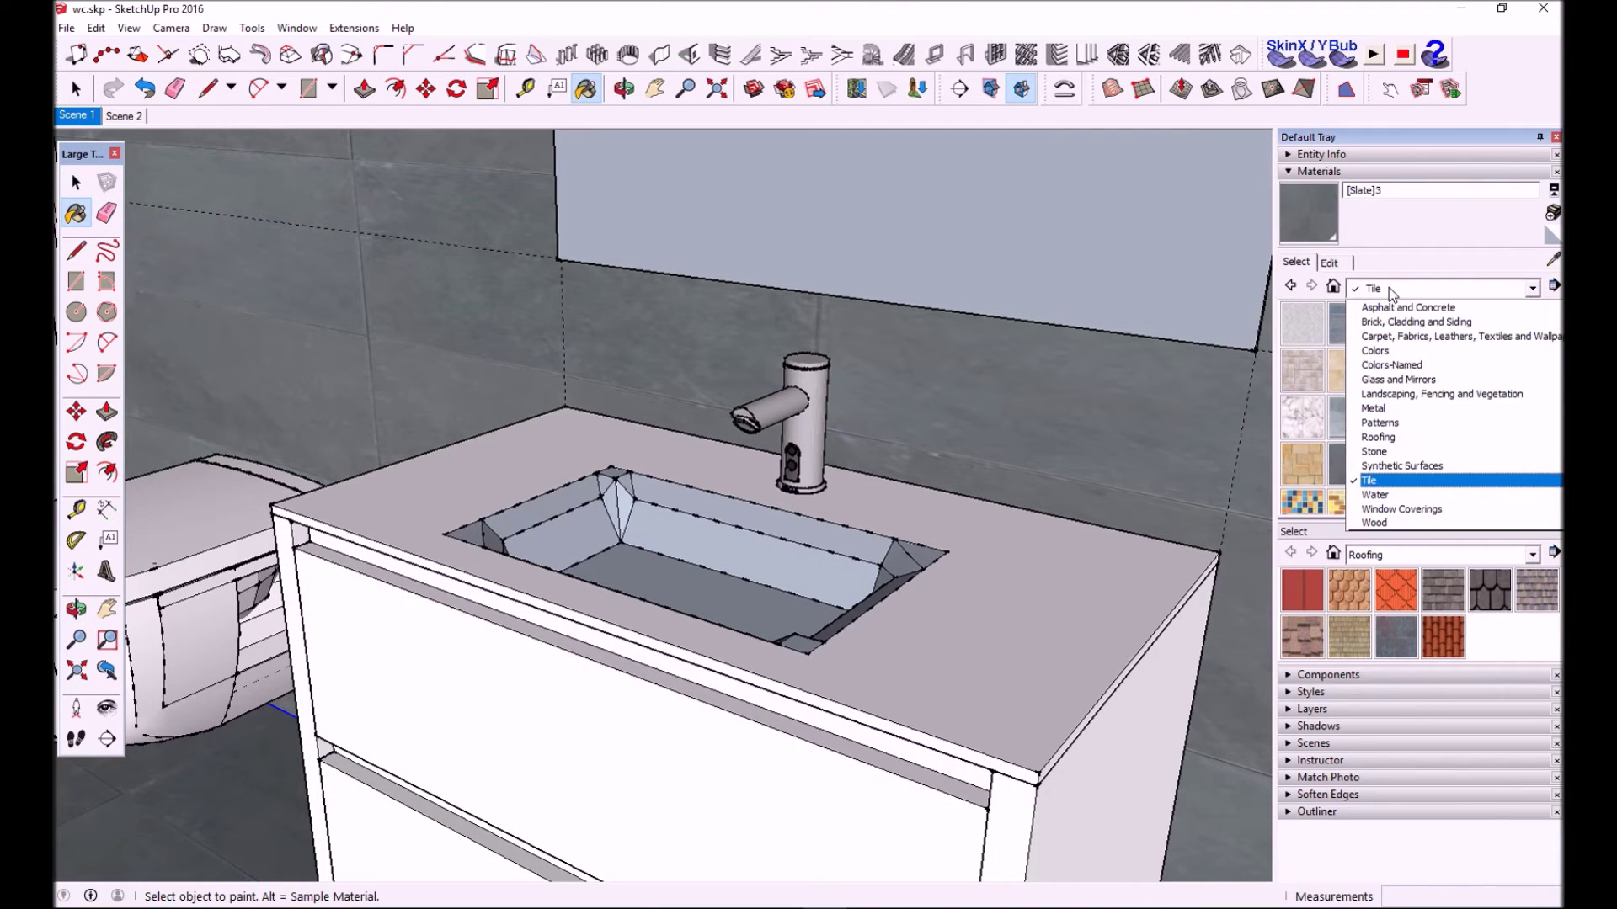
pyautogui.click(1396, 356)
pyautogui.scroll(-3, 1403, 447)
pyautogui.scroll(-5, 1398, 455)
pyautogui.scroll(2, 1377, 475)
pyautogui.scroll(-3, 1381, 484)
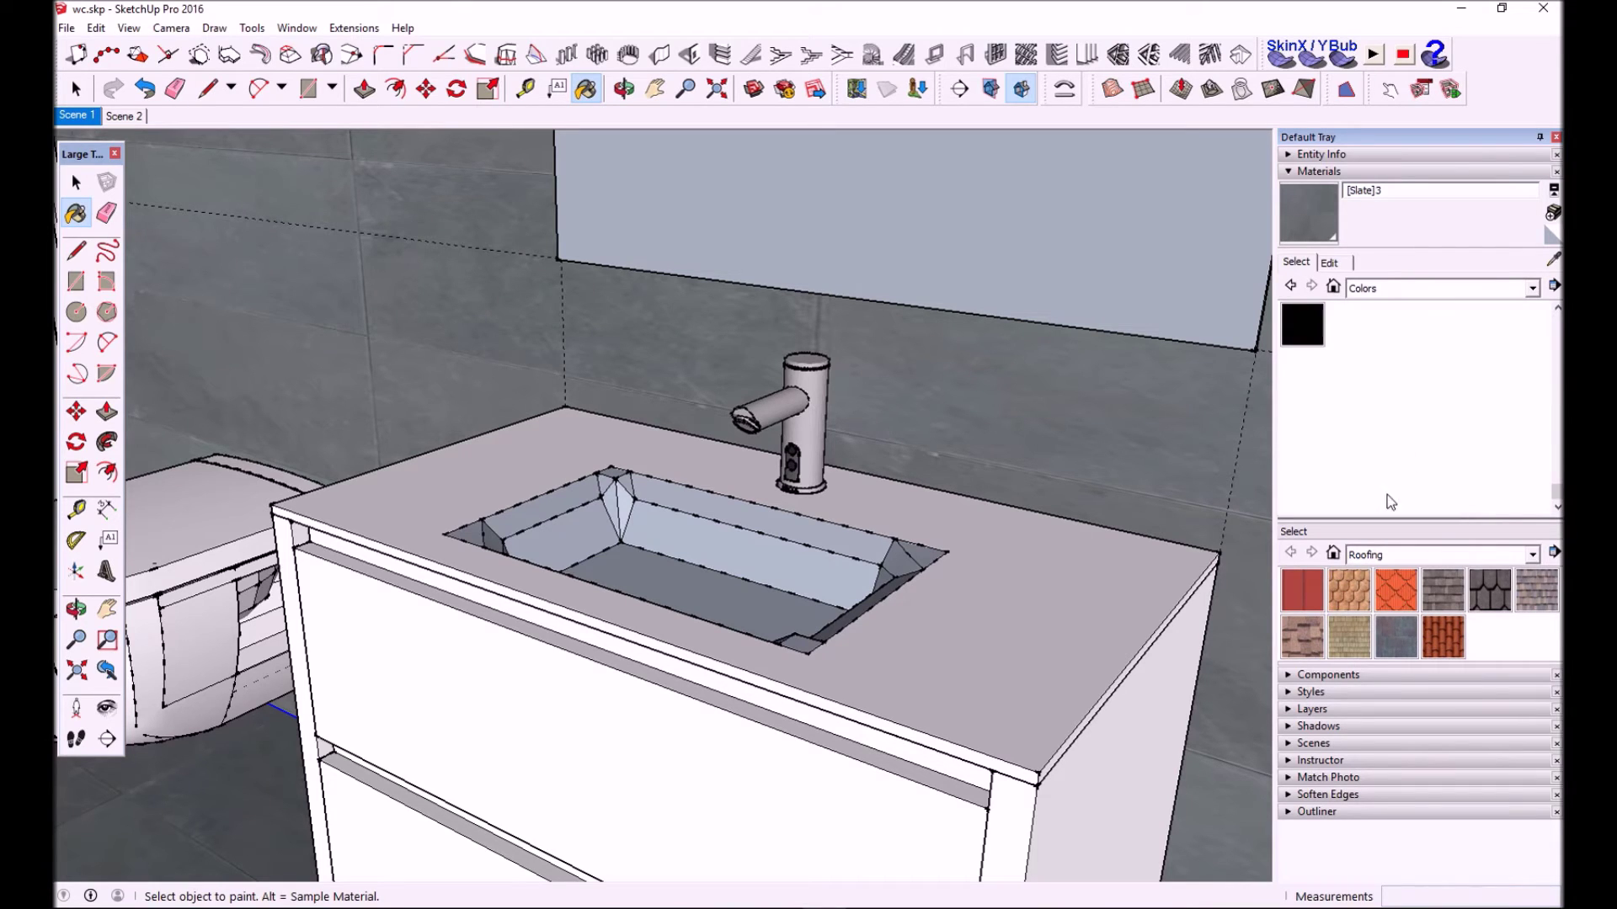
pyautogui.click(1311, 323)
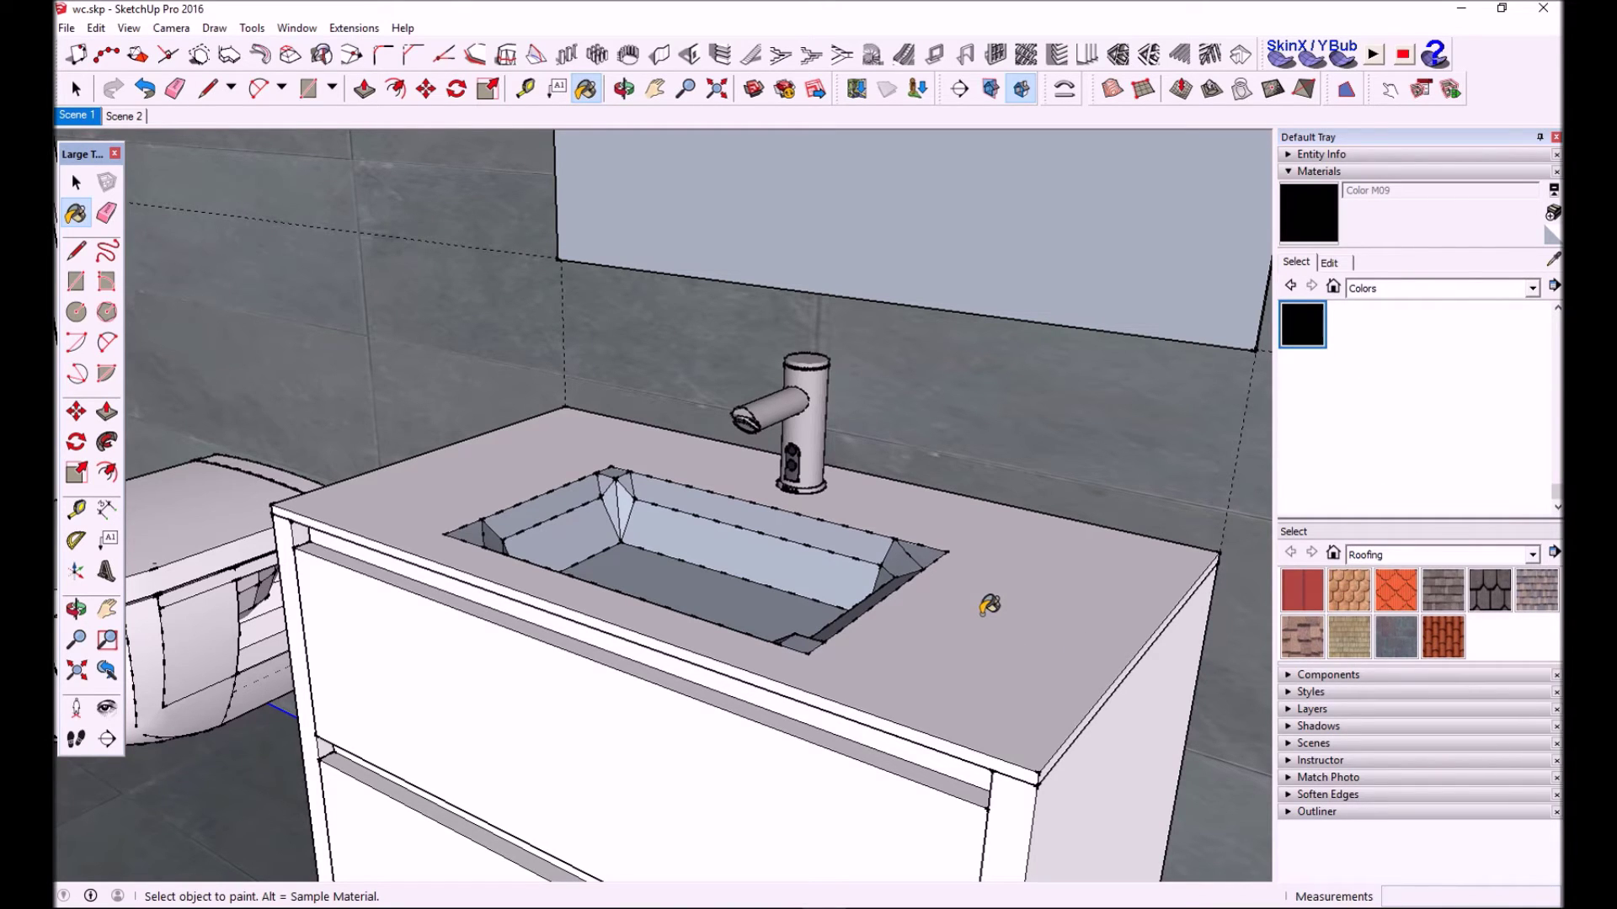
pyautogui.click(975, 646)
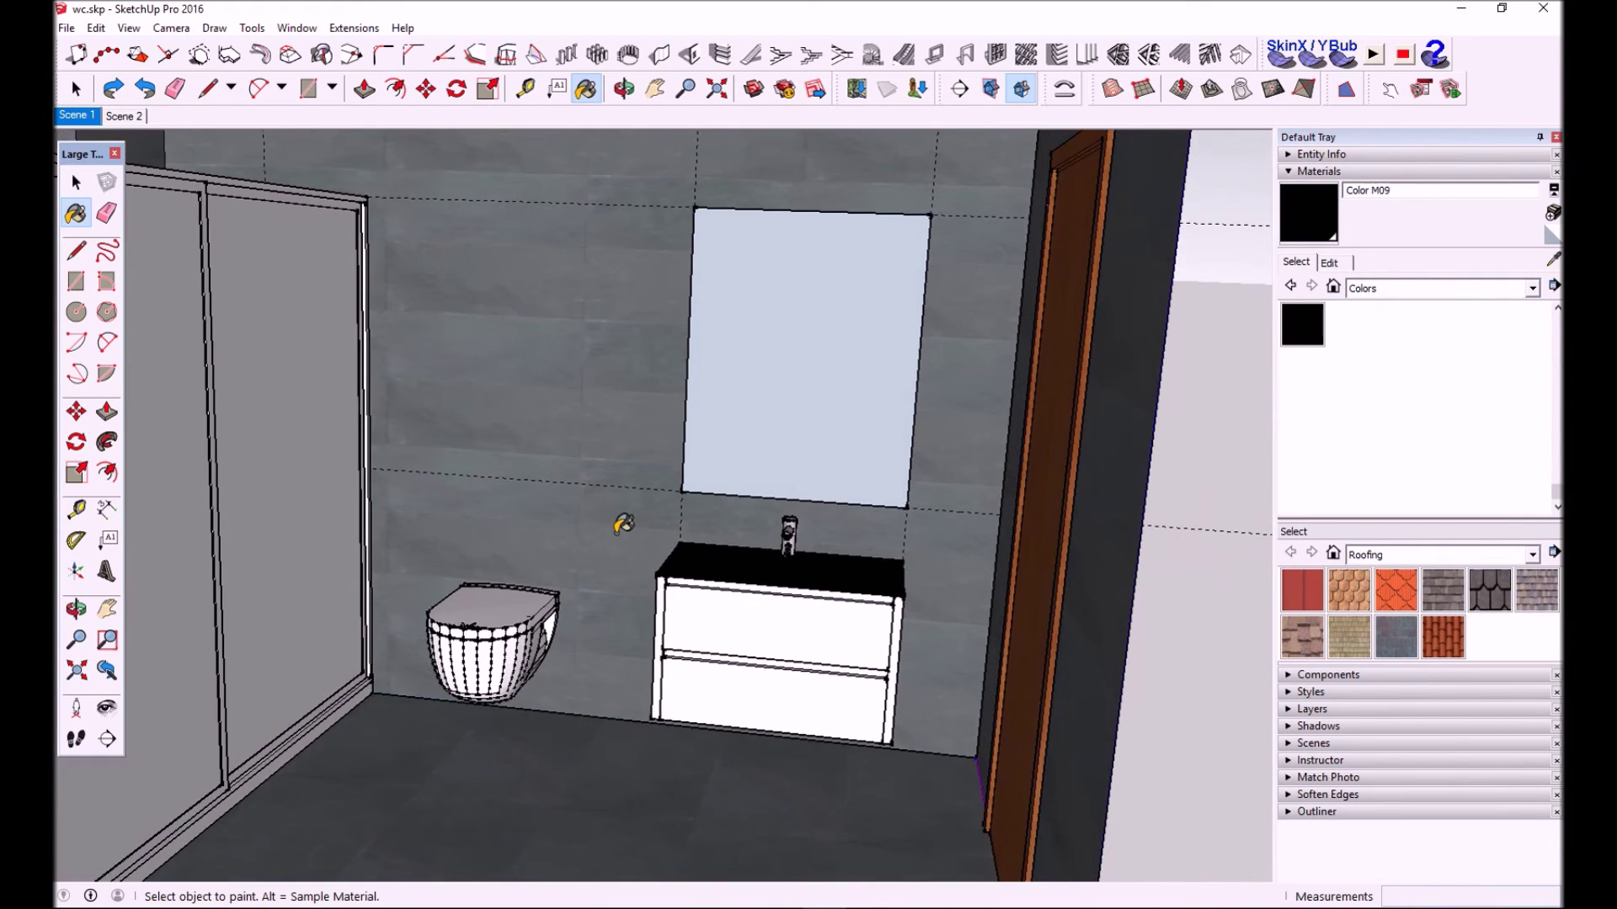
# Paint the vanity's drawer front black with Color M09
pyautogui.scroll(-3, 624, 524)
pyautogui.moveTo(623, 524)
pyautogui.mouseDown(button='middle')
pyautogui.moveTo(758, 548)
pyautogui.moveTo(830, 675)
pyautogui.moveTo(837, 758)
pyautogui.mouseUp(button='middle')
pyautogui.scroll(3, 758, 547)
pyautogui.scroll(2, 805, 571)
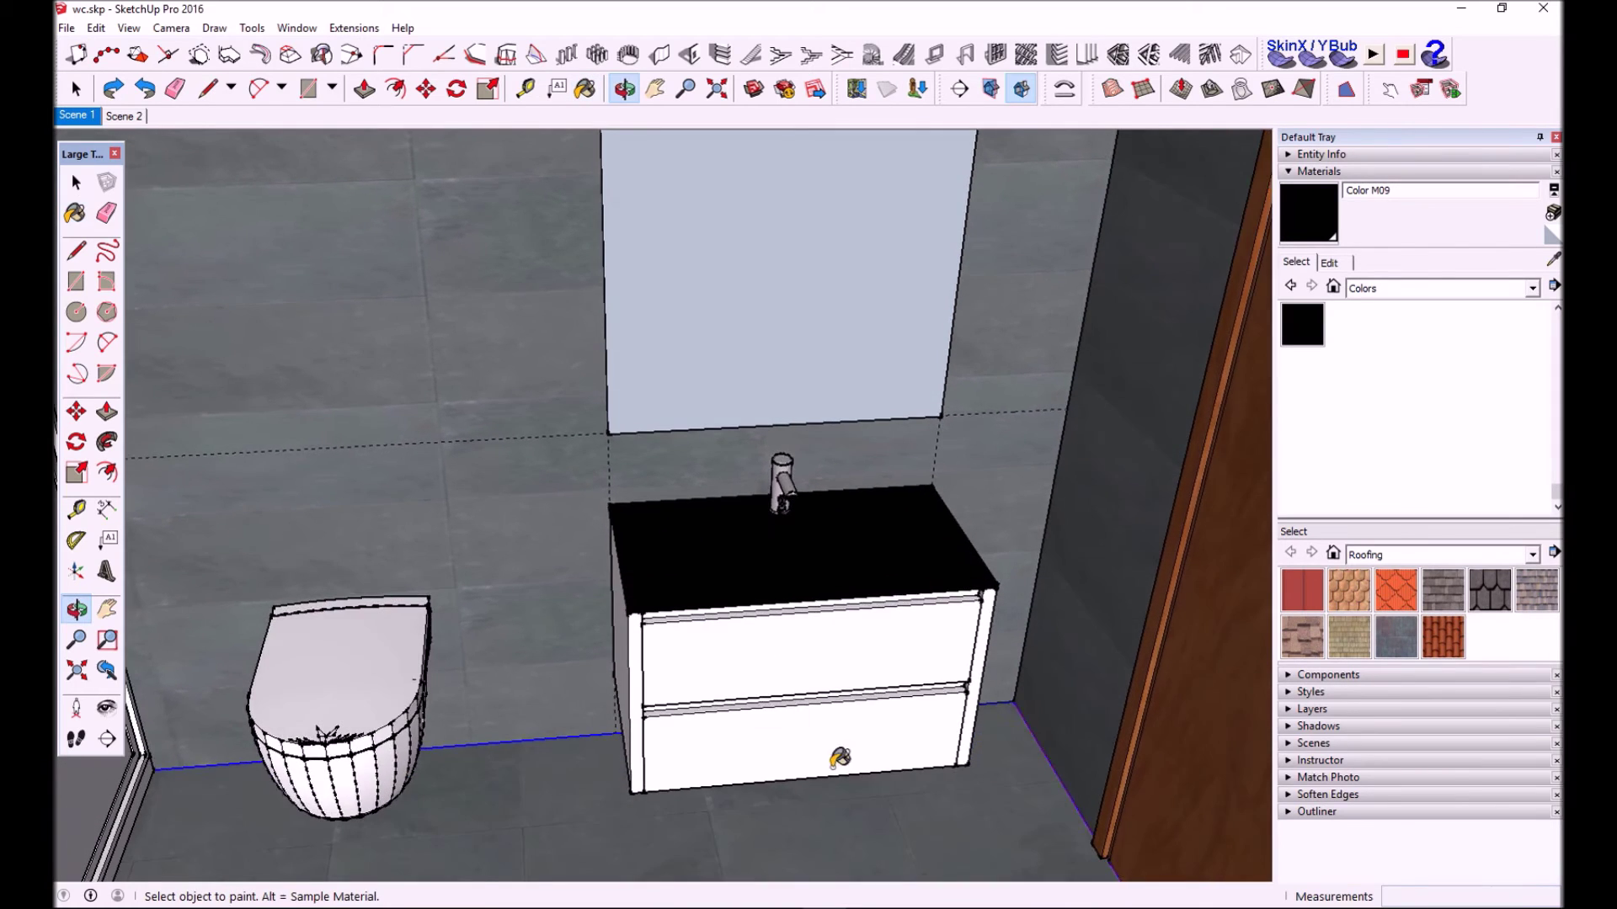
pyautogui.scroll(3, 856, 553)
pyautogui.scroll(2, 868, 583)
pyautogui.moveTo(867, 583)
pyautogui.mouseDown(button='middle')
pyautogui.moveTo(718, 621)
pyautogui.moveTo(242, 567)
pyautogui.moveTo(531, 581)
pyautogui.moveTo(797, 527)
pyautogui.moveTo(1013, 364)
pyautogui.moveTo(1021, 560)
pyautogui.moveTo(958, 752)
pyautogui.mouseUp(button='middle')
pyautogui.click(949, 655)
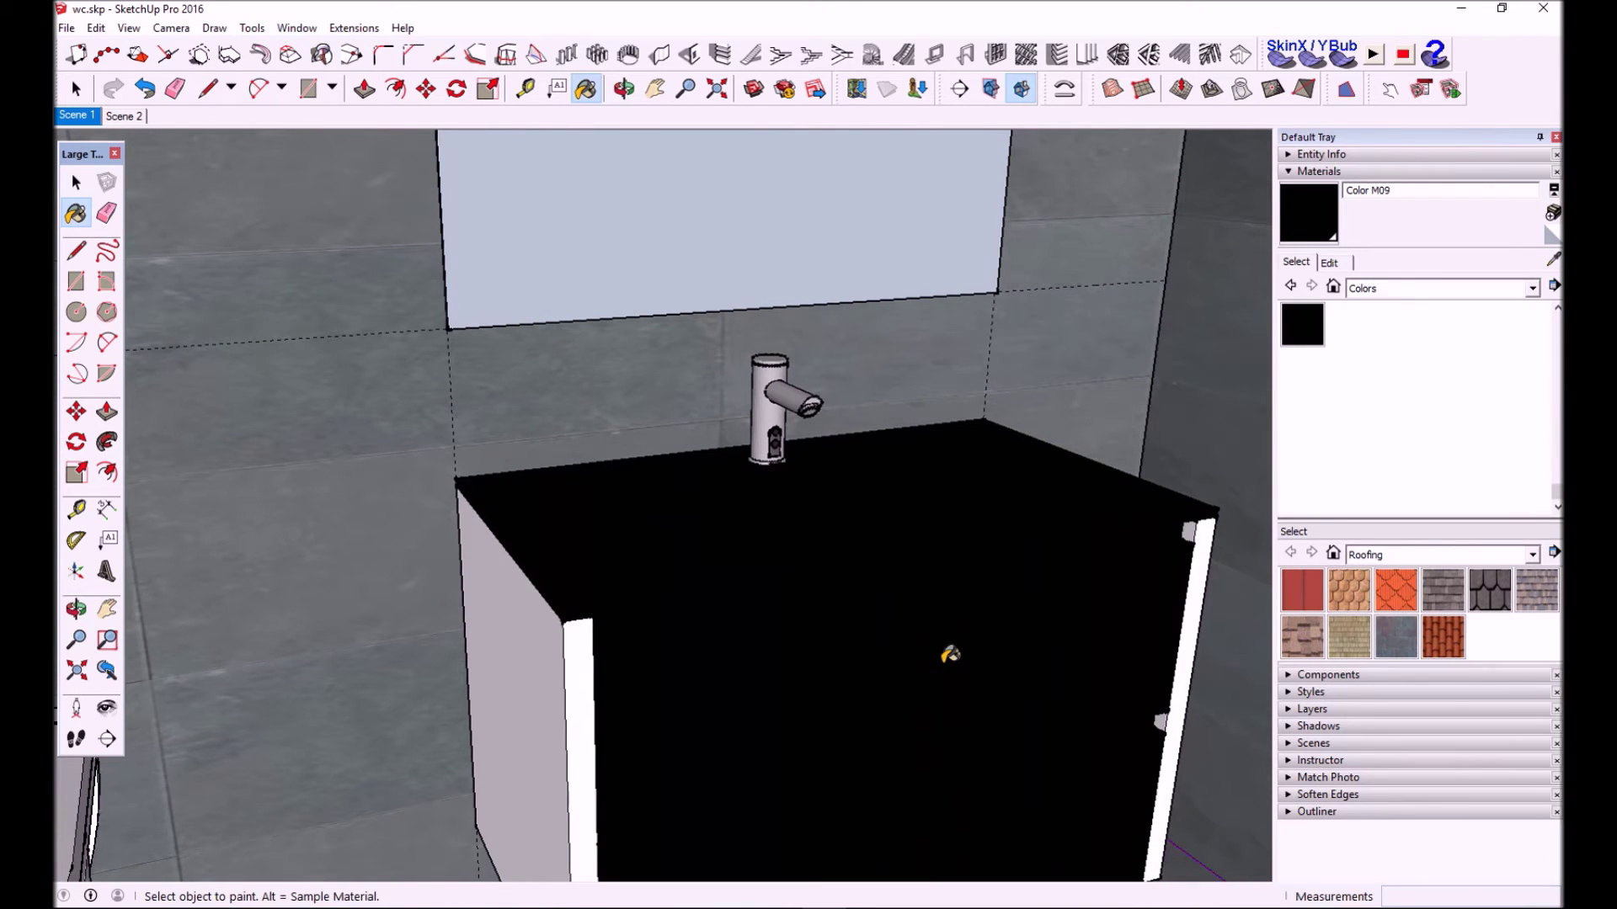
# Orbit from the tiled wall over to the mirror's lower edge
pyautogui.moveTo(949, 655)
pyautogui.mouseDown(button='middle')
pyautogui.moveTo(834, 531)
pyautogui.moveTo(269, 613)
pyautogui.moveTo(696, 679)
pyautogui.mouseUp(button='middle')
pyautogui.scroll(-2, 678, 660)
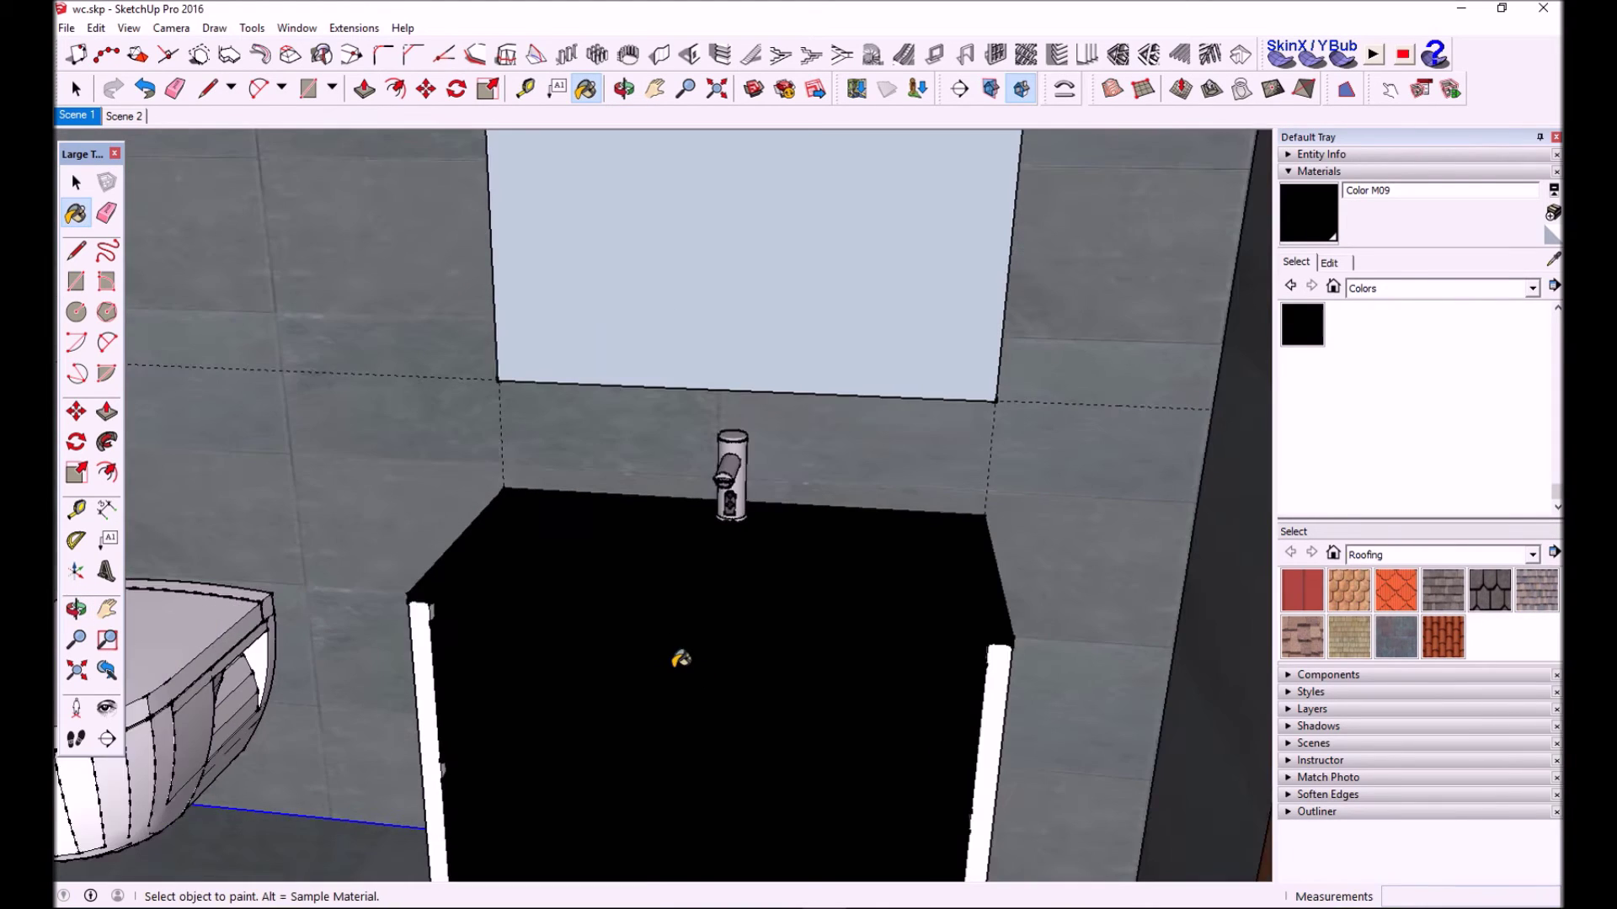
pyautogui.scroll(-2, 544, 427)
pyautogui.moveTo(543, 427); pyautogui.dragTo(859, 431, button='middle')
pyautogui.scroll(3, 541, 253)
pyautogui.scroll(3, 603, 371)
pyautogui.scroll(2, 606, 376)
pyautogui.moveTo(606, 376)
pyautogui.mouseDown(button='middle')
pyautogui.moveTo(715, 379)
pyautogui.moveTo(762, 242)
pyautogui.mouseUp(button='middle')
pyautogui.moveTo(691, 688)
pyautogui.mouseDown(button='middle')
pyautogui.moveTo(693, 563)
pyautogui.moveTo(734, 476)
pyautogui.moveTo(704, 307)
pyautogui.moveTo(704, 188)
pyautogui.moveTo(711, 245)
pyautogui.moveTo(721, 182)
pyautogui.mouseUp(button='middle')
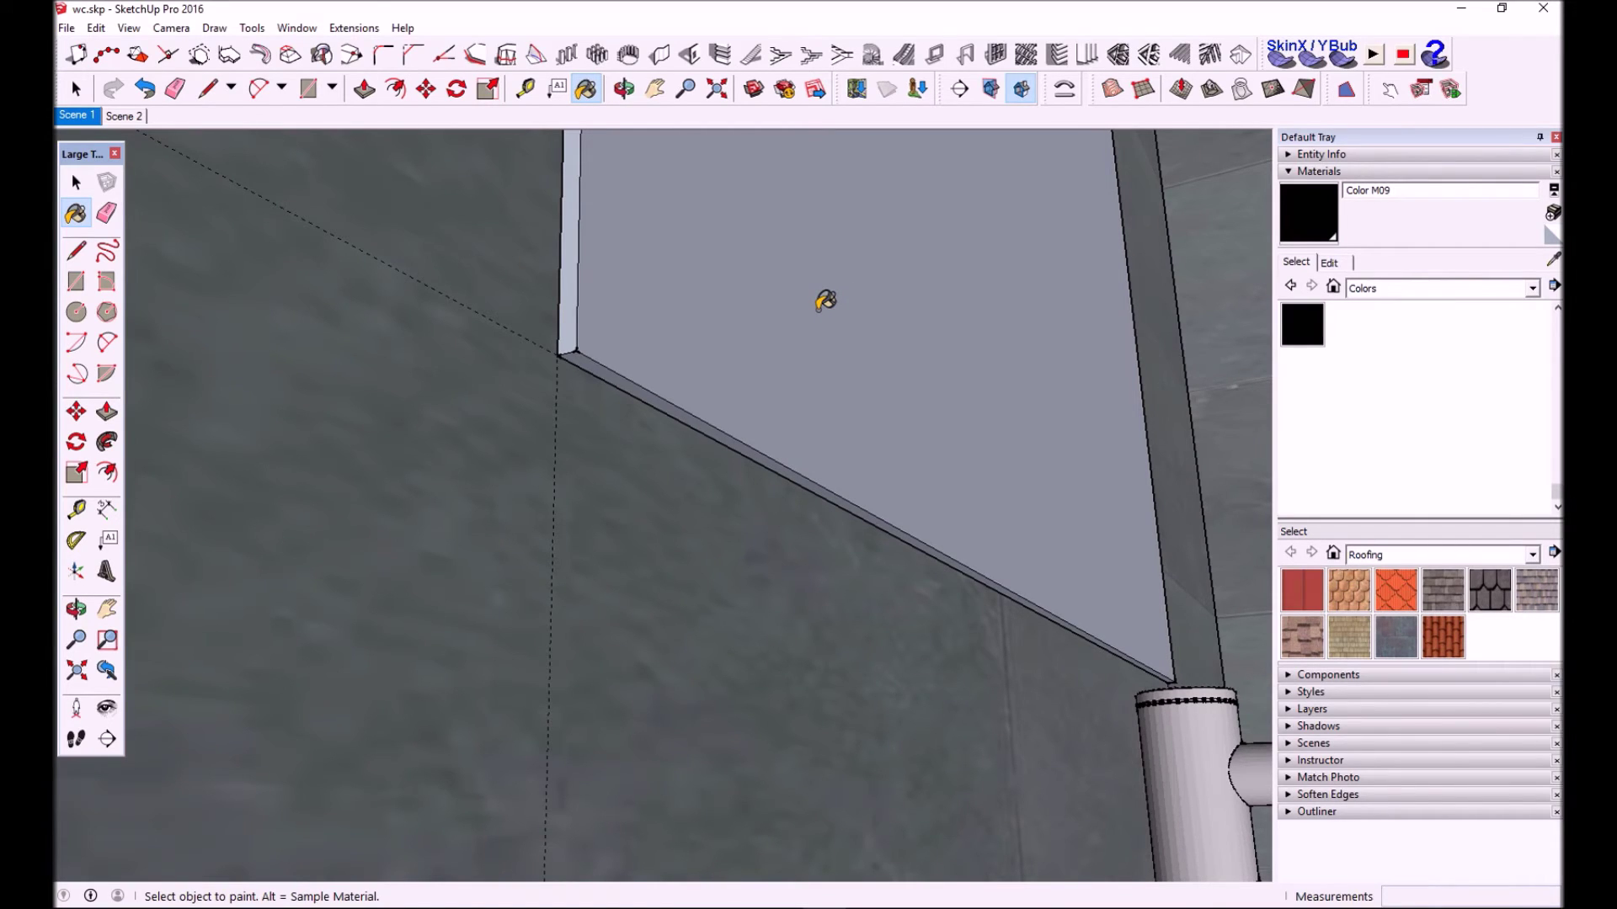
# Open the mirror group and pick Mirror 01 from Glass and Mirrors
pyautogui.click(82, 182)
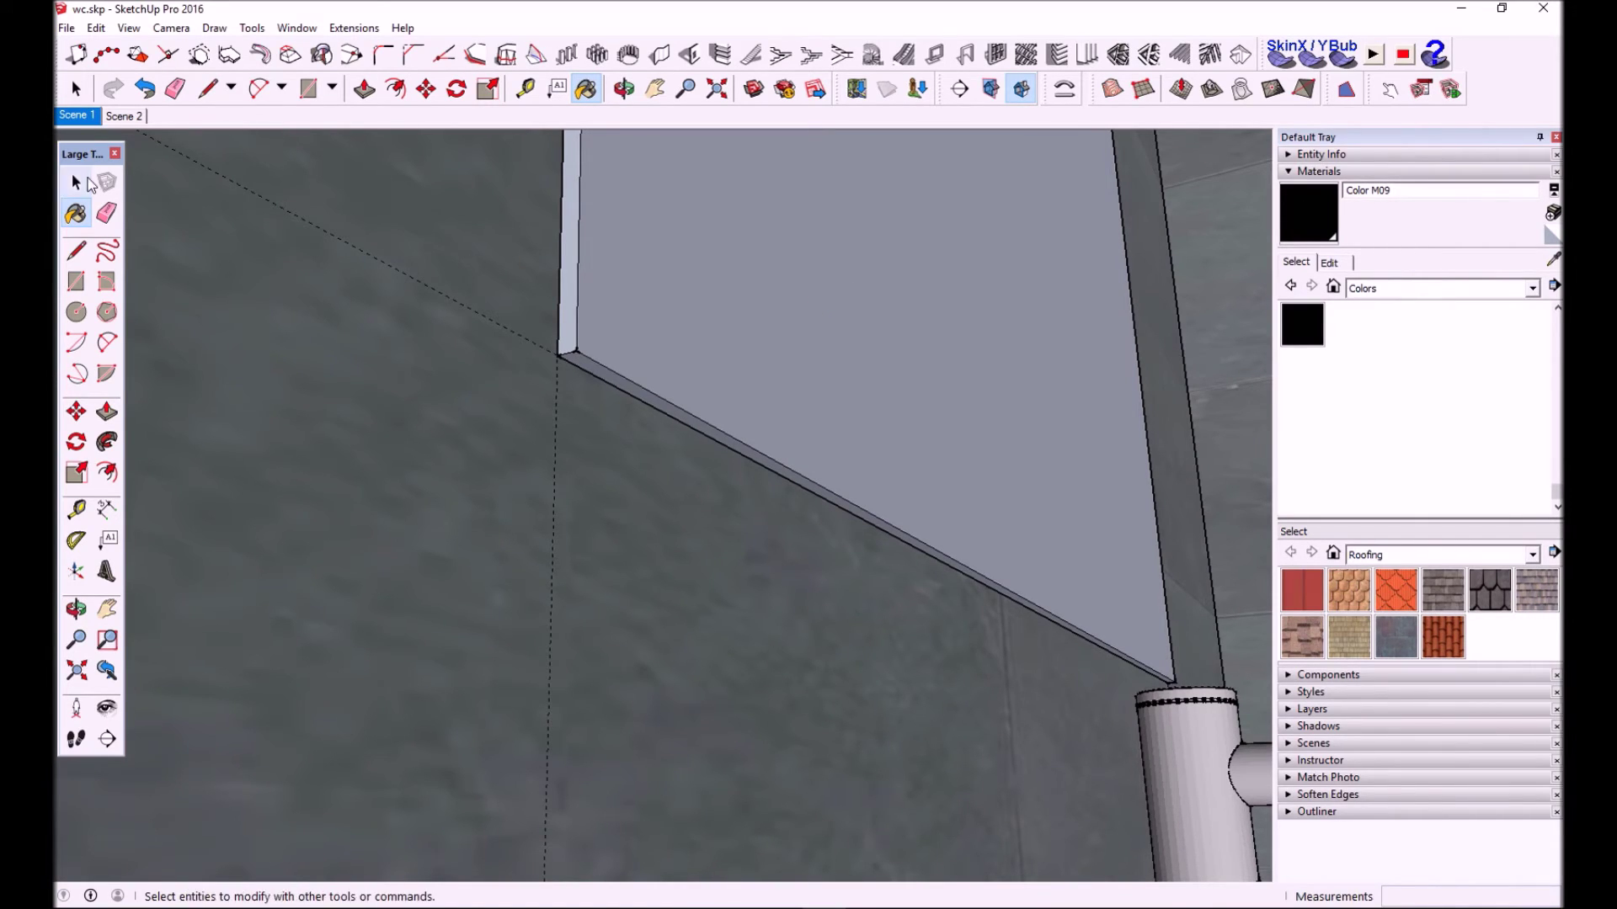
pyautogui.doubleClick(858, 393)
pyautogui.click(1427, 287)
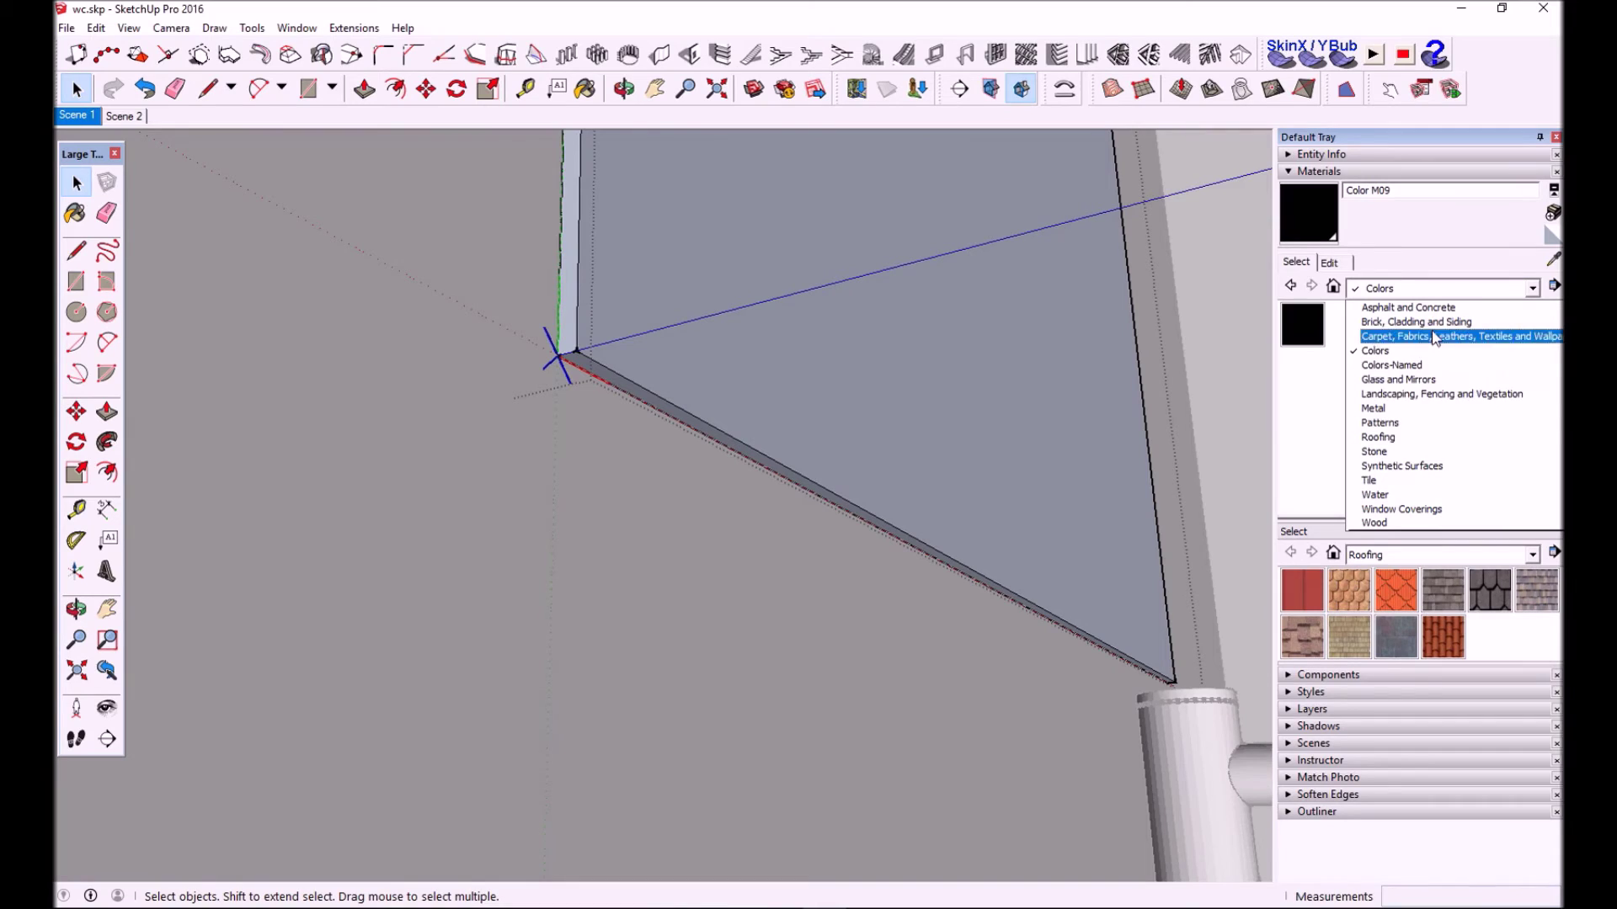
pyautogui.click(1398, 379)
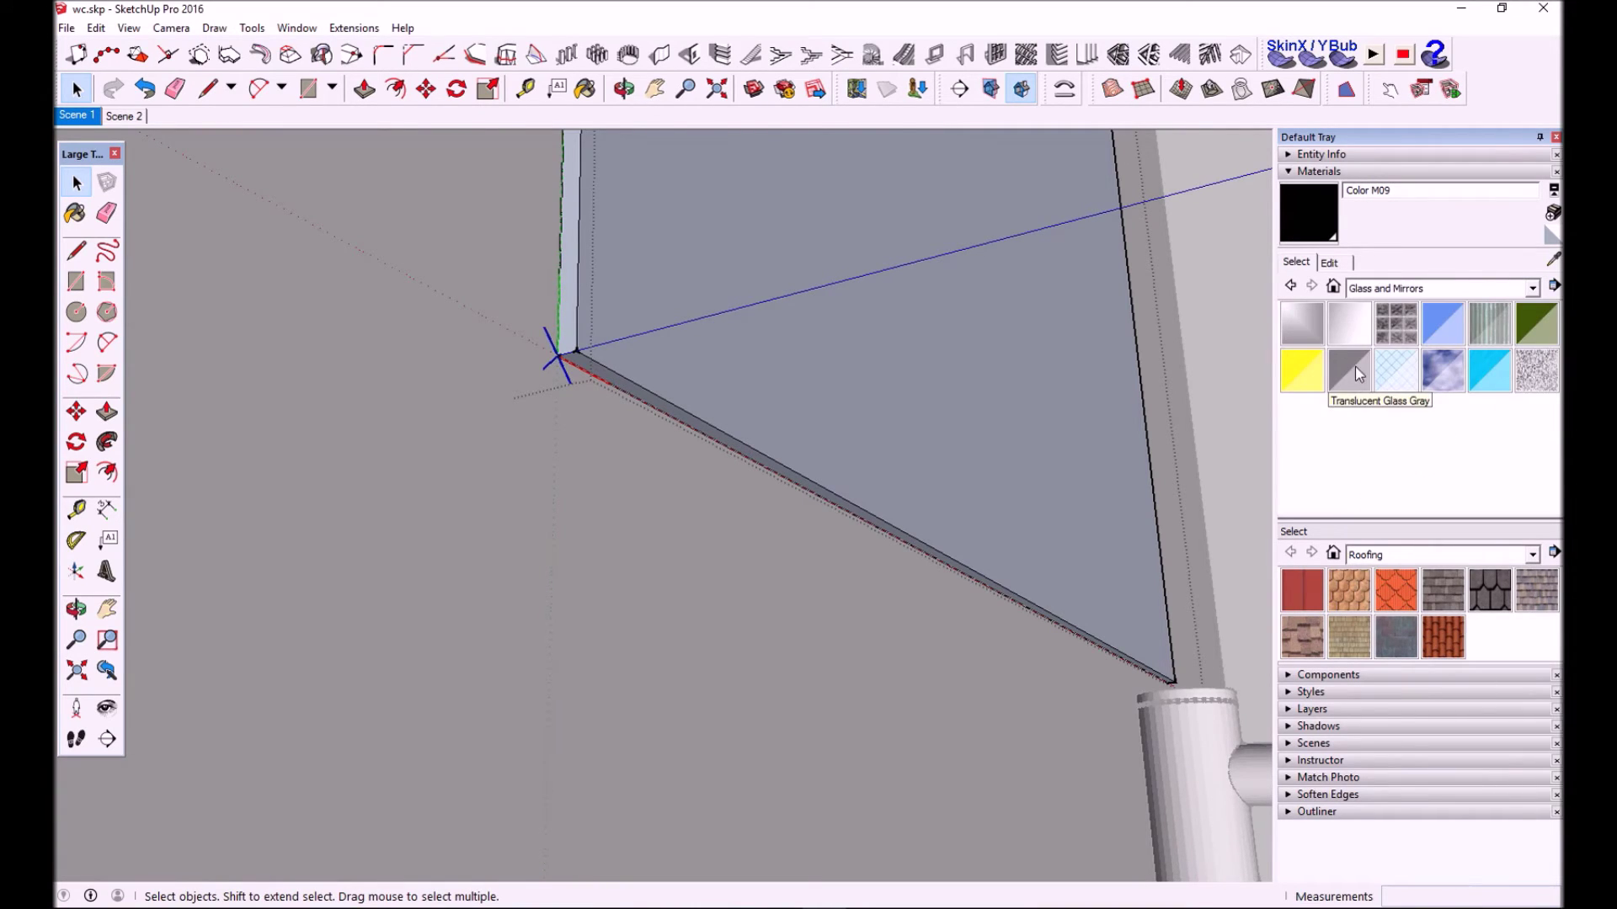
pyautogui.click(1295, 323)
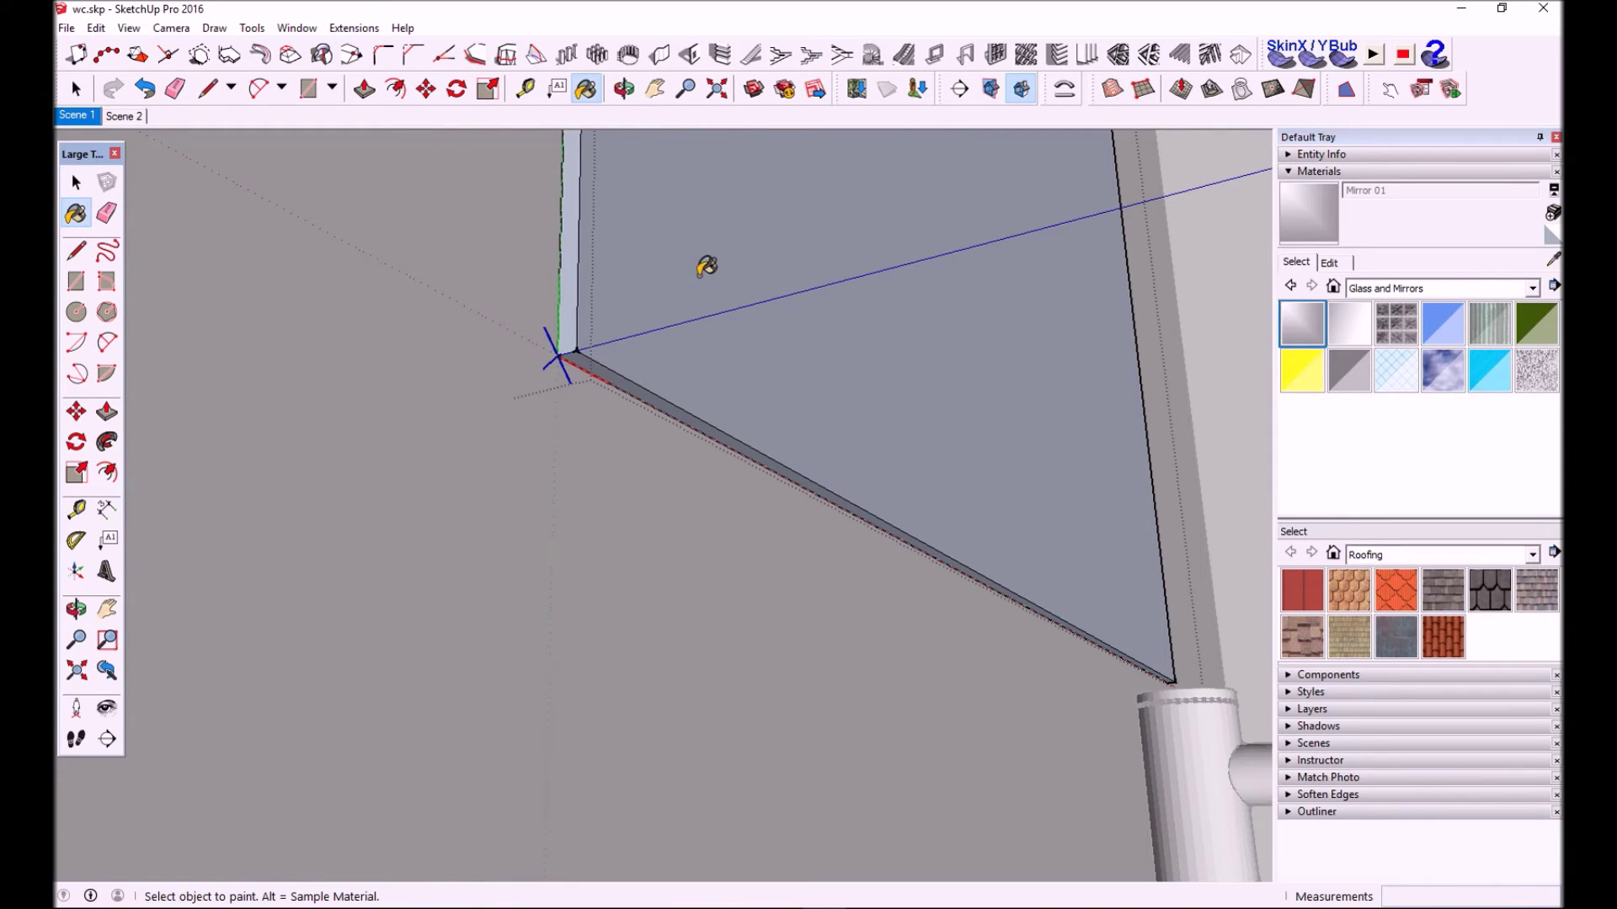
# Paint the mirror face with Mirror 01
pyautogui.click(77, 183)
pyautogui.press('b')
pyautogui.click(672, 261)
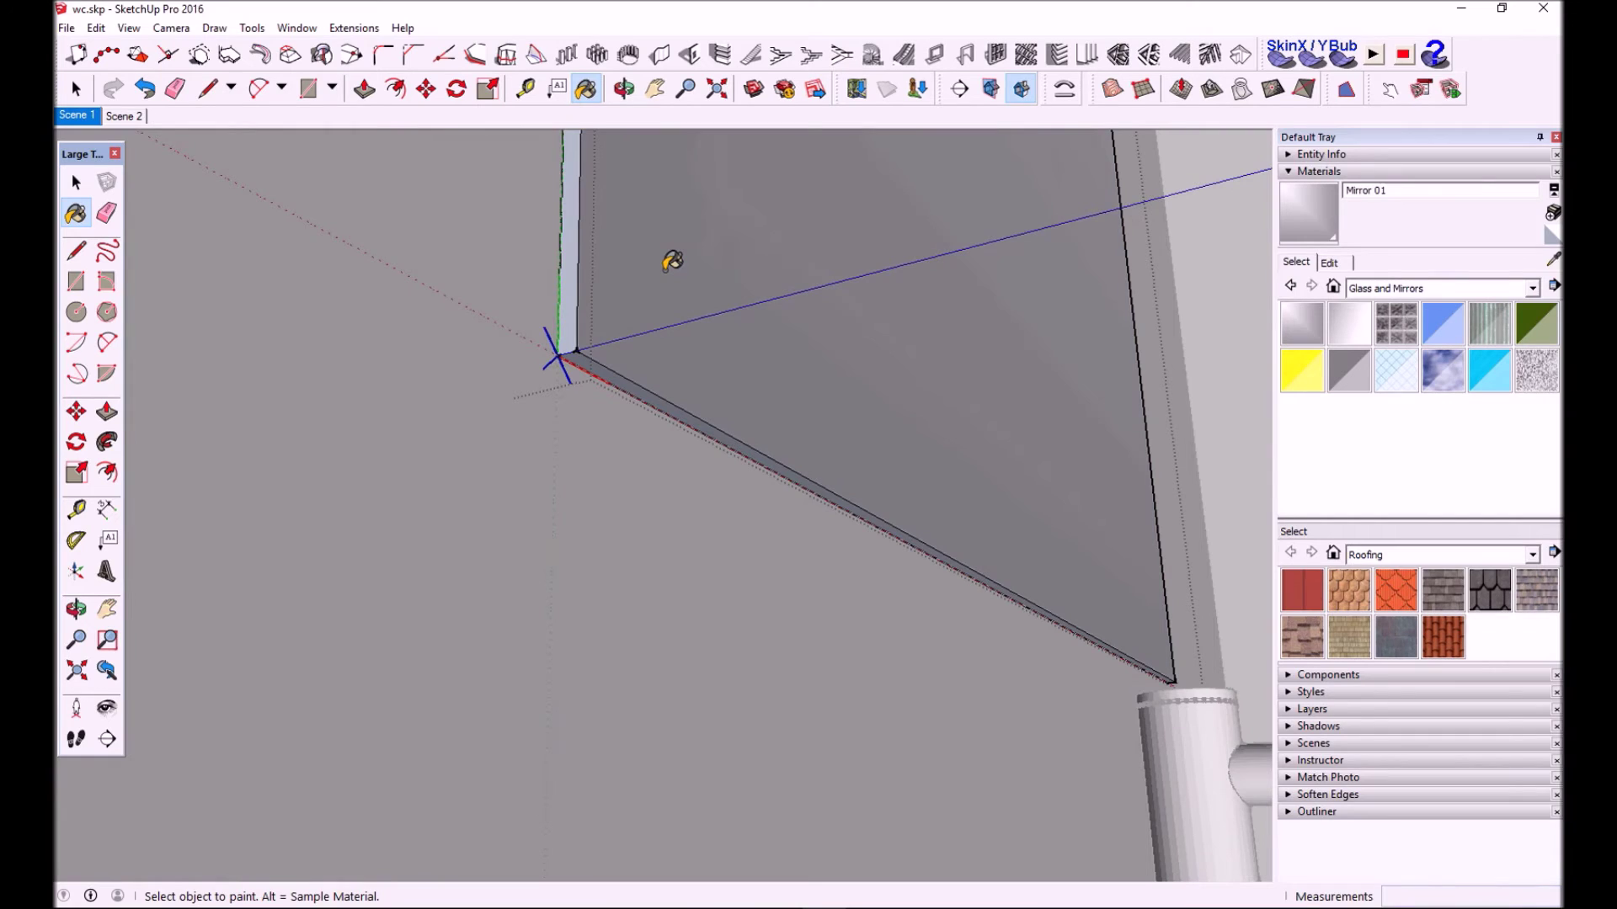
pyautogui.moveTo(613, 261)
pyautogui.mouseDown(button='middle')
pyautogui.moveTo(703, 248)
pyautogui.moveTo(1003, 328)
pyautogui.moveTo(855, 390)
pyautogui.moveTo(757, 606)
pyautogui.moveTo(776, 318)
pyautogui.moveTo(668, 361)
pyautogui.moveTo(672, 310)
pyautogui.moveTo(576, 355)
pyautogui.moveTo(642, 400)
pyautogui.mouseUp(button='middle')
pyautogui.scroll(2, 695, 295)
pyautogui.scroll(2, 647, 383)
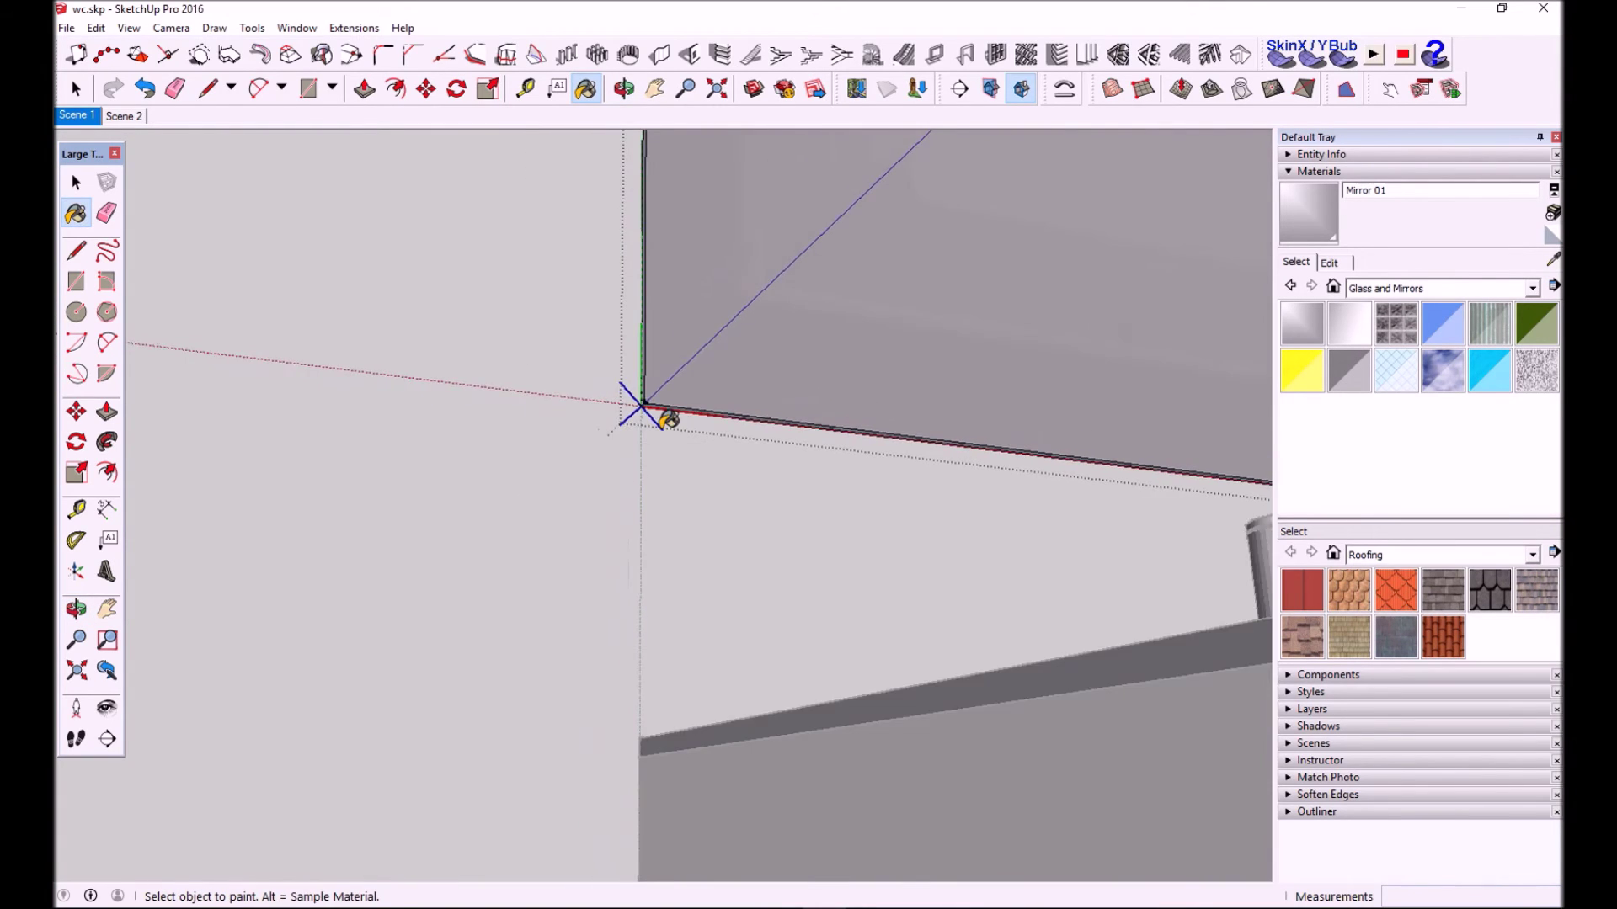
pyautogui.scroll(3, 638, 340)
pyautogui.moveTo(657, 353); pyautogui.dragTo(812, 322, button='middle')
# Select the large mirror face and its bottom and vertical edges
pyautogui.click(76, 183)
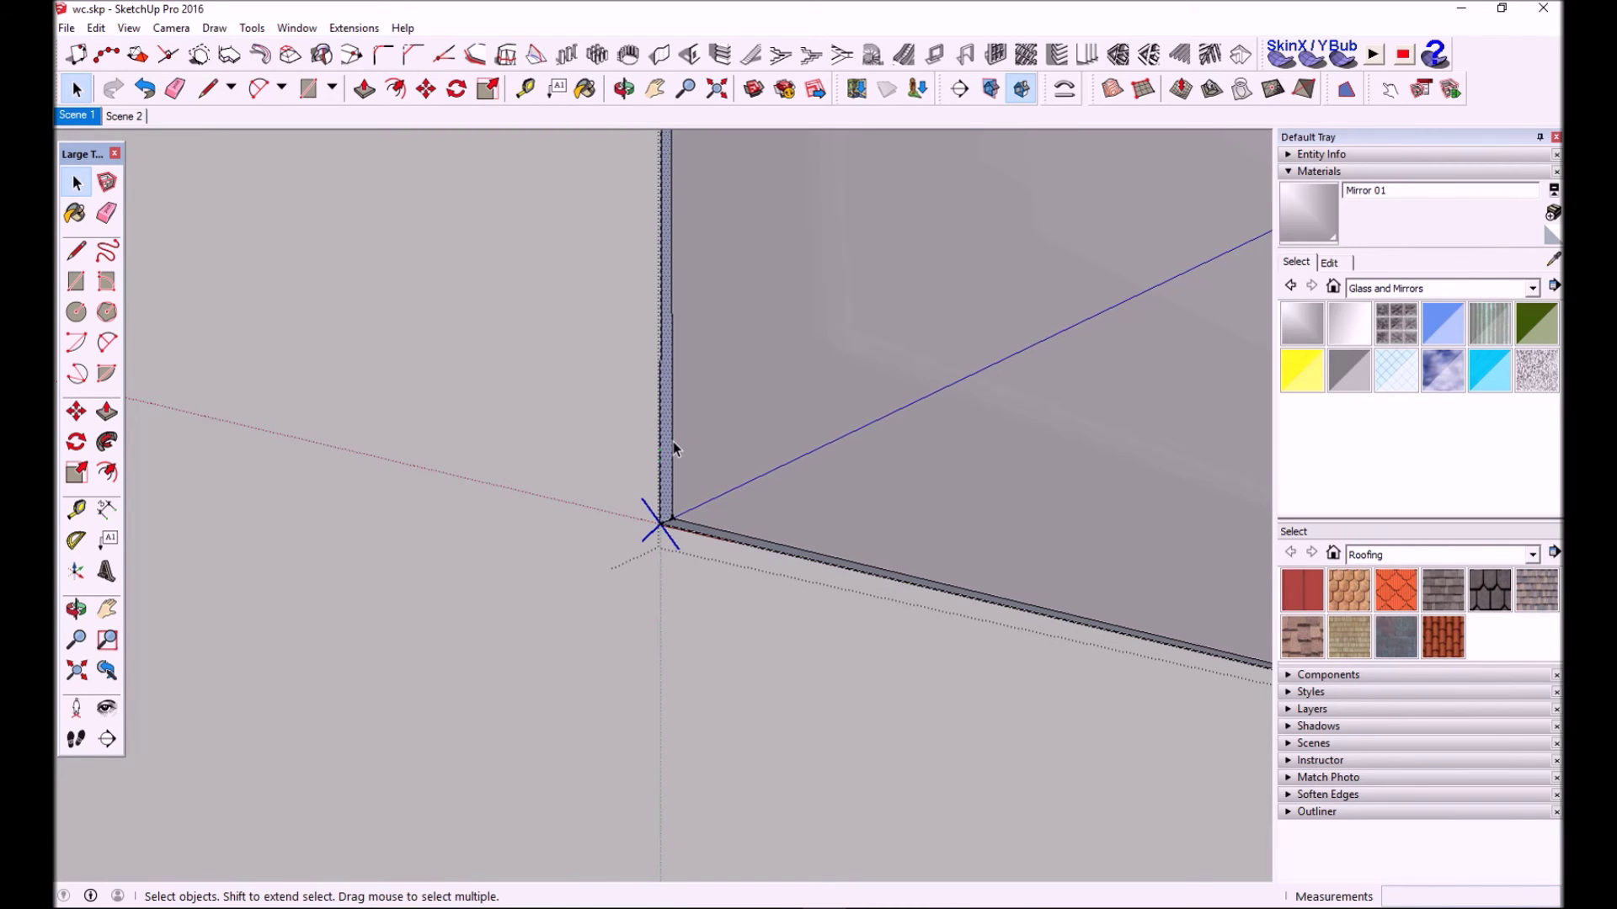
pyautogui.click(684, 504)
pyautogui.click(703, 531)
pyautogui.click(673, 503)
pyautogui.scroll(-3, 681, 516)
pyautogui.scroll(-3, 682, 518)
pyautogui.moveTo(689, 509); pyautogui.dragTo(709, 632, button='middle')
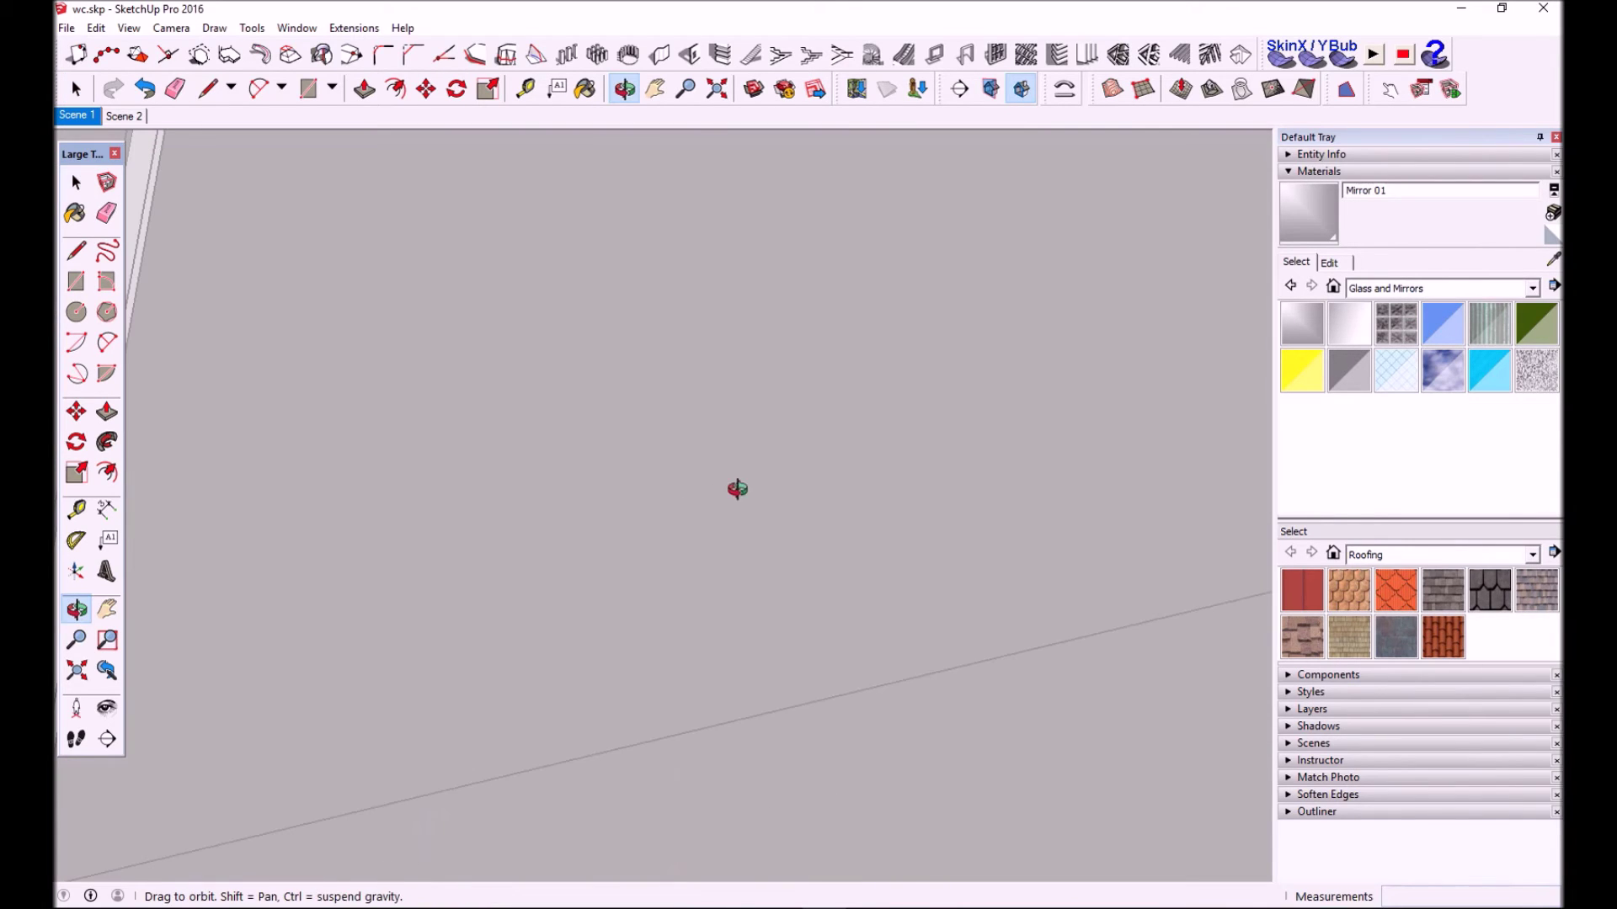
# Orbit out to the whole bathroom and back toward the mirror wall
pyautogui.scroll(-3, 715, 623)
pyautogui.scroll(-3, 722, 617)
pyautogui.moveTo(721, 617)
pyautogui.mouseDown(button='middle')
pyautogui.moveTo(711, 658)
pyautogui.moveTo(886, 805)
pyautogui.mouseUp(button='middle')
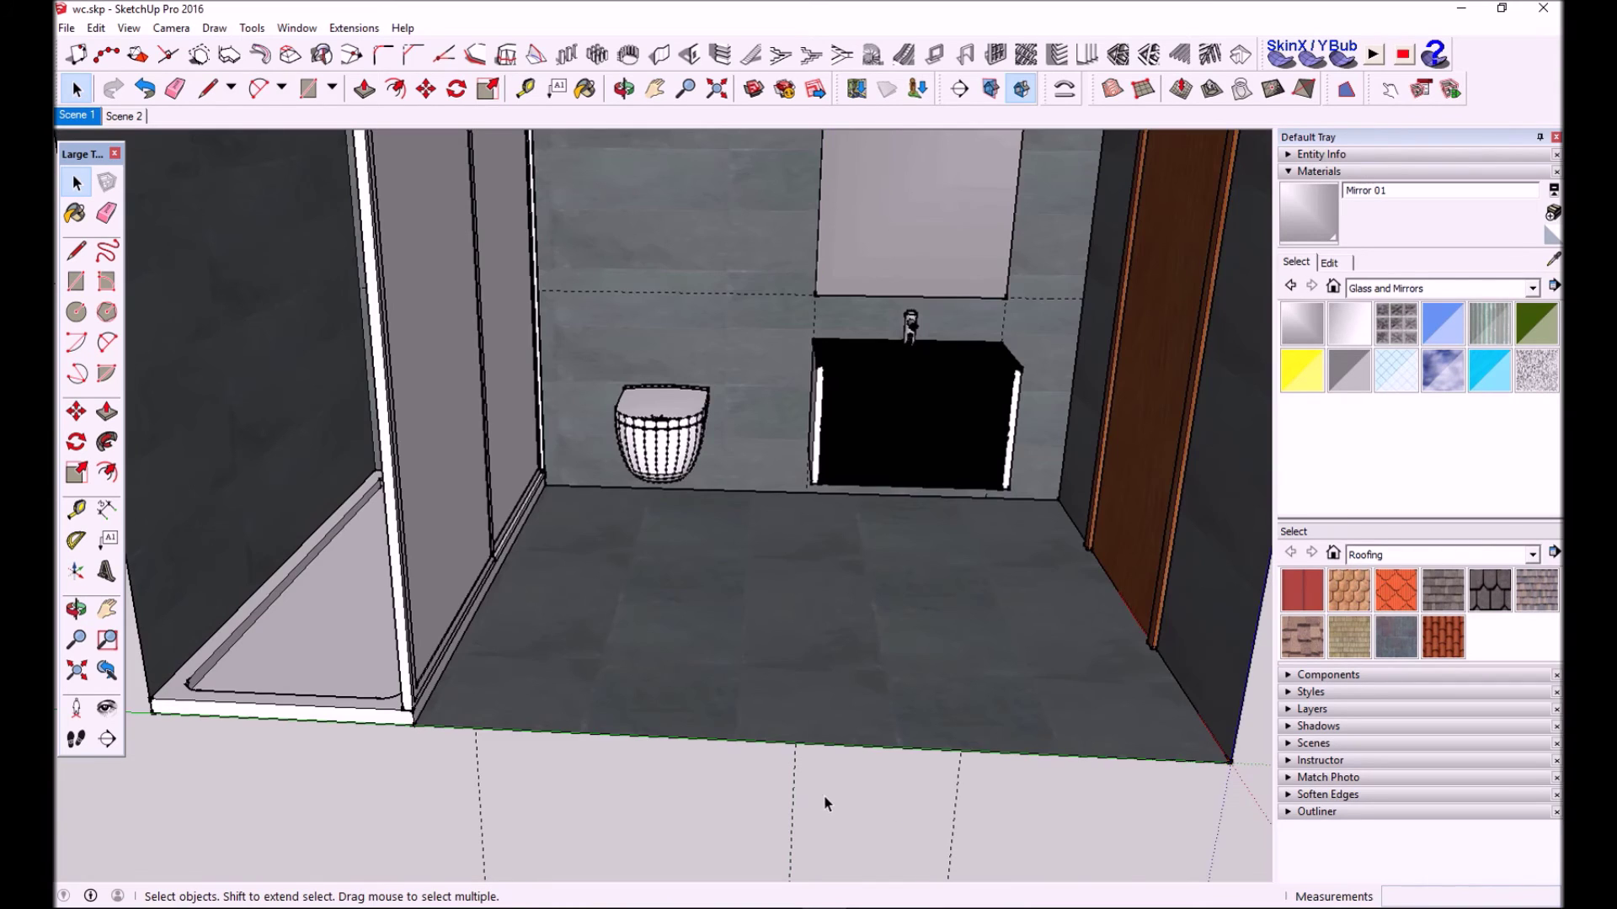
pyautogui.scroll(3, 836, 261)
pyautogui.scroll(3, 813, 354)
pyautogui.moveTo(806, 364)
pyautogui.mouseDown(button='middle')
pyautogui.moveTo(534, 382)
pyautogui.moveTo(898, 336)
pyautogui.moveTo(927, 212)
pyautogui.mouseUp(button='middle')
# Repaint the mirror surface with Mirror 01 and check the result
pyautogui.click(1302, 324)
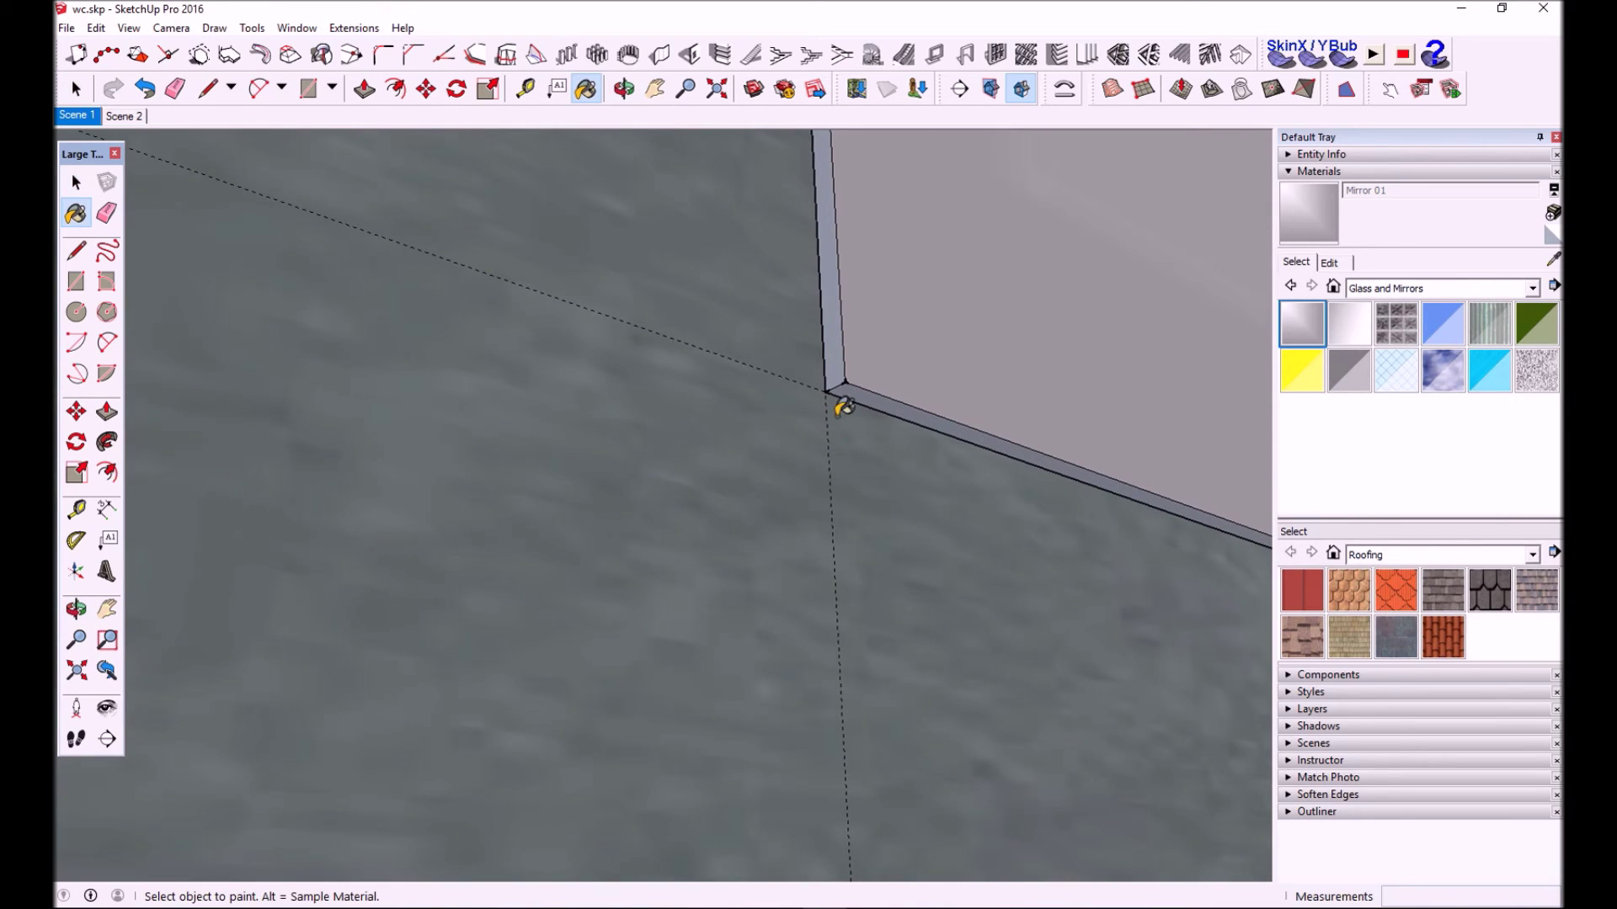
pyautogui.click(877, 337)
pyautogui.moveTo(856, 376)
pyautogui.mouseDown(button='middle')
pyautogui.moveTo(821, 394)
pyautogui.moveTo(859, 314)
pyautogui.moveTo(859, 144)
pyautogui.moveTo(822, 245)
pyautogui.moveTo(192, 549)
pyautogui.moveTo(553, 480)
pyautogui.moveTo(762, 502)
pyautogui.moveTo(839, 580)
pyautogui.moveTo(606, 600)
pyautogui.moveTo(620, 598)
pyautogui.mouseUp(button='middle')
pyautogui.scroll(-2, 553, 480)
pyautogui.scroll(-5, 840, 580)
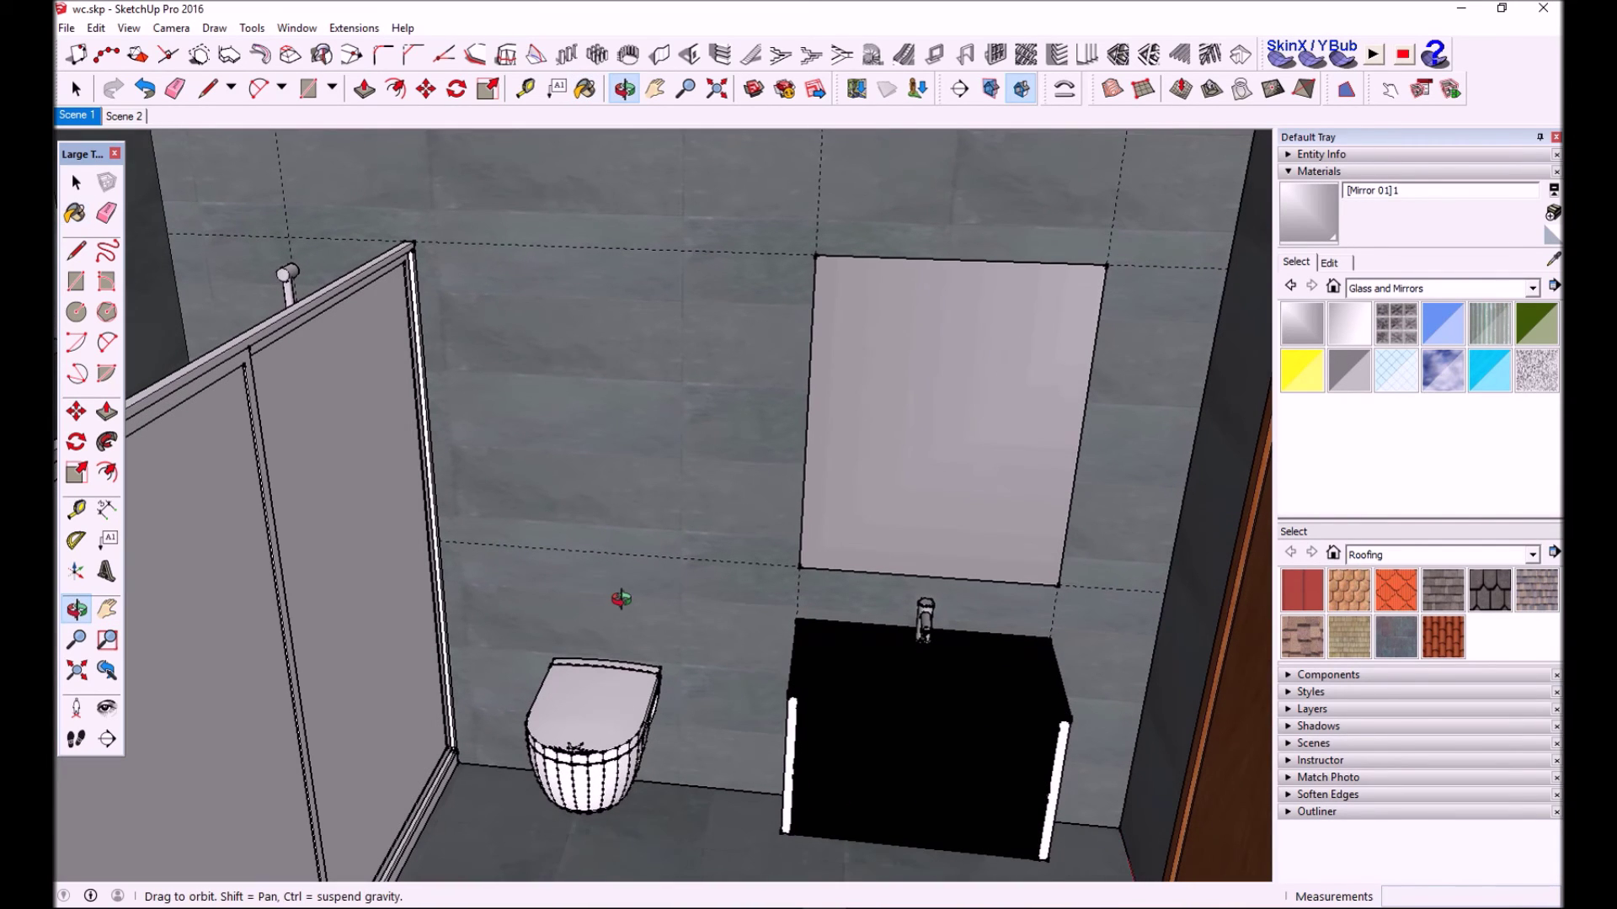
pyautogui.scroll(2, 296, 330)
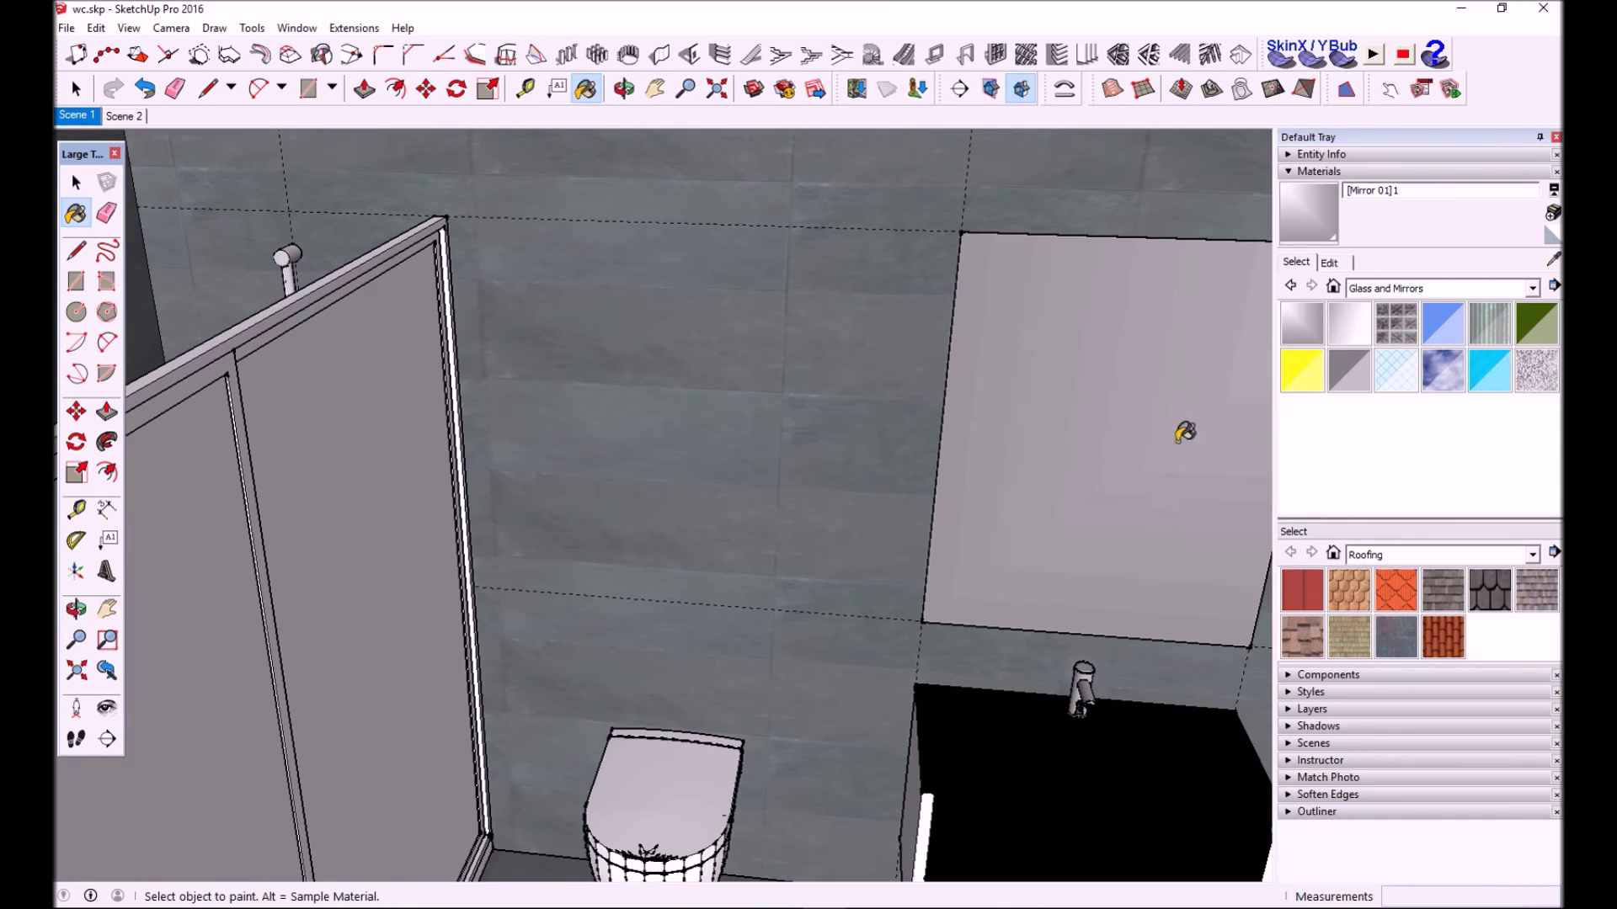
pyautogui.scroll(-1, 1002, 685)
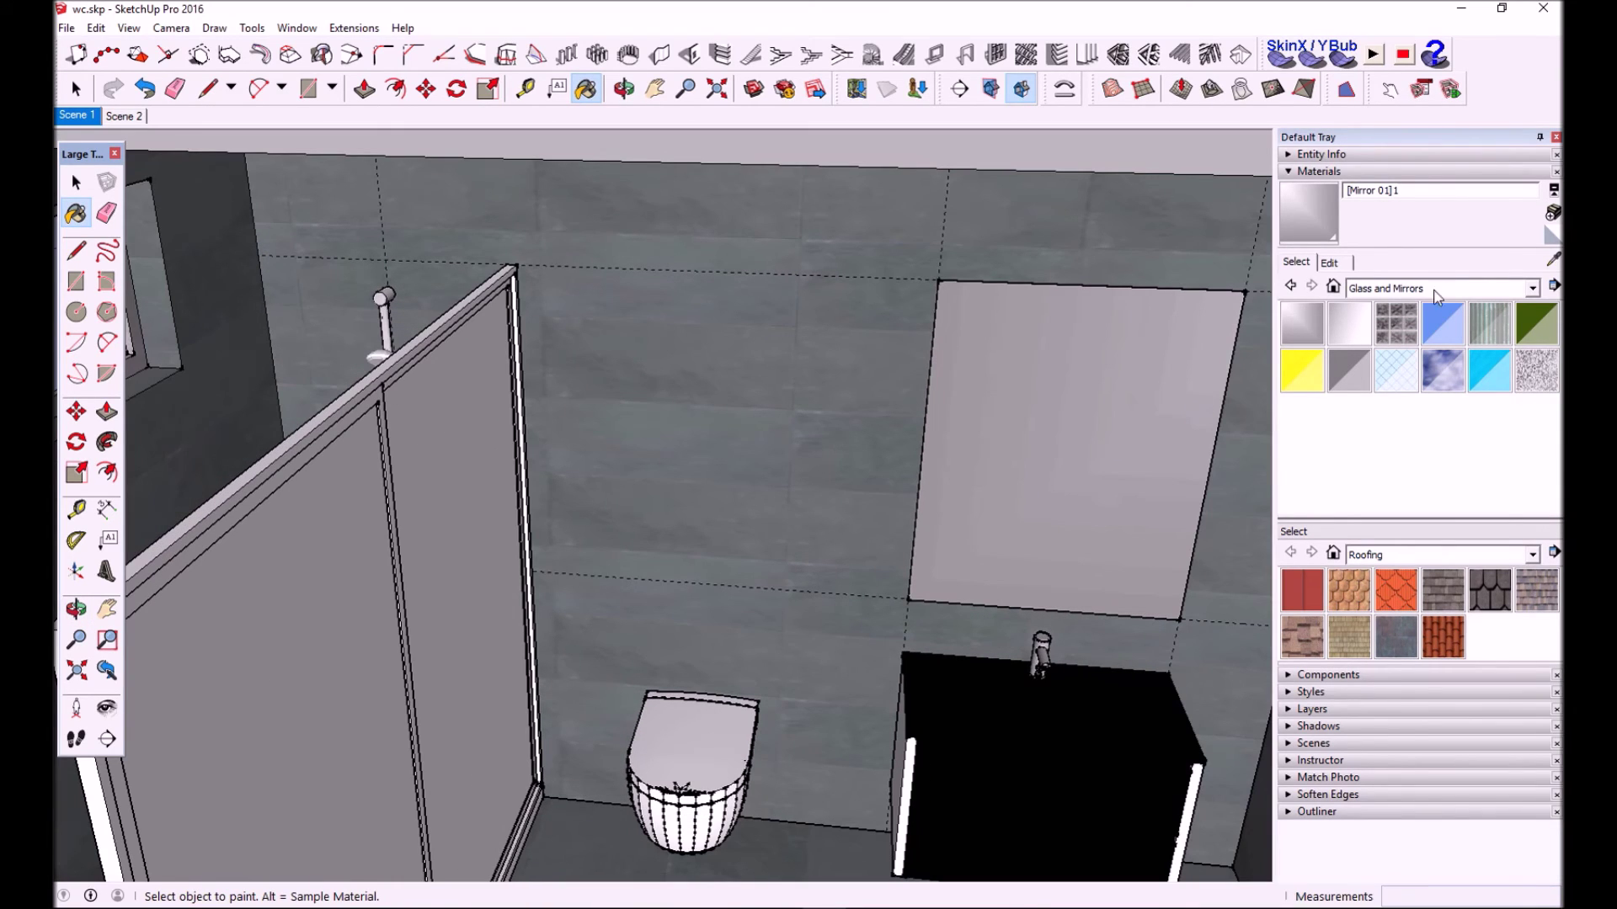
# Paint both shower glass panels with Translucent Glass Blue
pyautogui.click(1442, 324)
pyautogui.click(320, 632)
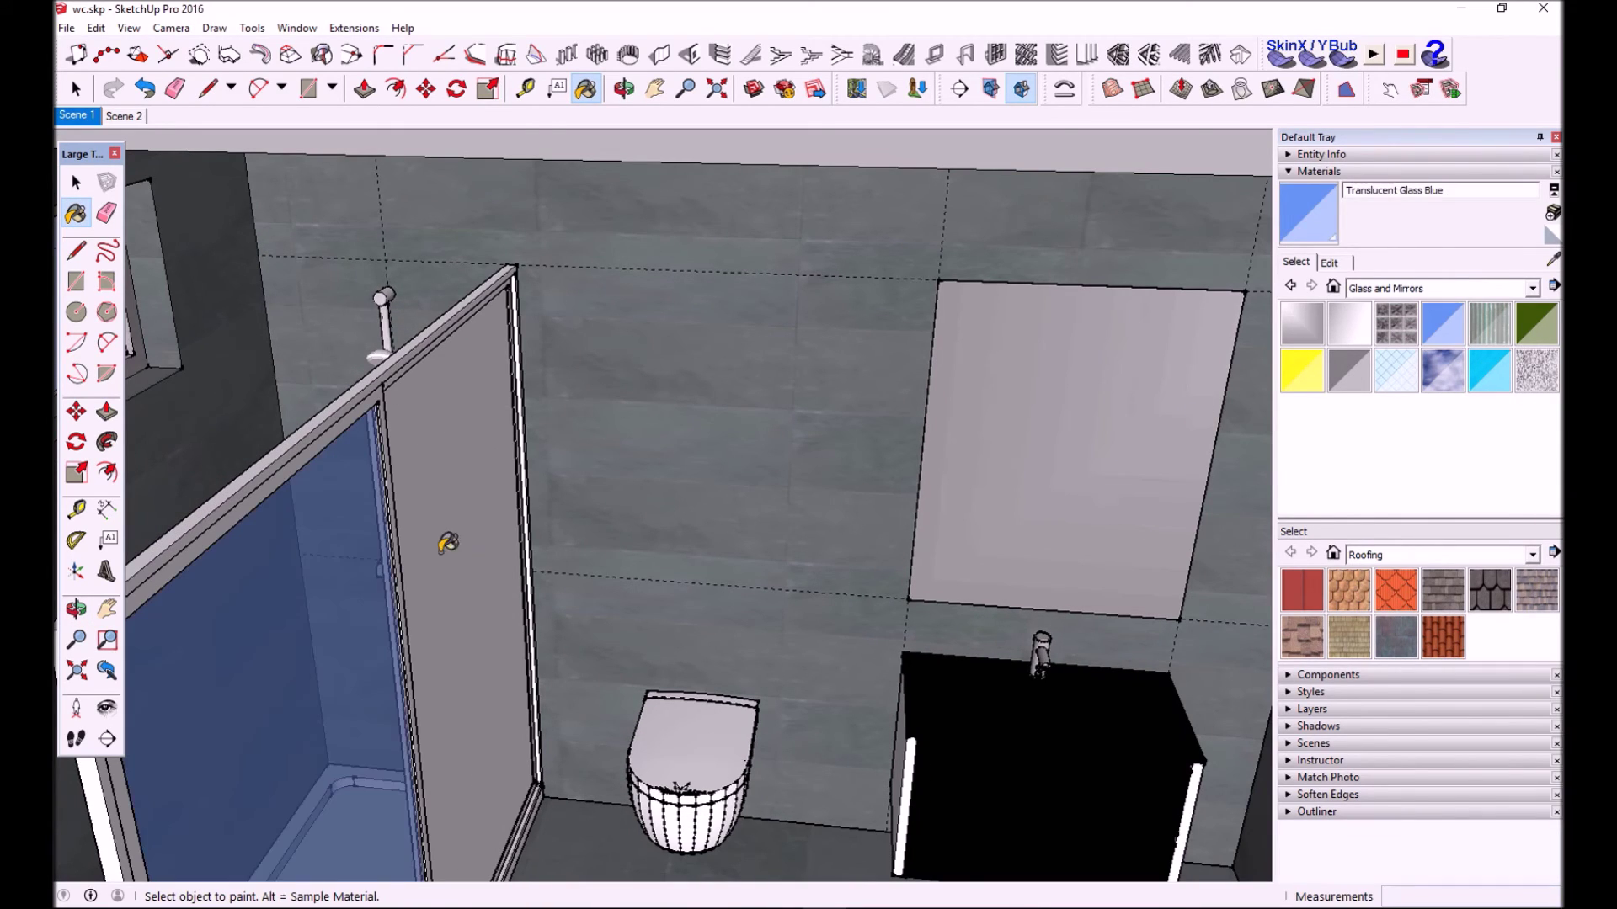
pyautogui.click(457, 687)
pyautogui.moveTo(361, 469); pyautogui.dragTo(455, 379, button='middle')
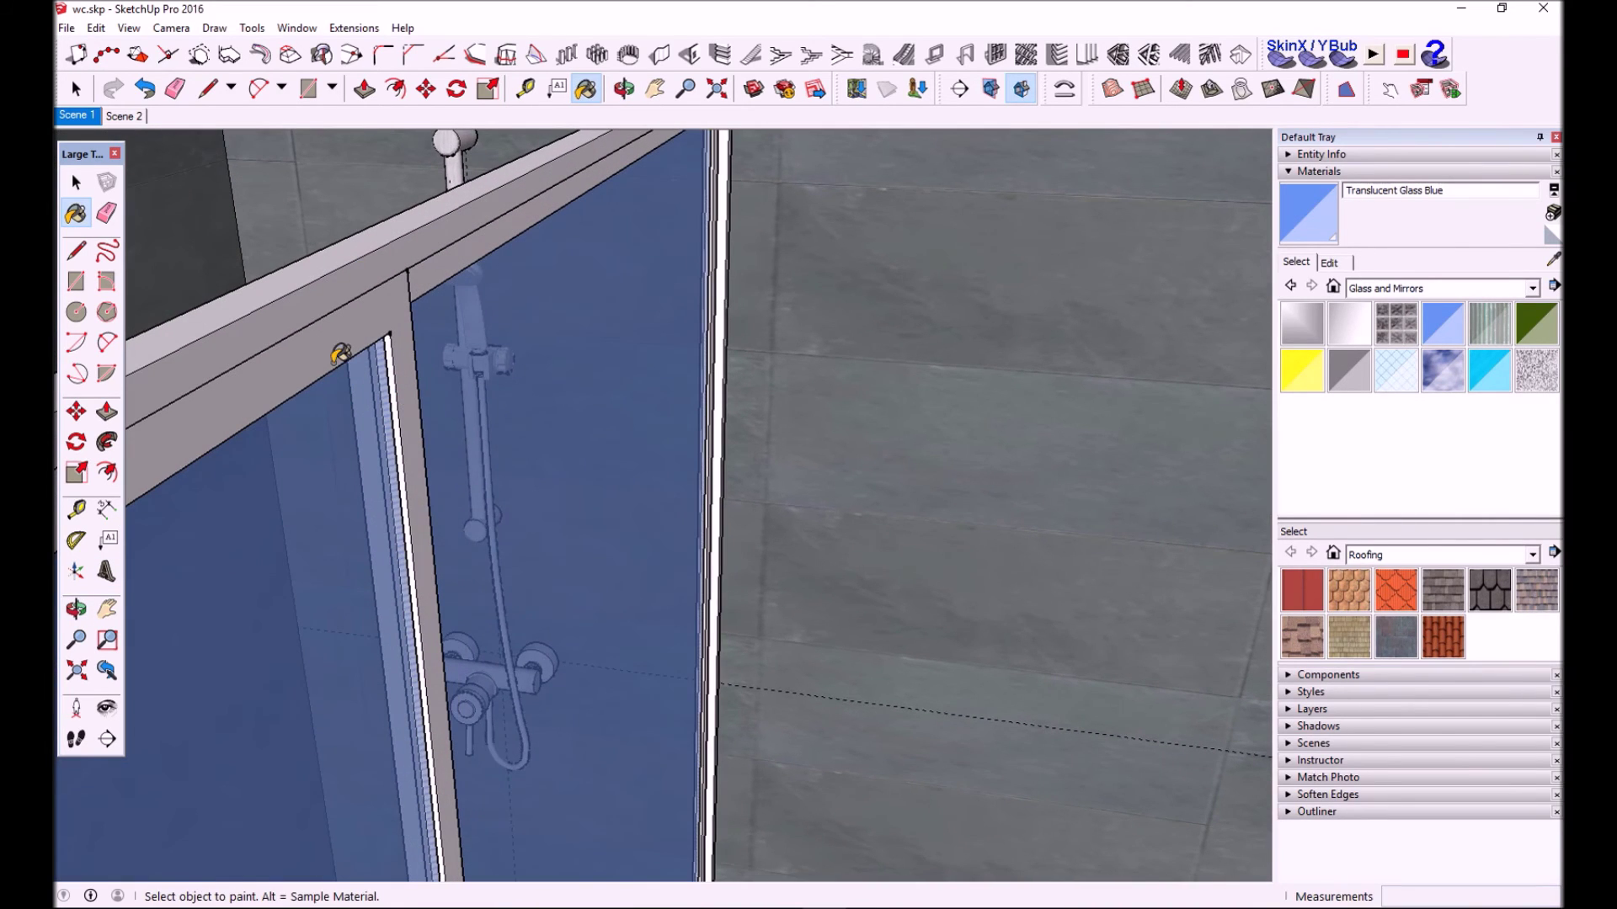
# Paint the shower door frame and top rail with Metal > Steel Brushed Stainless
pyautogui.click(1397, 288)
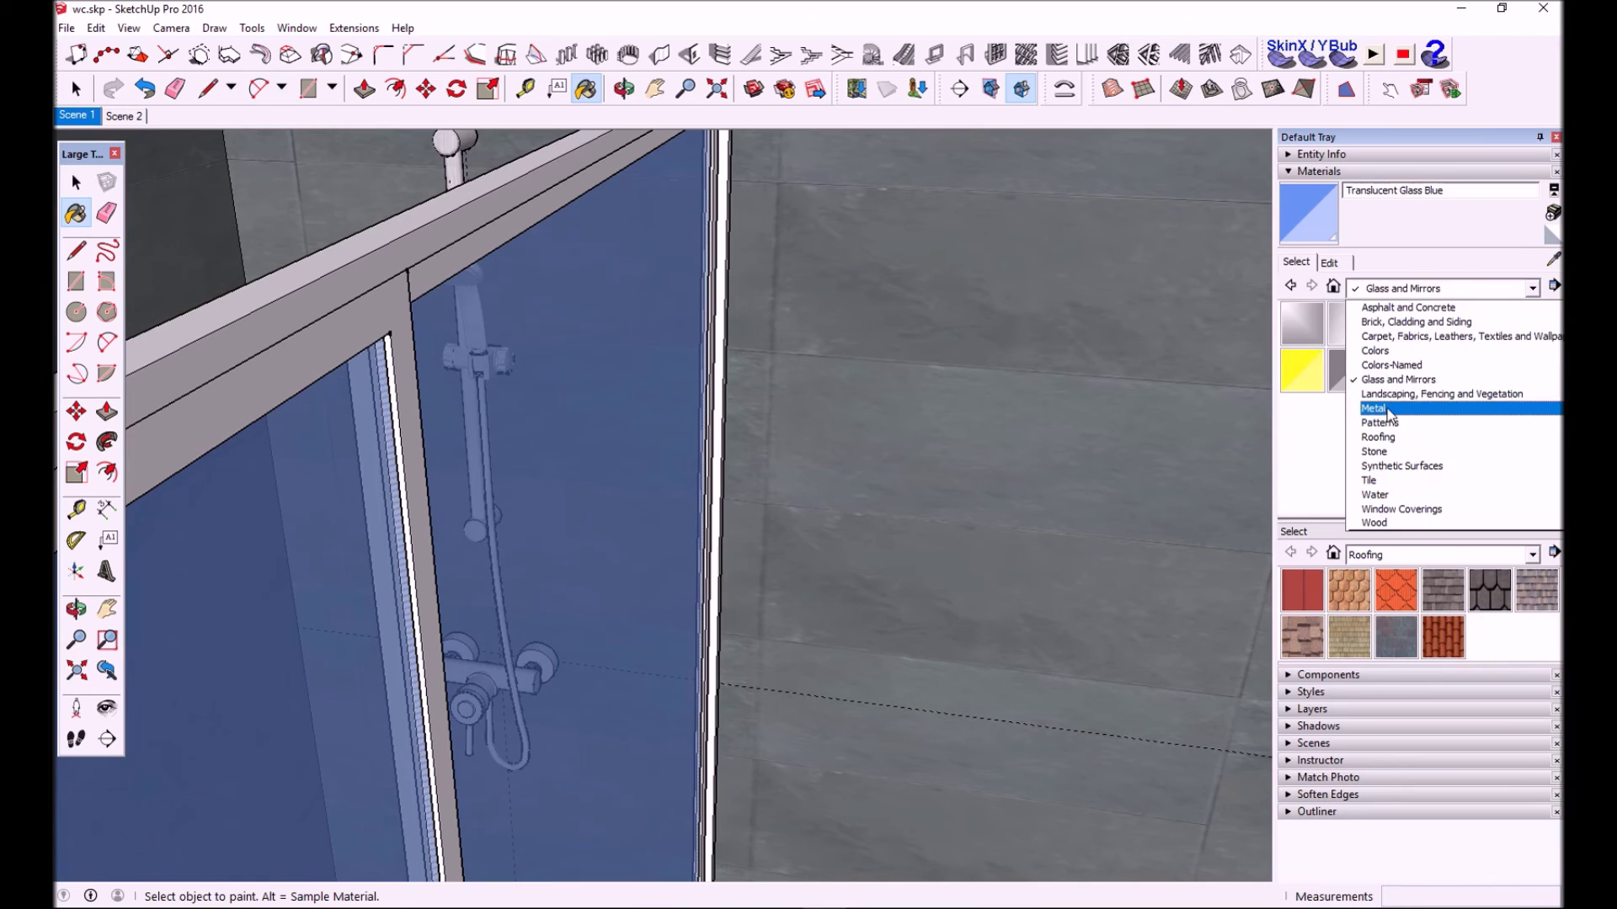
pyautogui.click(1388, 408)
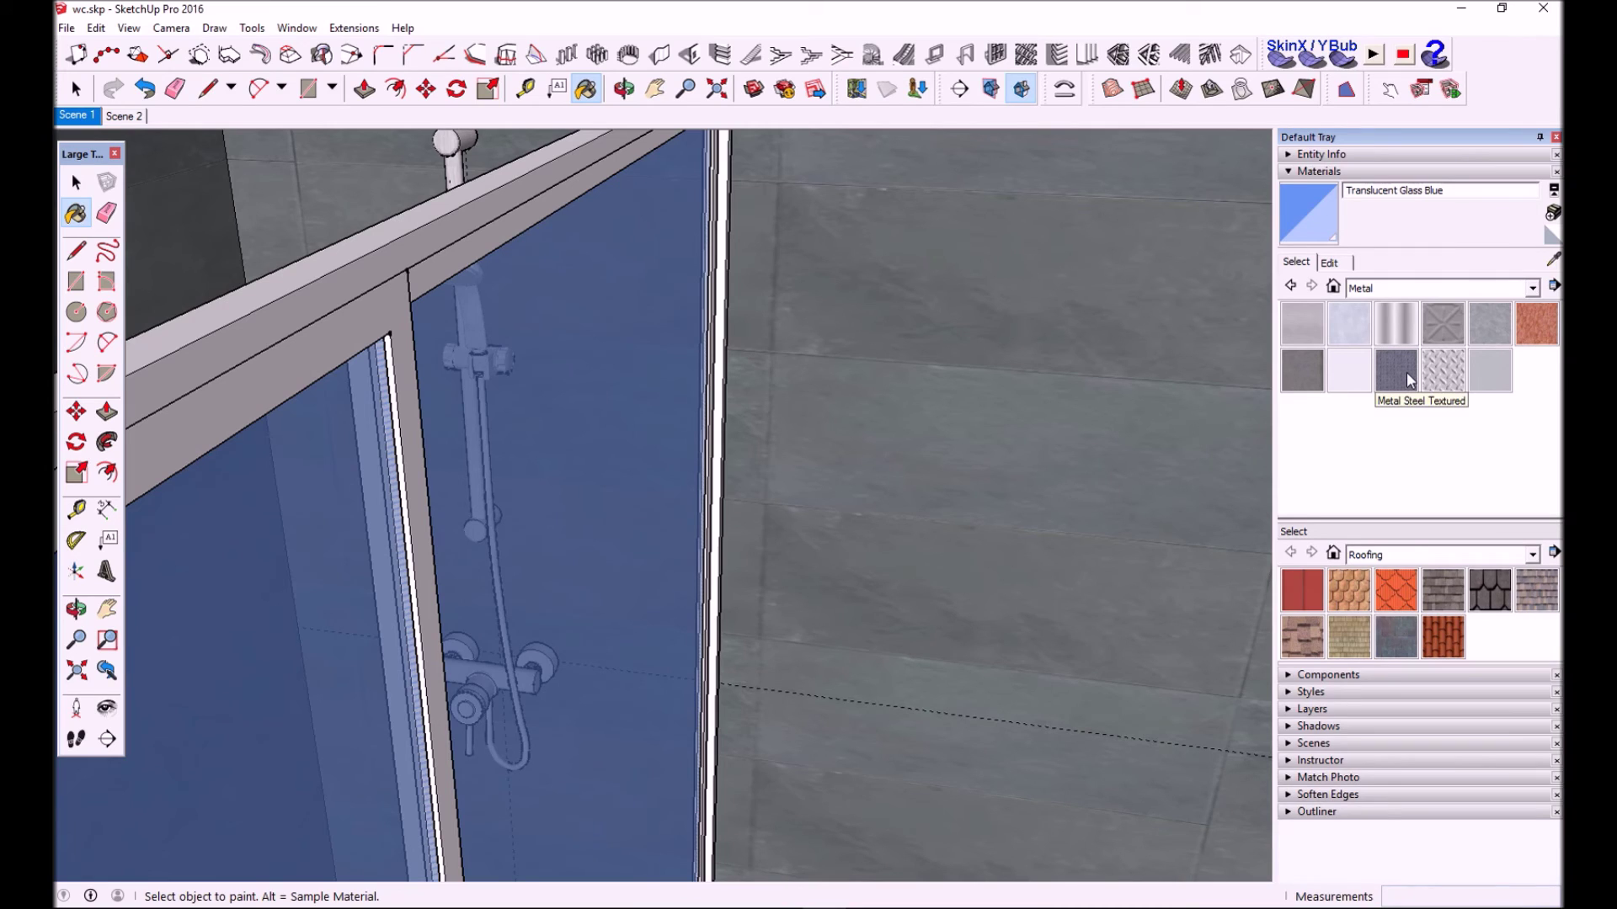
pyautogui.click(1491, 367)
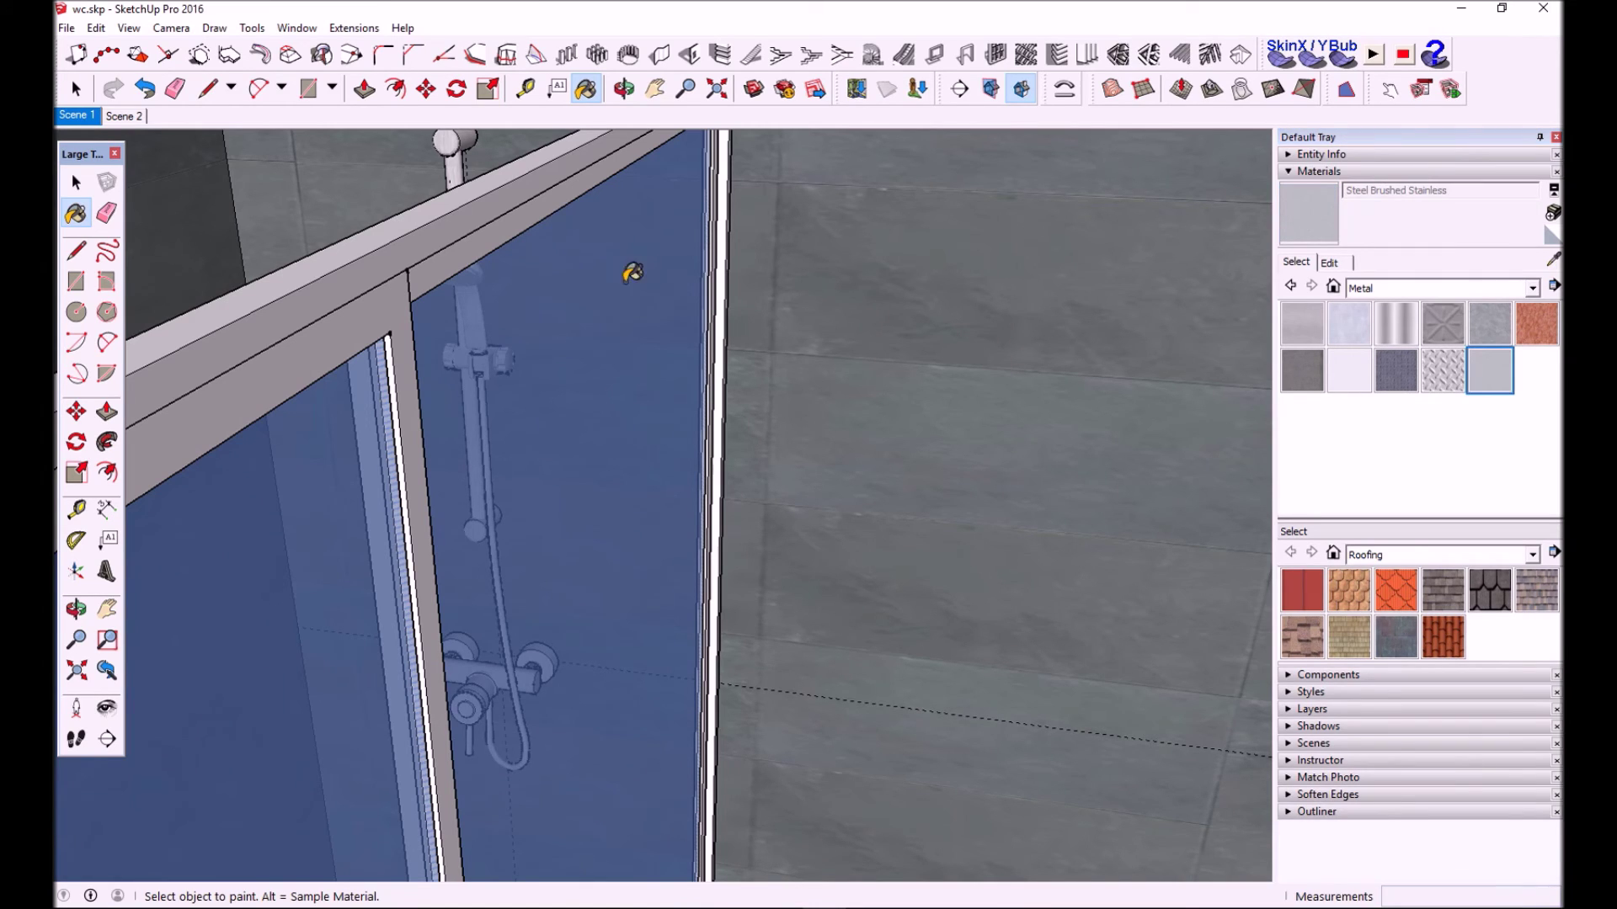
pyautogui.click(364, 300)
pyautogui.click(368, 268)
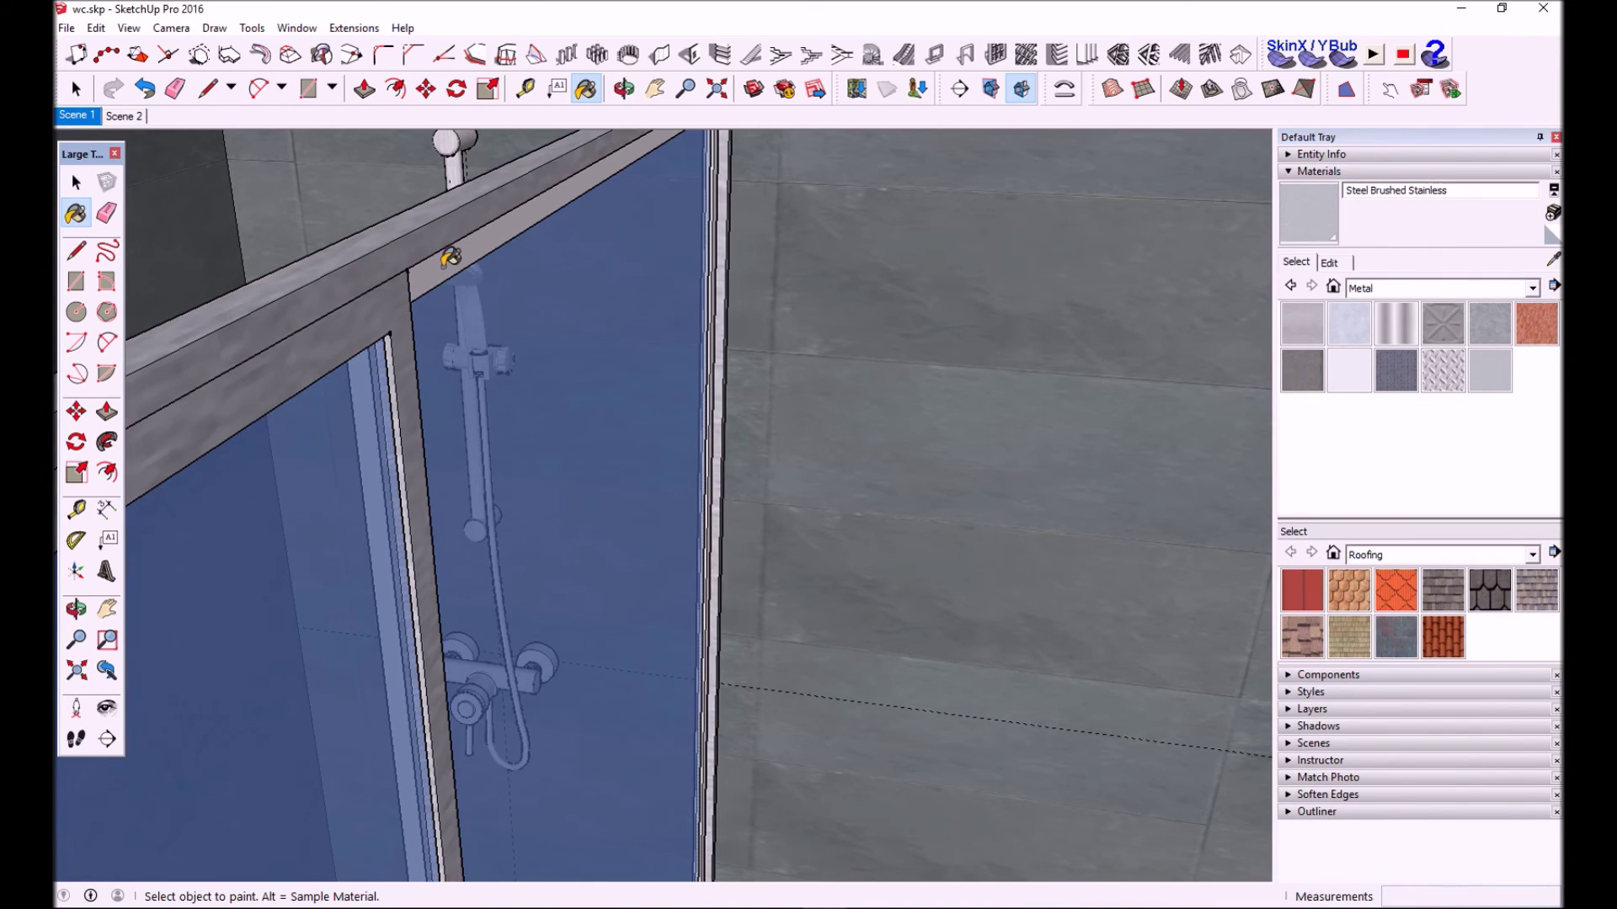
pyautogui.scroll(-5, 450, 263)
pyautogui.scroll(-3, 450, 262)
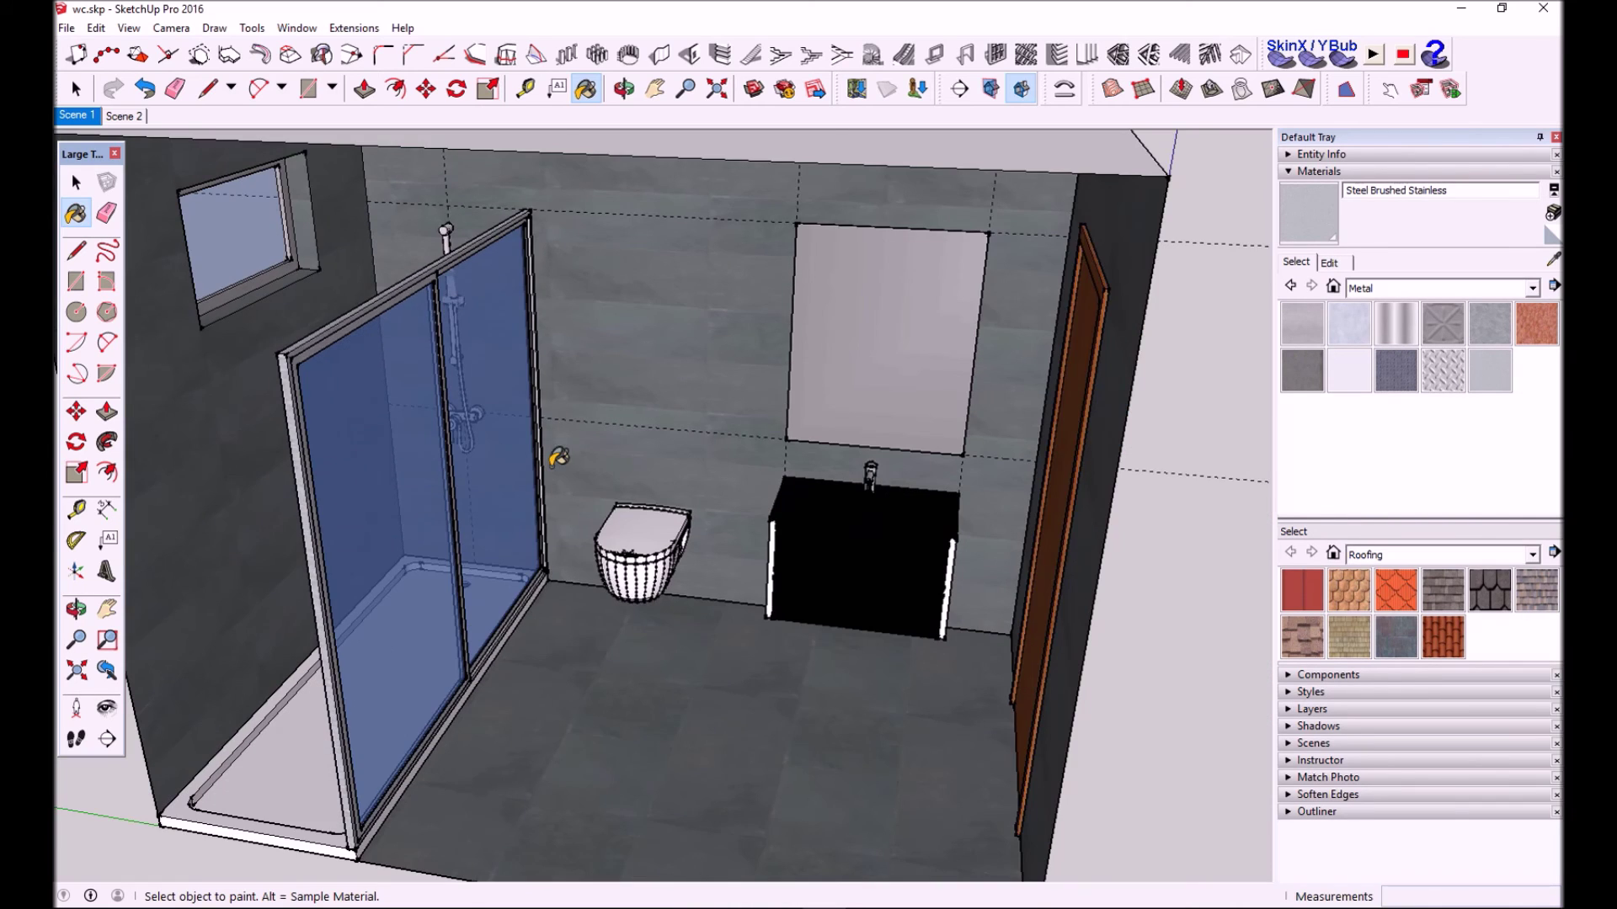
pyautogui.moveTo(589, 433); pyautogui.dragTo(688, 350, button='middle')
# Paint the shower tray with Stone > Granite Dark Gray
pyautogui.scroll(3, 211, 779)
pyautogui.moveTo(210, 779)
pyautogui.mouseDown(button='middle')
pyautogui.moveTo(254, 817)
pyautogui.moveTo(303, 792)
pyautogui.mouseUp(button='middle')
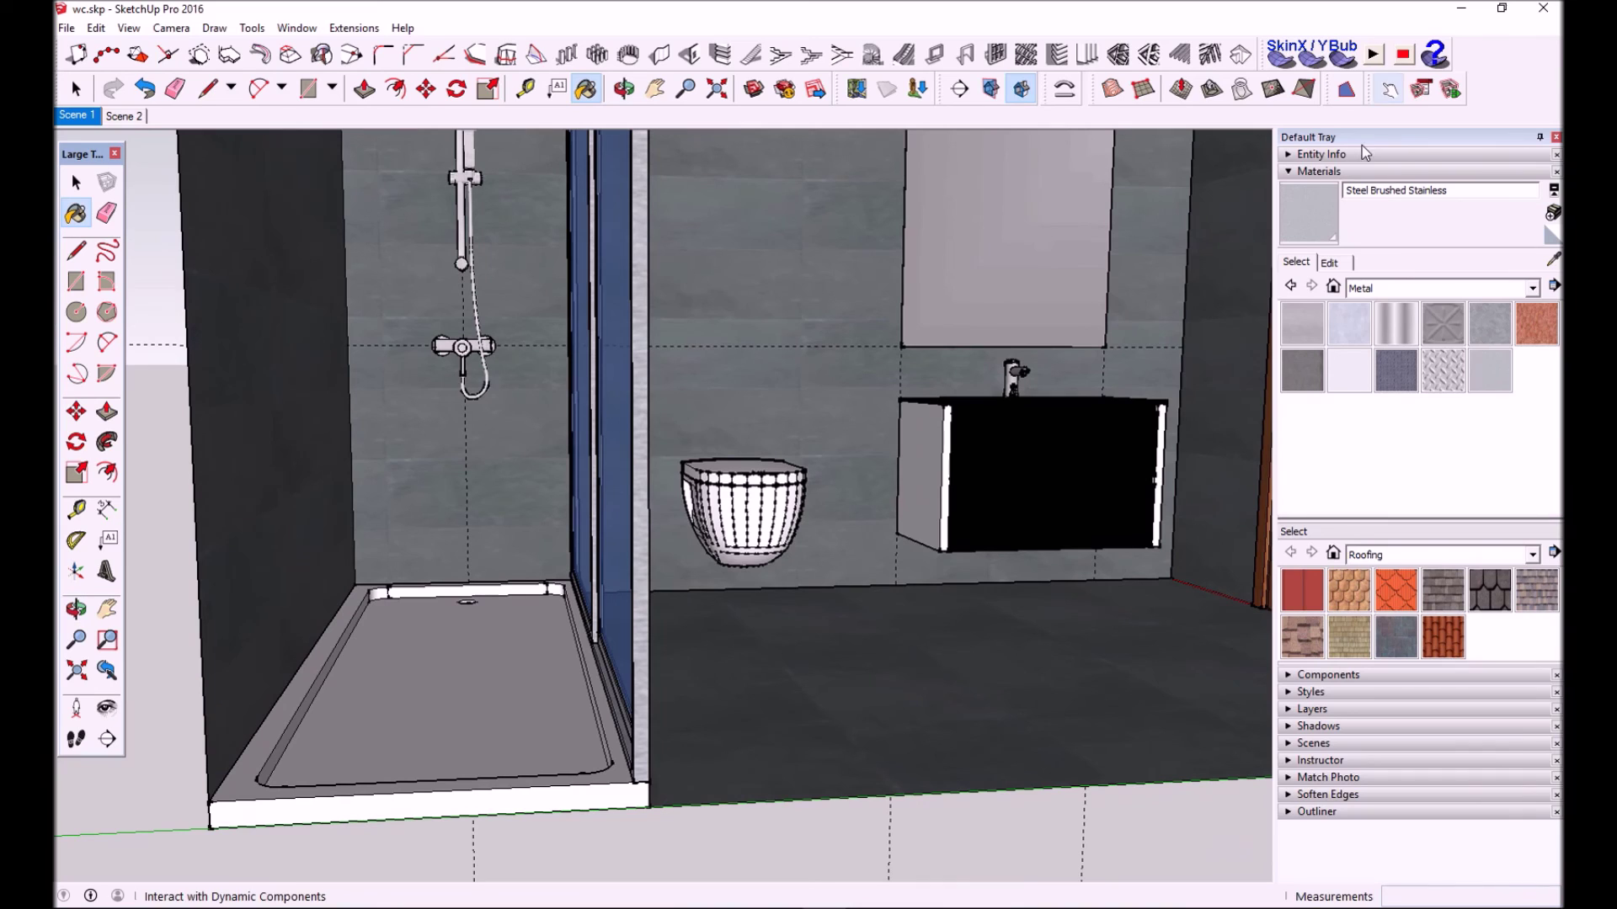
pyautogui.click(1413, 291)
pyautogui.click(1404, 453)
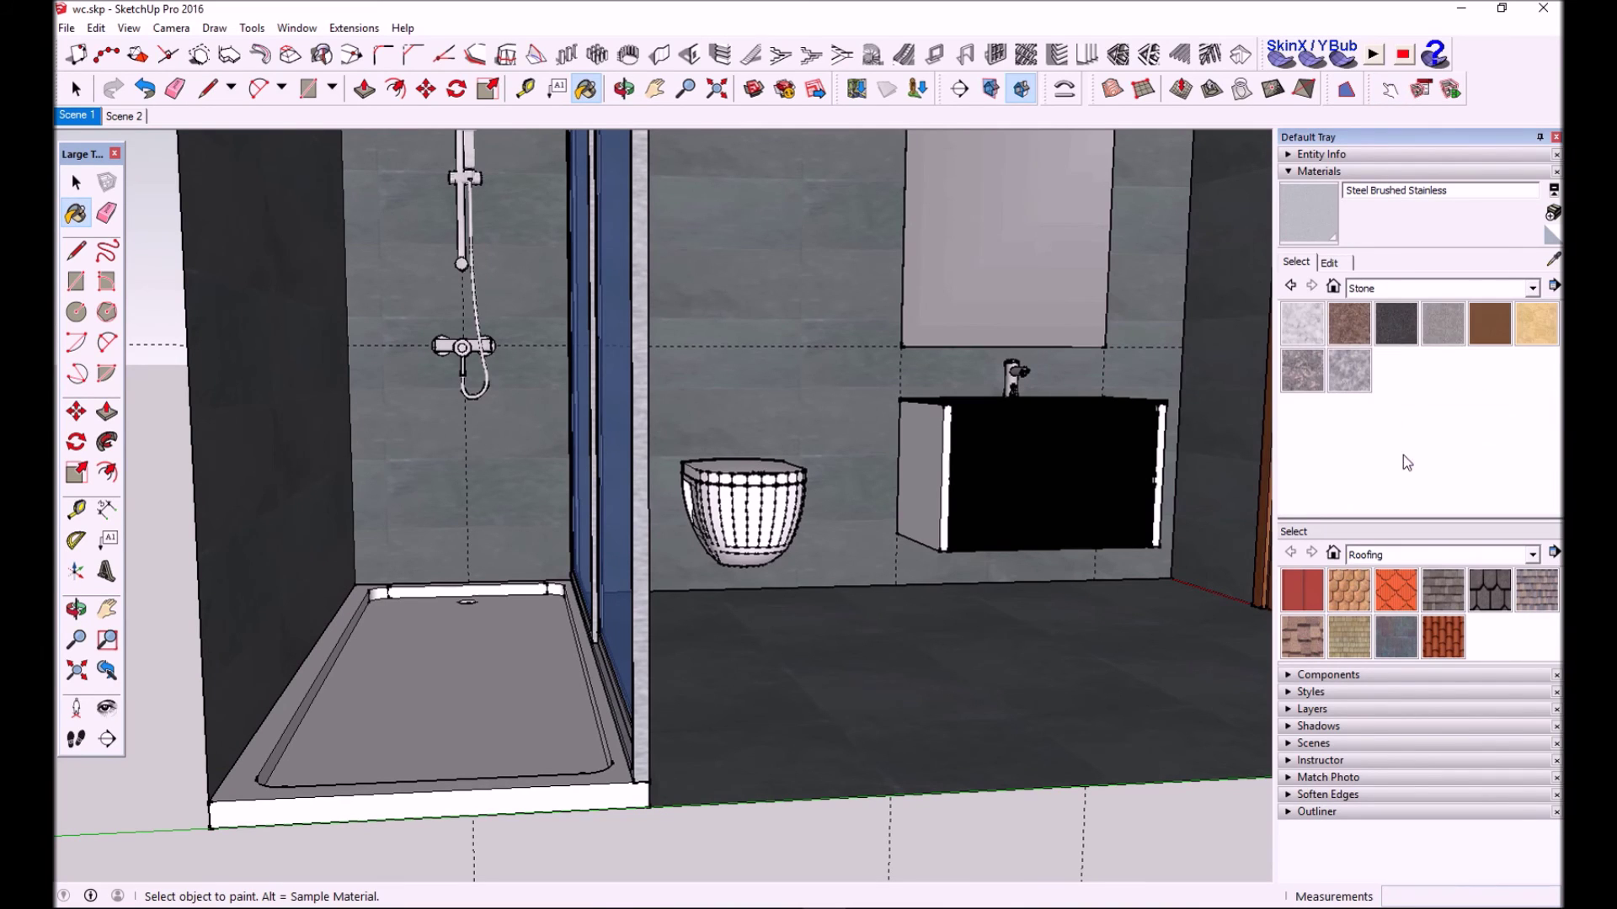
pyautogui.click(1396, 318)
pyautogui.click(501, 728)
pyautogui.moveTo(501, 728); pyautogui.dragTo(436, 814, button='middle')
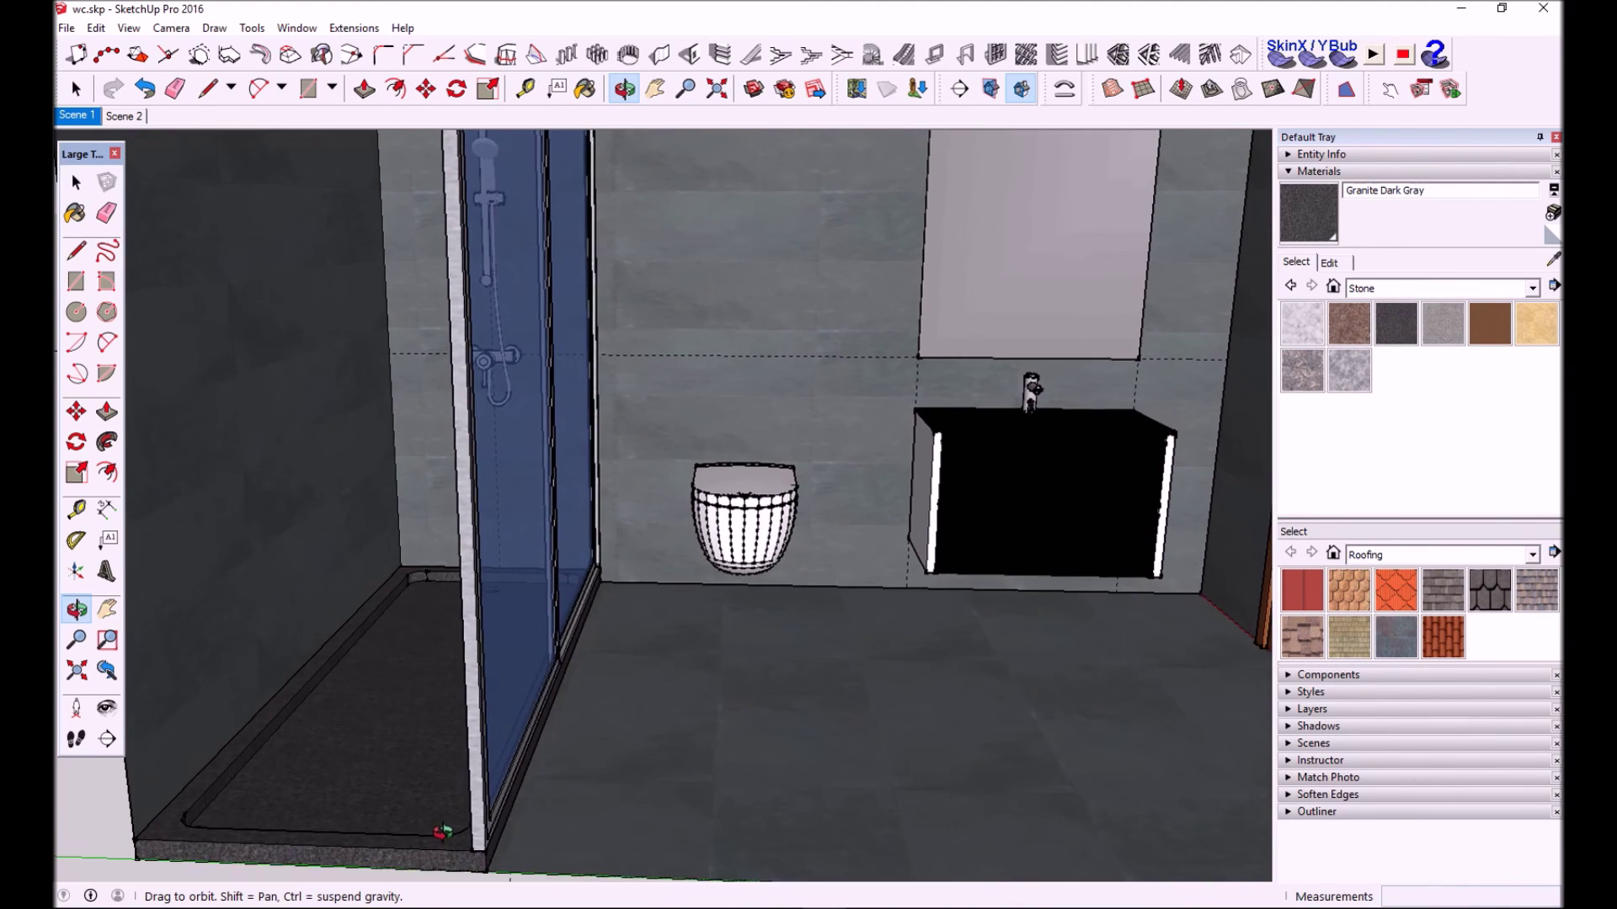
pyautogui.moveTo(436, 813); pyautogui.dragTo(526, 487, button='middle')
pyautogui.scroll(-5, 526, 487)
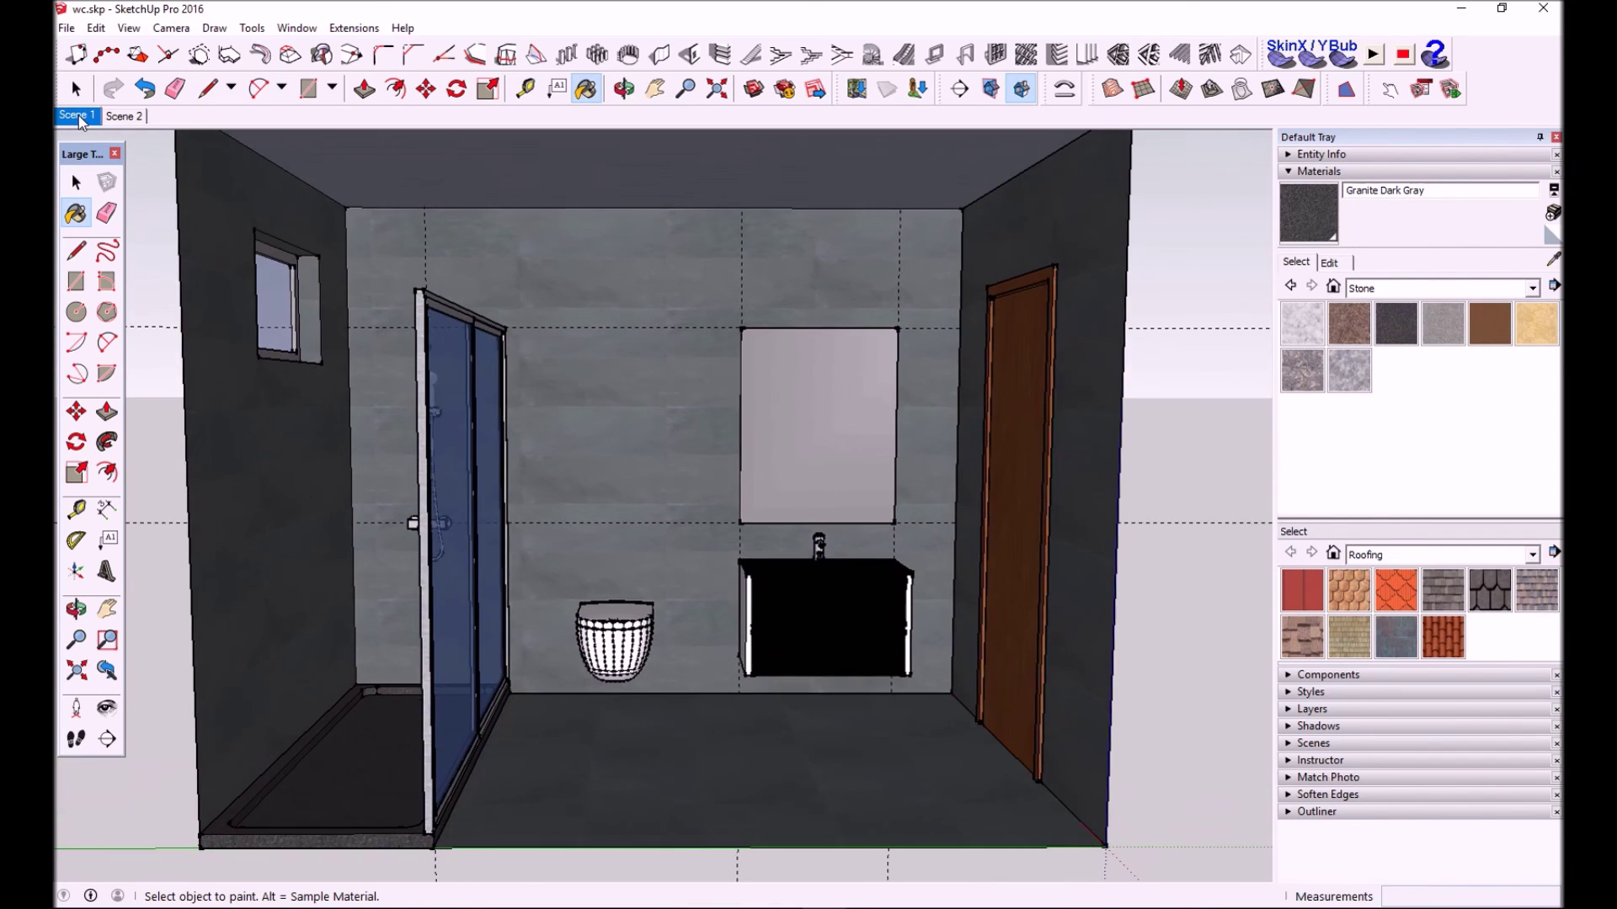
# Delete all dashed guide lines with Edit > Delete Guides
pyautogui.scroll(1, 362, 272)
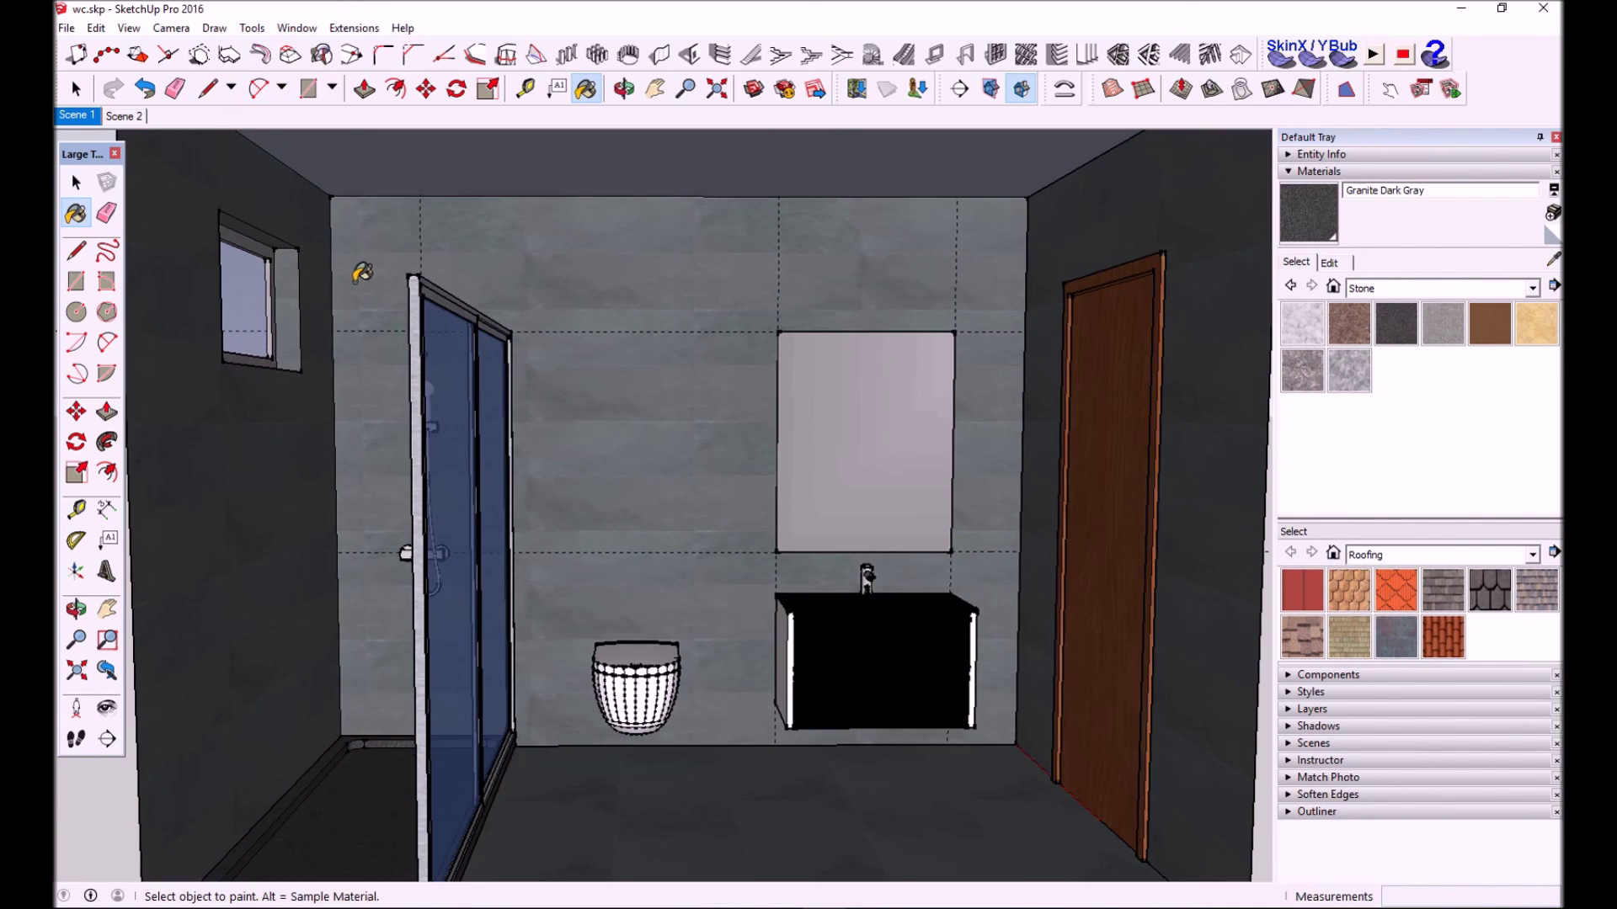
pyautogui.scroll(-1, 552, 350)
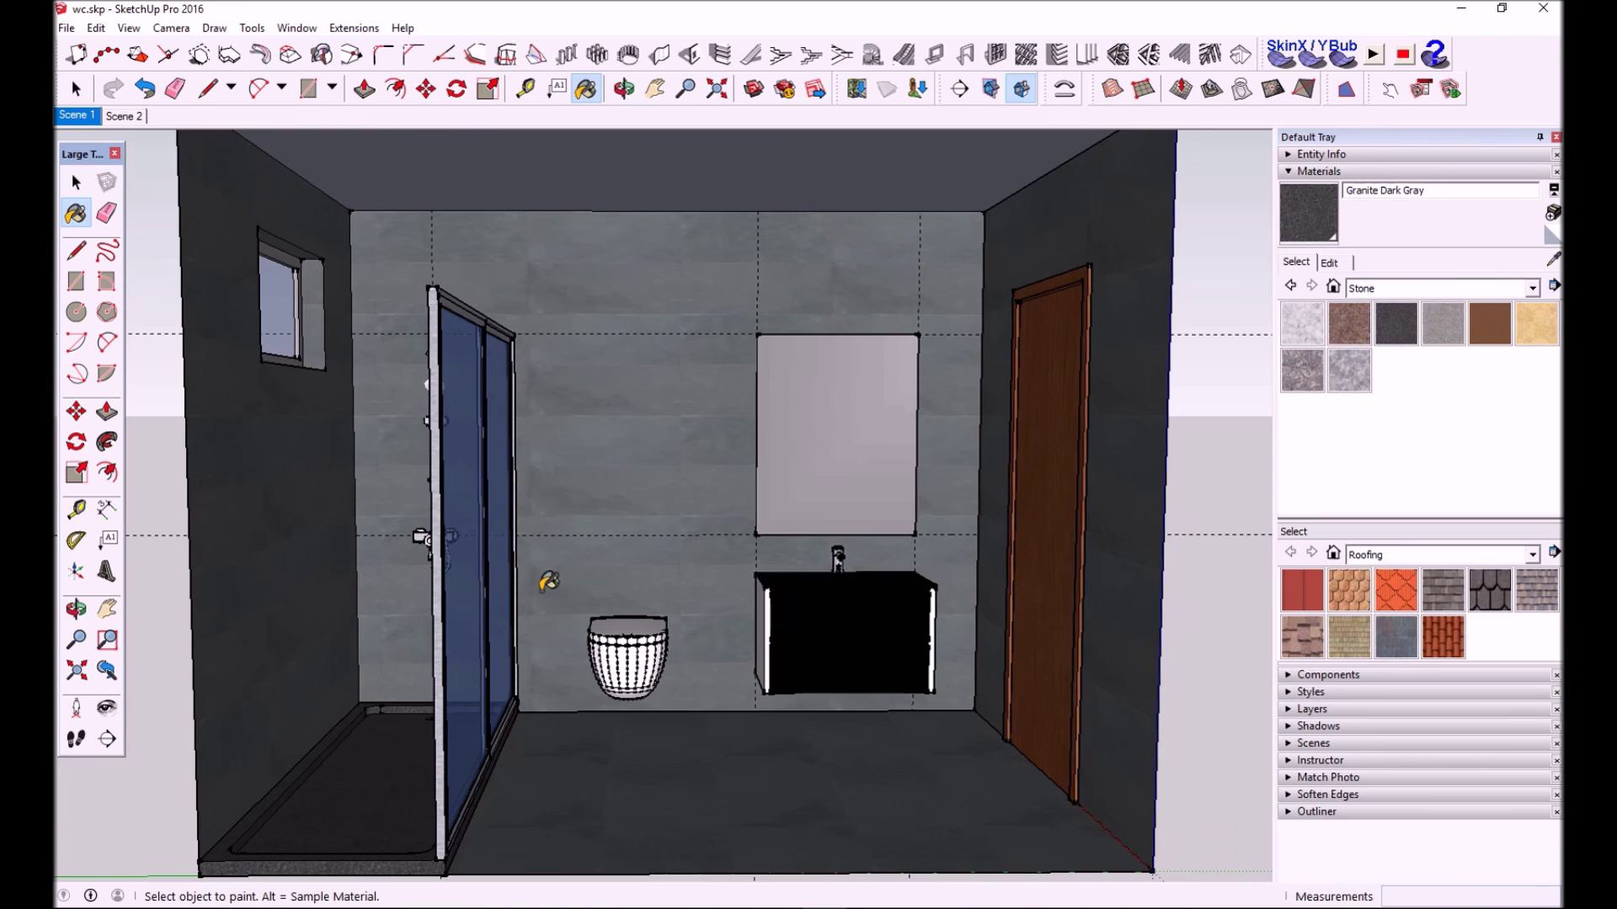
pyautogui.click(98, 29)
pyautogui.click(154, 194)
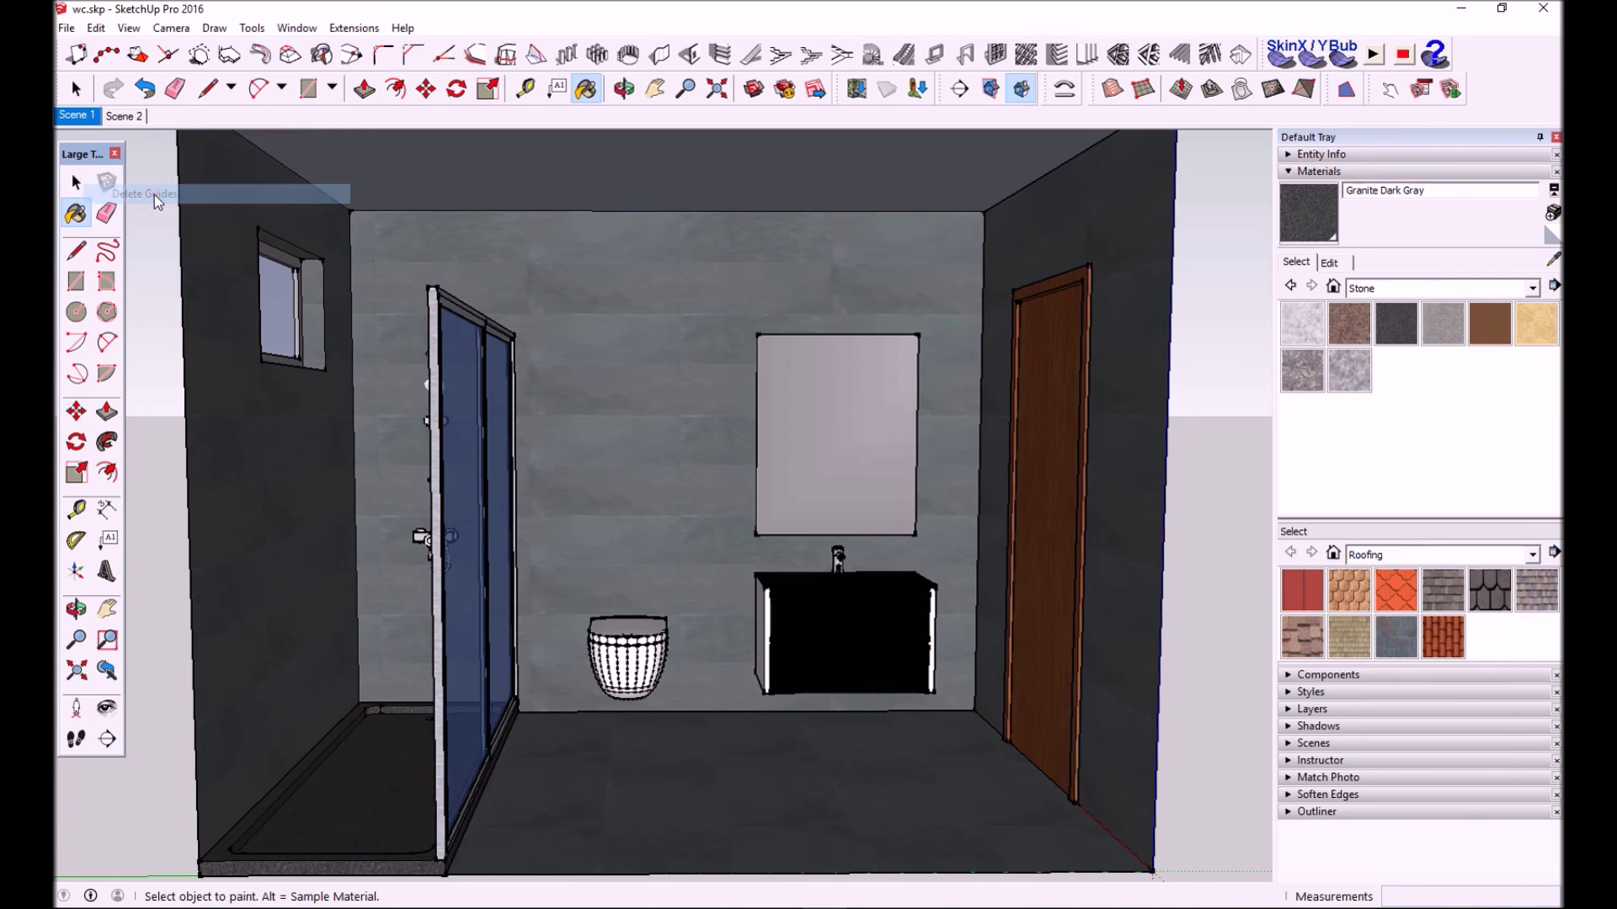